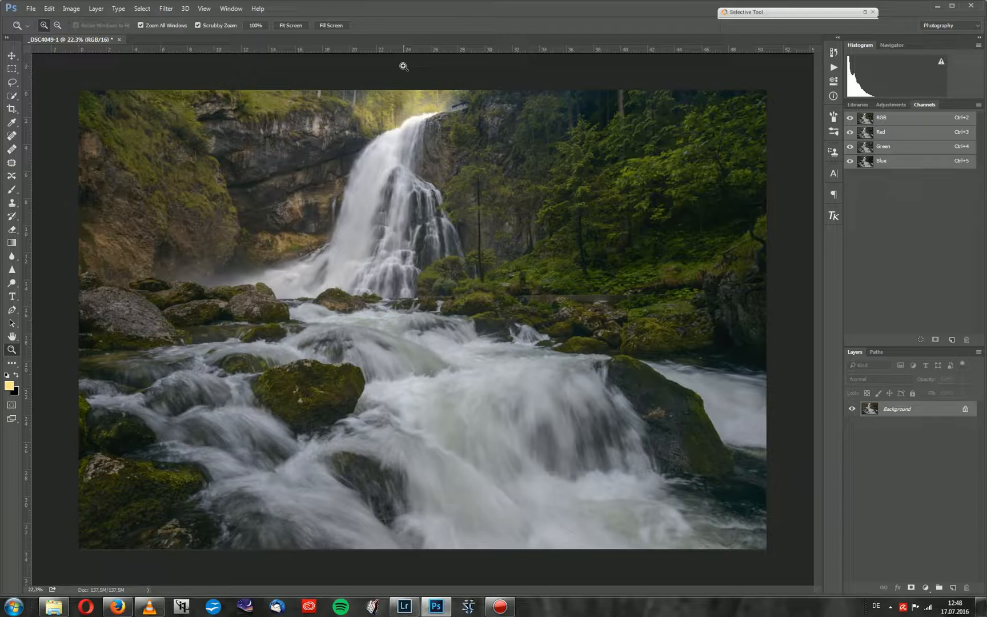
Duplicate the background layer twice and apply a Gaussian Blur with a 27-pixel radius to the upper copy
key(ctrl+j)
key(ctrl+j)
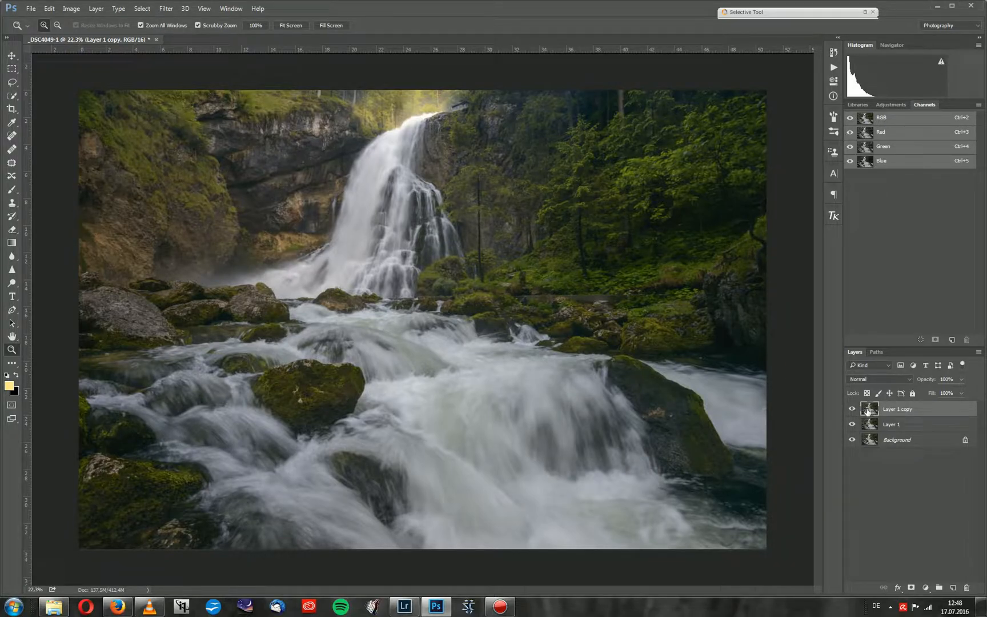
click(167, 9)
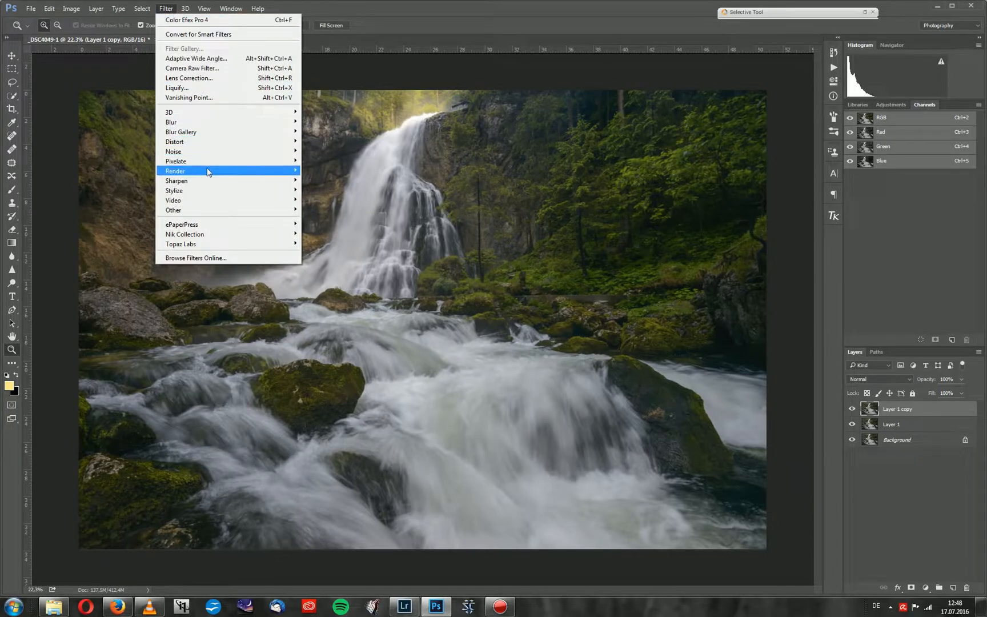
mouse_move(180, 123)
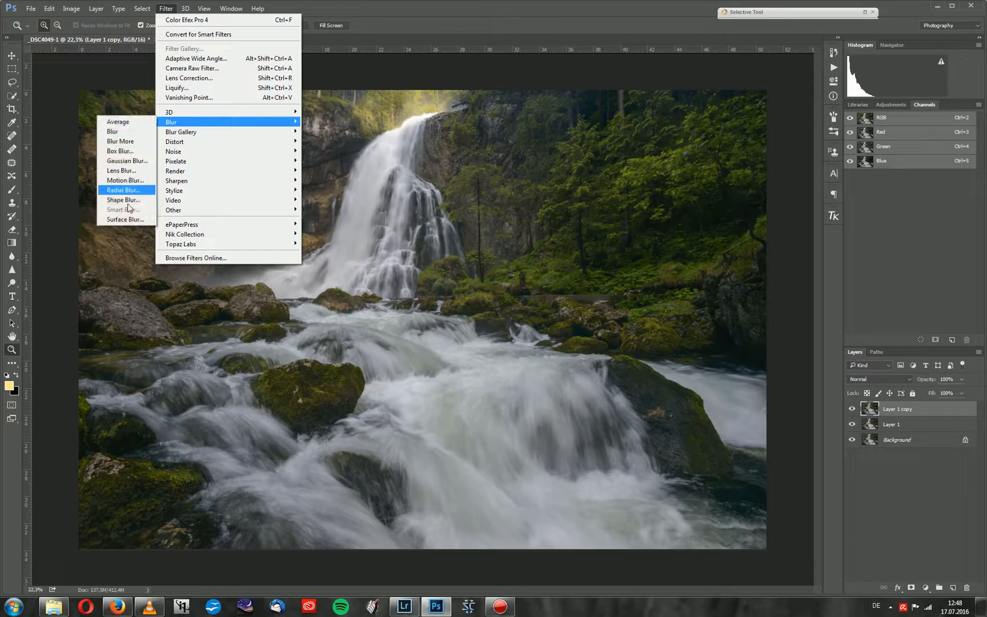
click(127, 161)
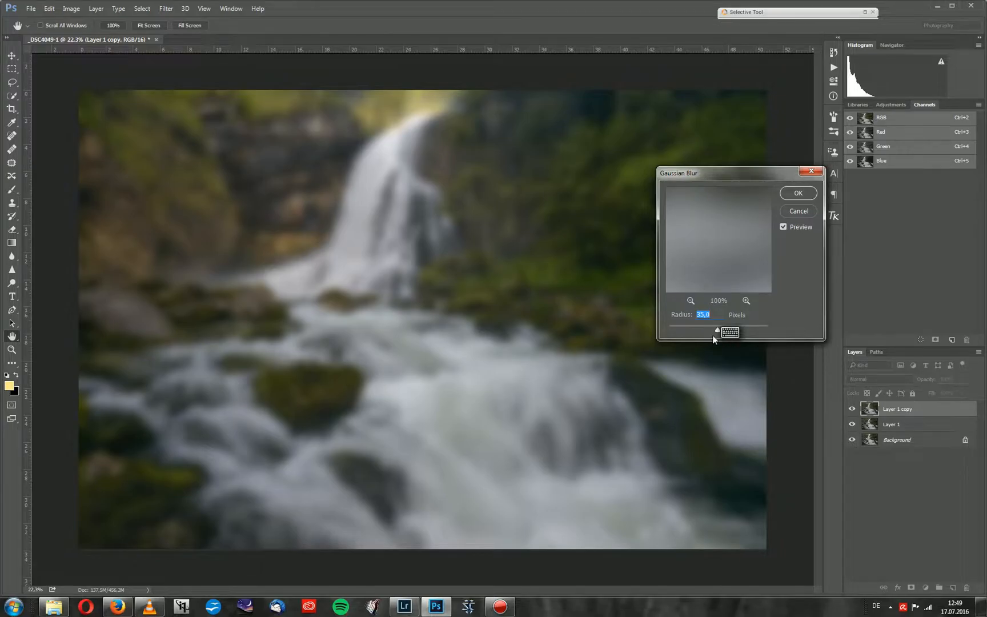
drag(714, 332, 711, 333)
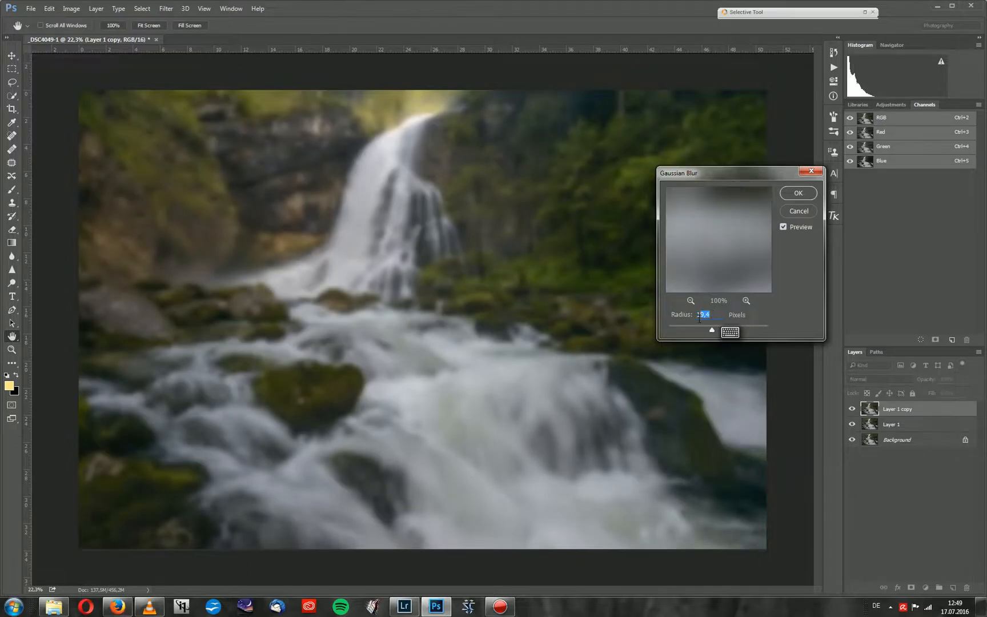
text(2)
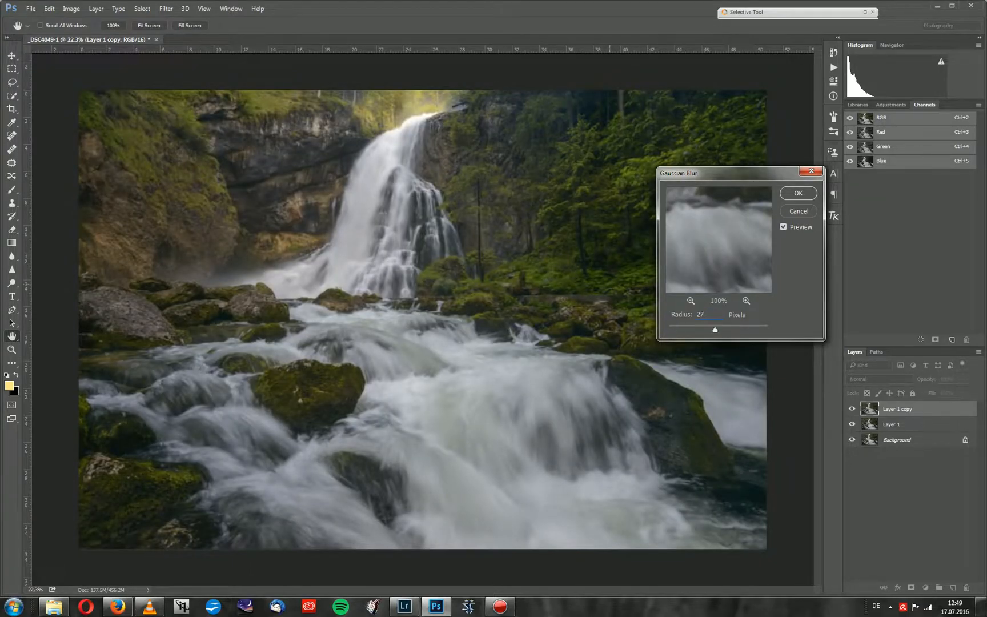
text(7)
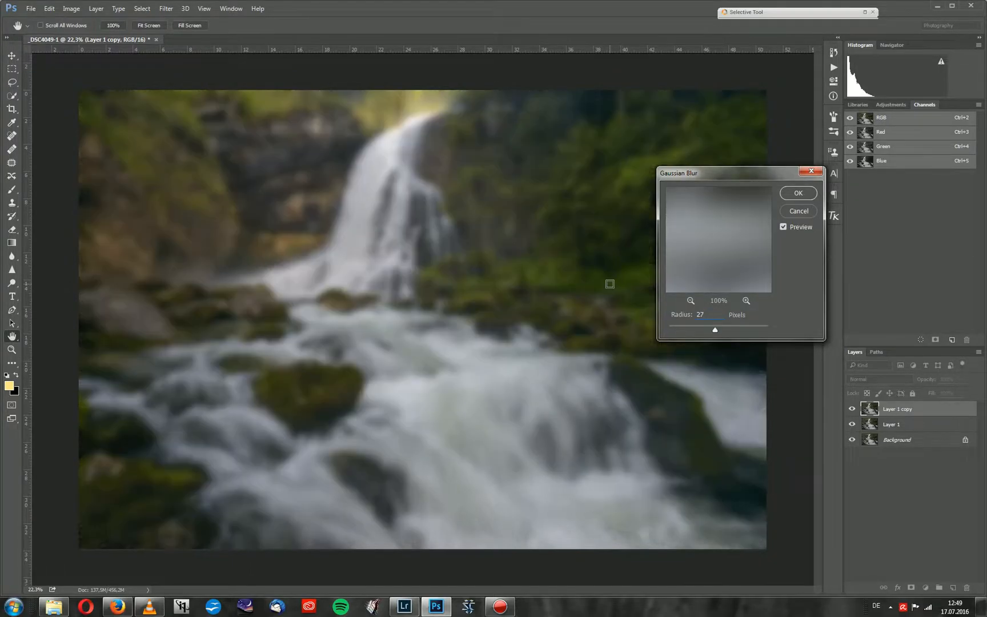
click(799, 194)
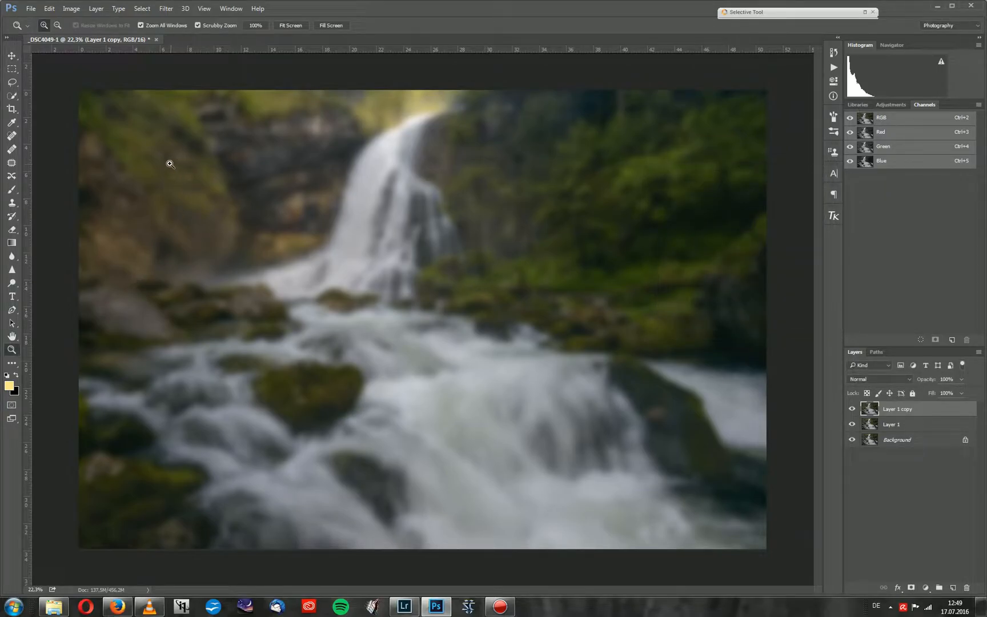
Set the blurred copy's blend mode to Screen and stamp all visible layers into a new top layer in Multiply mode
click(871, 379)
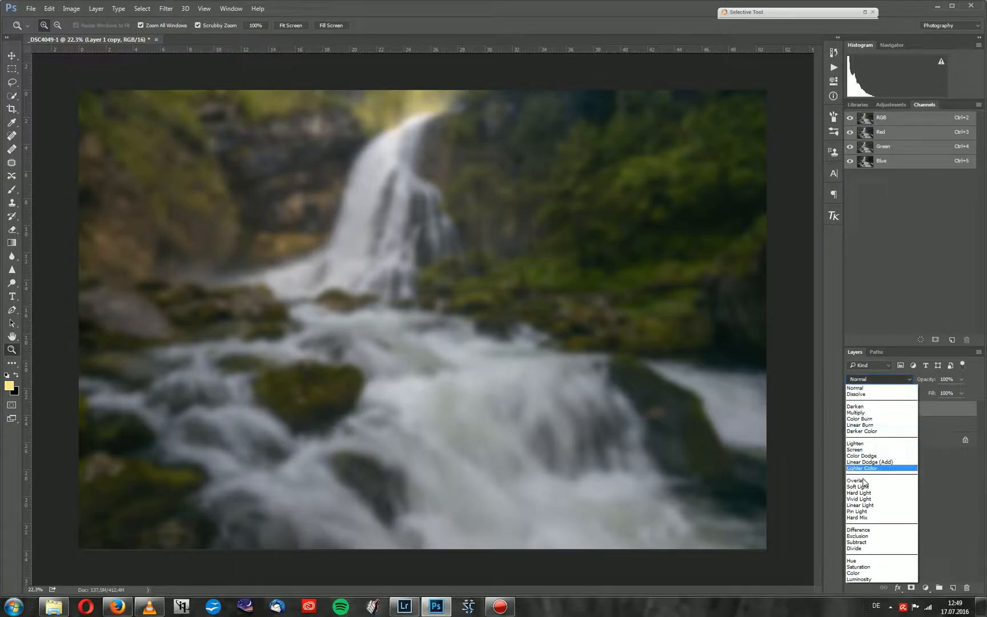
click(858, 450)
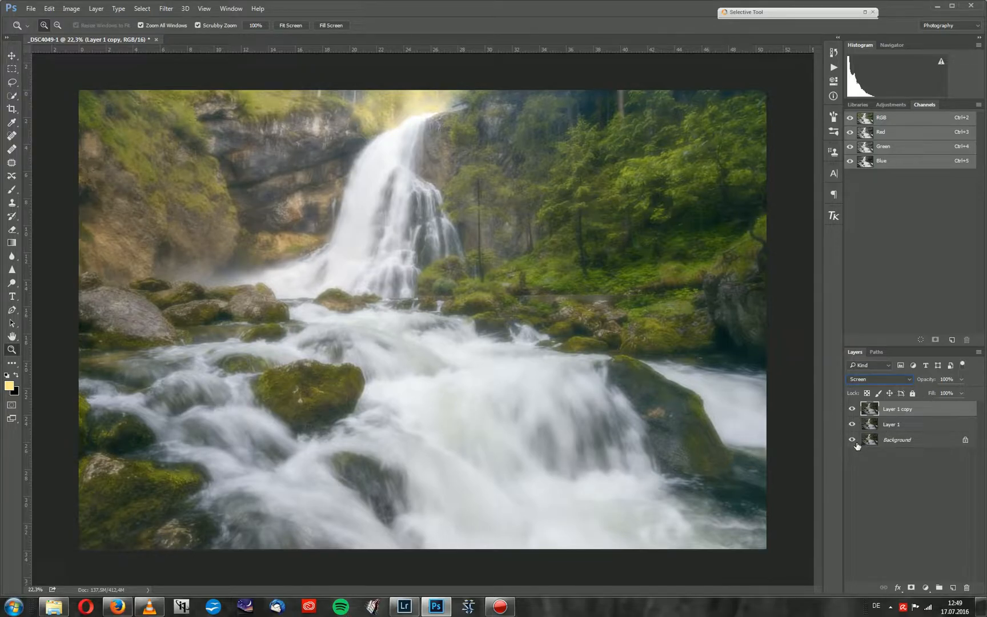
key(ctrl+shift+alt+e)
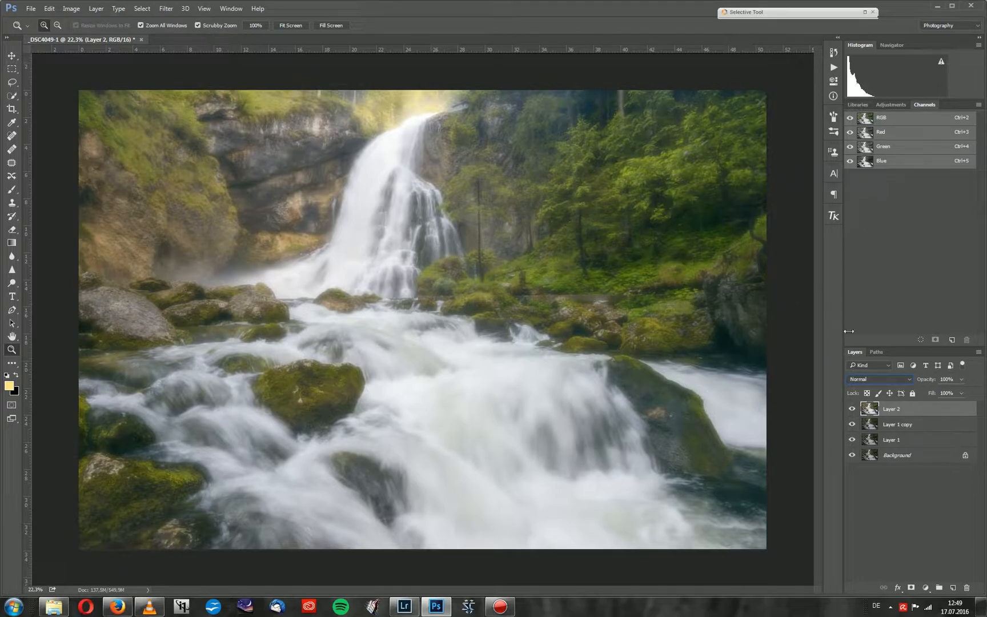
click(862, 381)
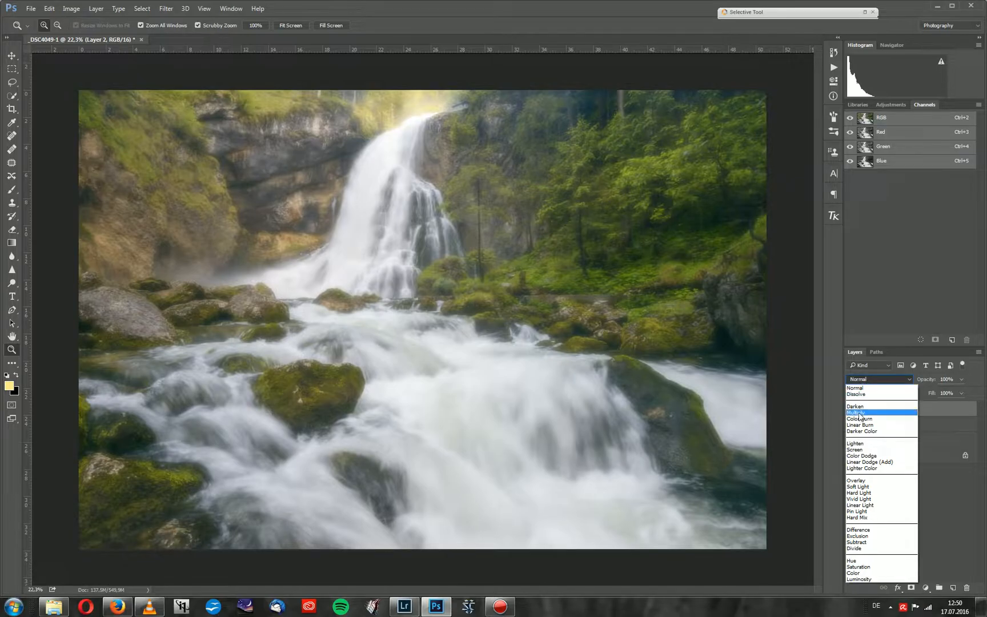
click(857, 413)
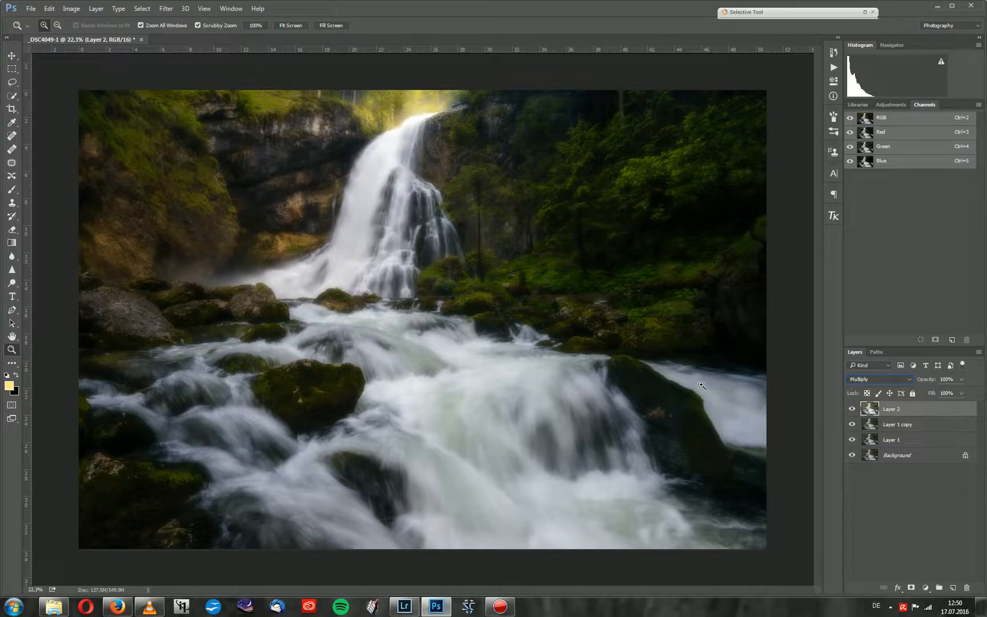
Merge the three layers above the background into one and set its opacity to 25%
shift+click(886, 440)
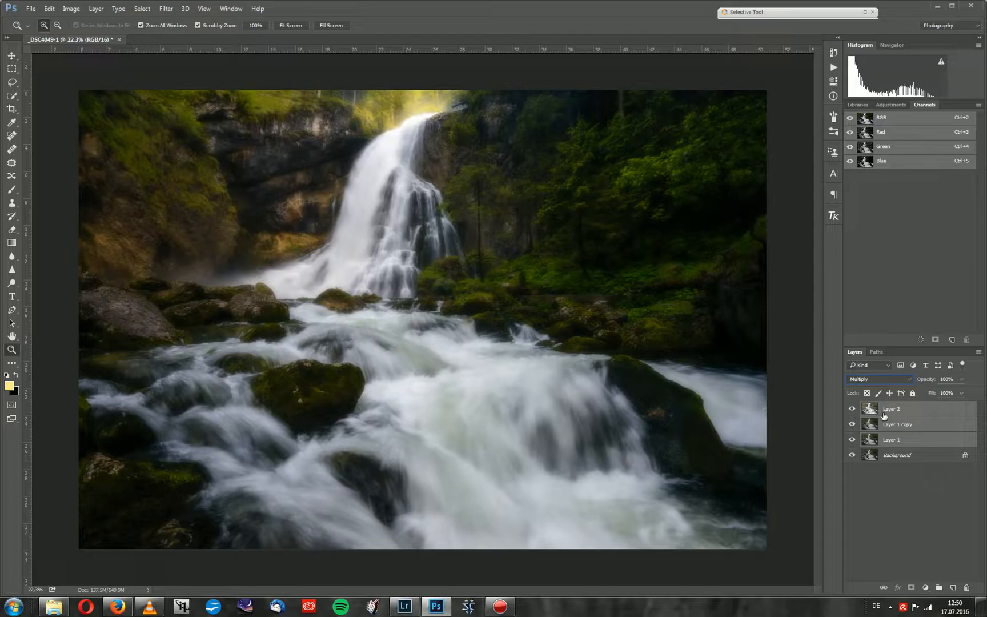
right_click(887, 414)
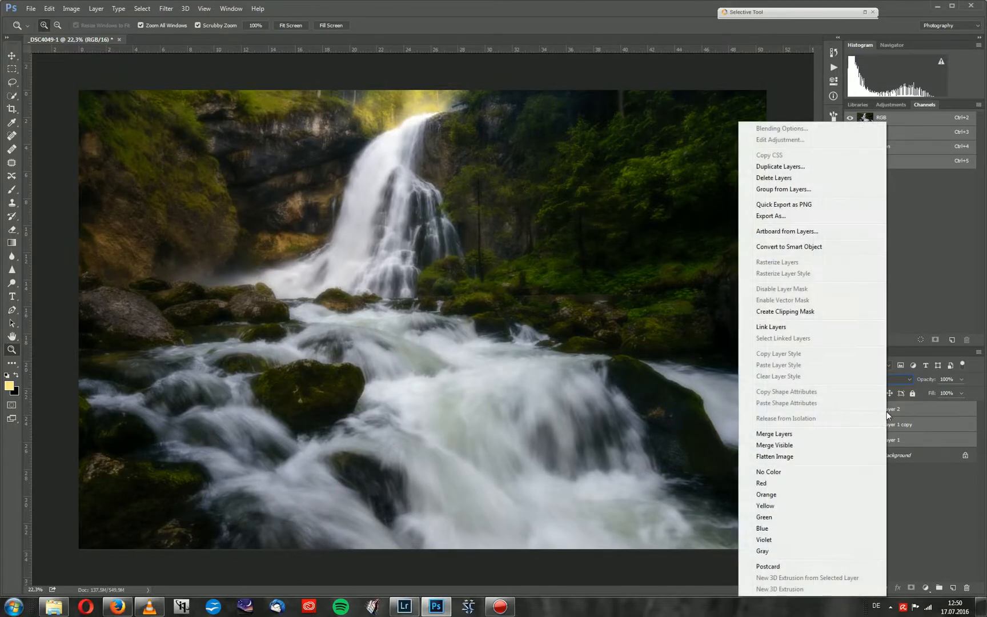
click(767, 434)
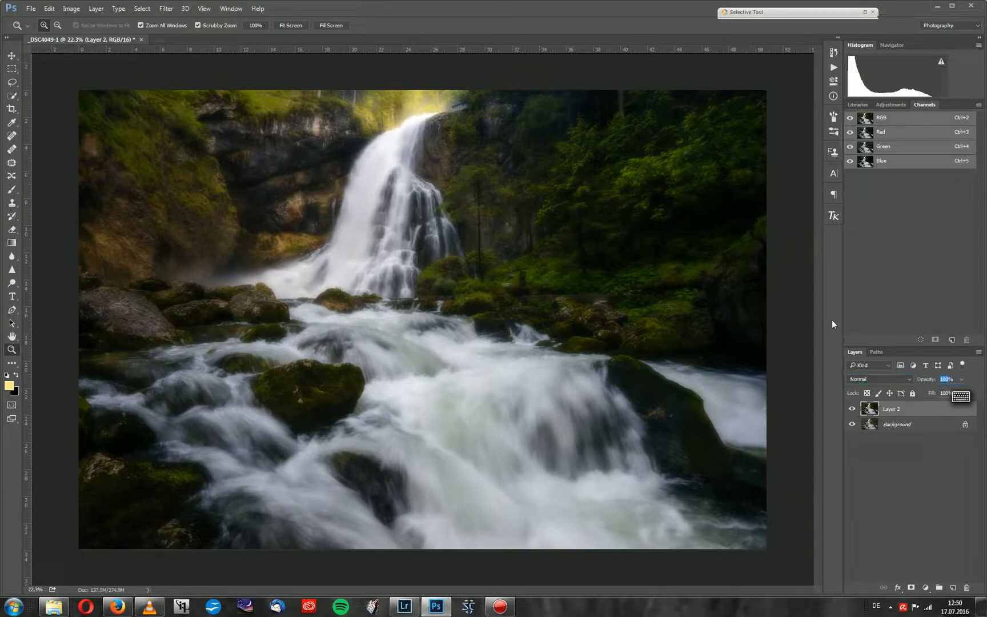
text(25)
key(Return)
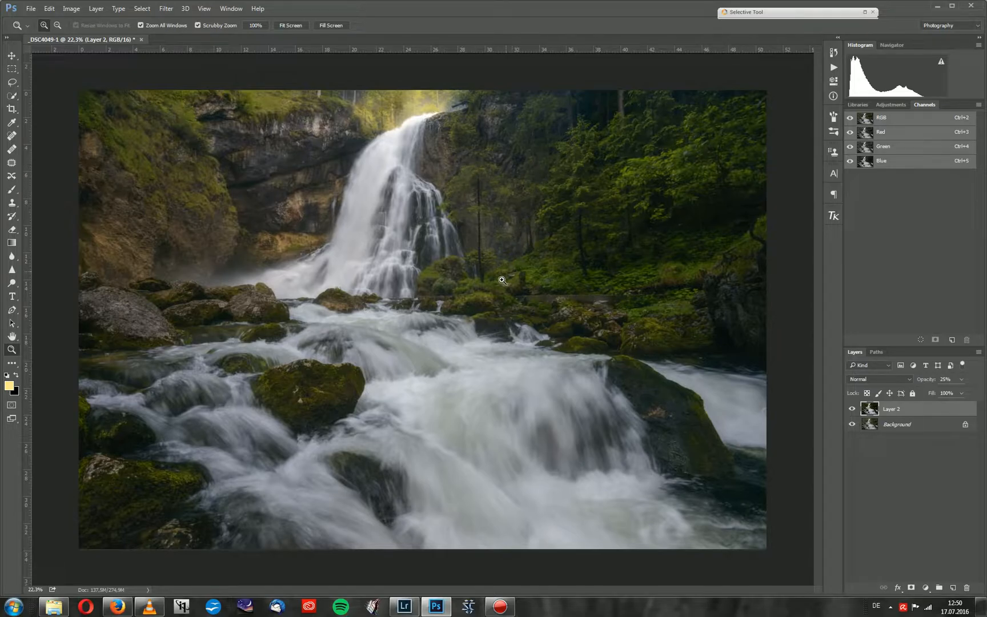
Compare the photo with and without the merged glow layer, in full view and close up on the rocks and water
click(853, 410)
click(852, 410)
click(853, 410)
click(853, 410)
click(853, 412)
click(852, 412)
click(853, 415)
click(853, 417)
click(853, 419)
click(853, 420)
drag(321, 387, 397, 364)
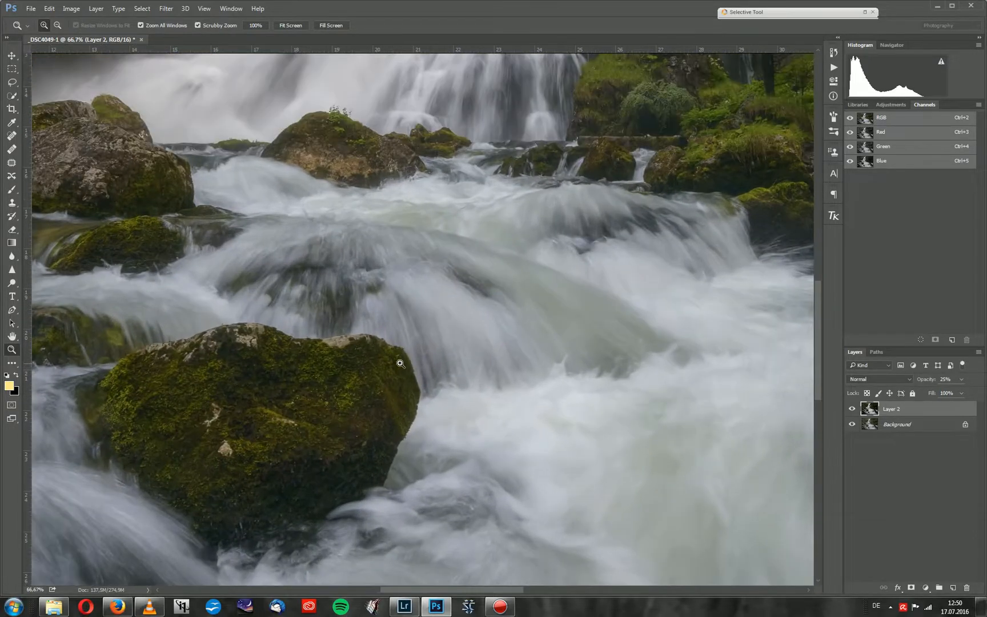
drag(454, 228, 640, 549)
drag(568, 204, 626, 311)
click(853, 412)
click(853, 414)
drag(611, 289, 585, 284)
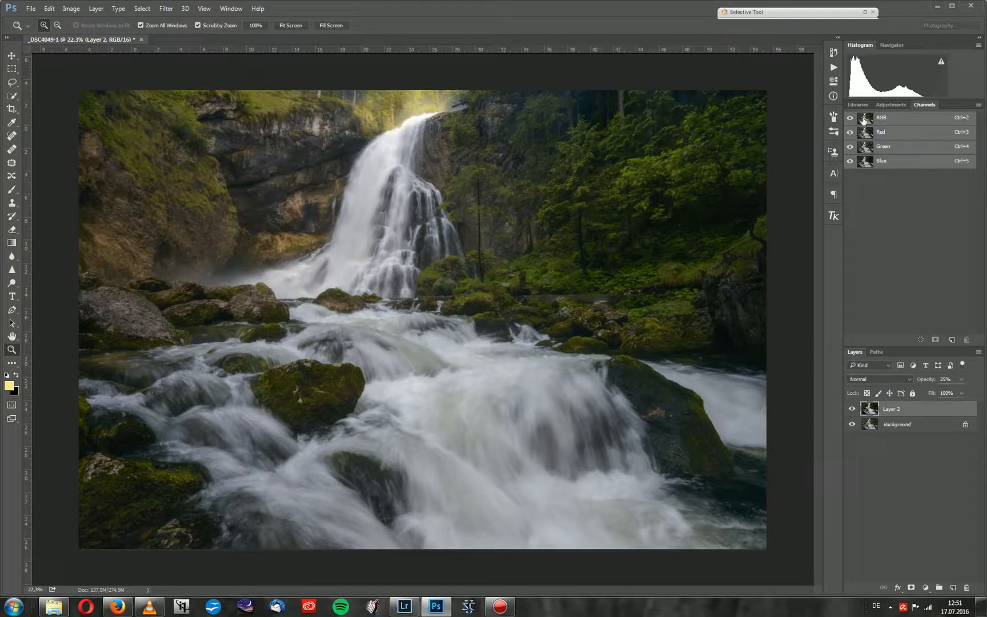
Load the RGB channel's luminosity as a selection, save it as an alpha channel, deselect and display that channel
ctrl+click(864, 120)
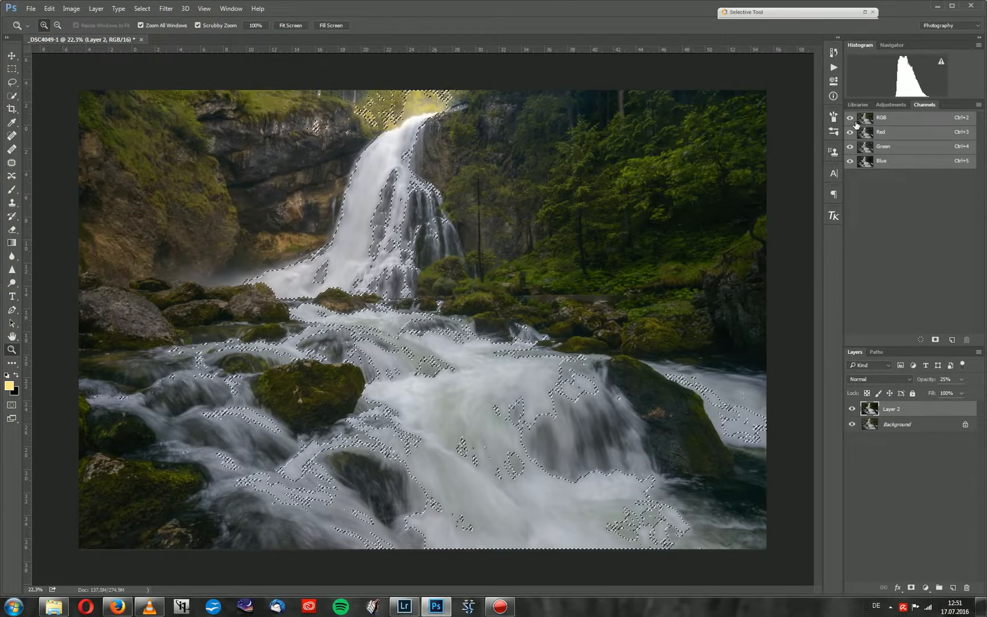
click(936, 340)
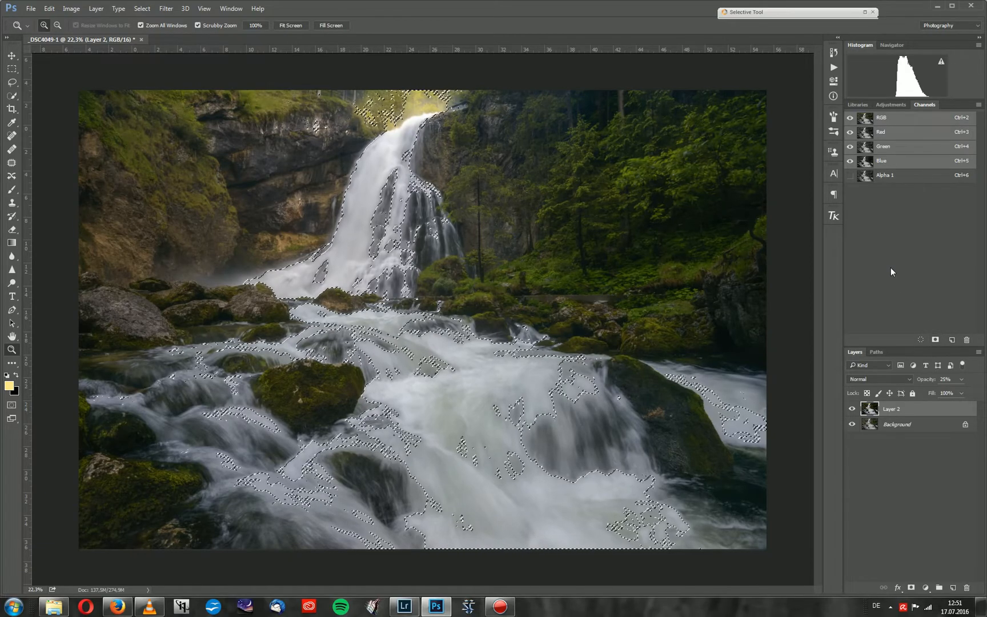
key(ctrl+d)
click(868, 176)
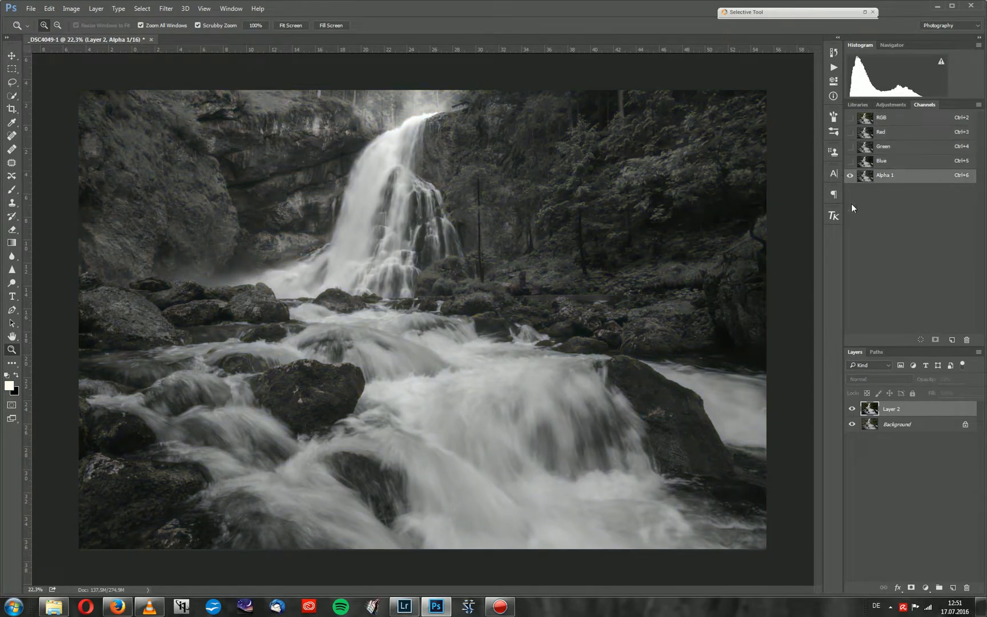
Intersect the Alpha 1 selection with itself to narrow it to the brightest highlights, and save it as a second alpha channel
ctrl+click(869, 179)
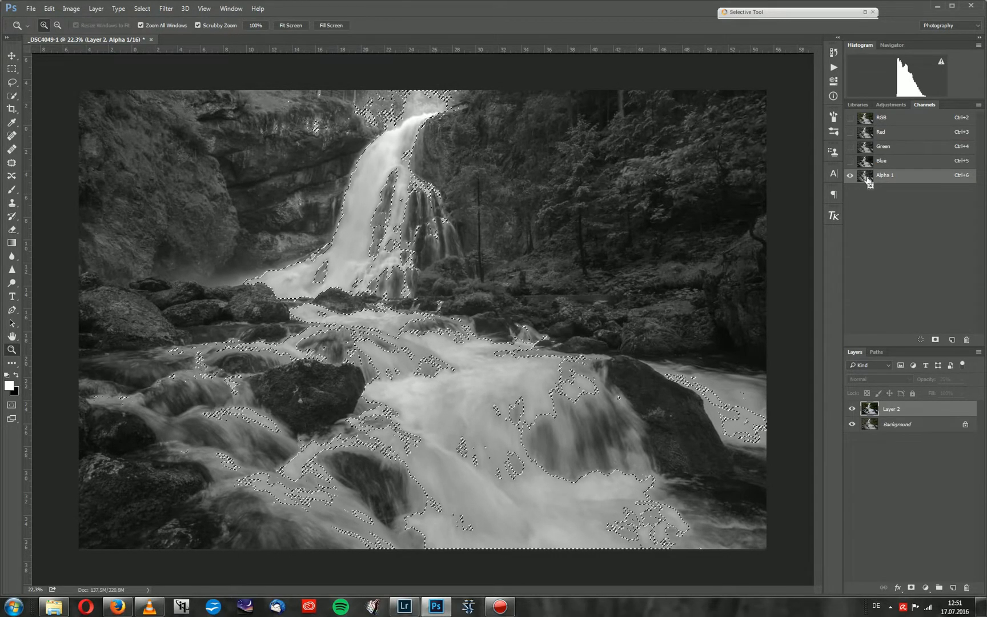
double_click(866, 178)
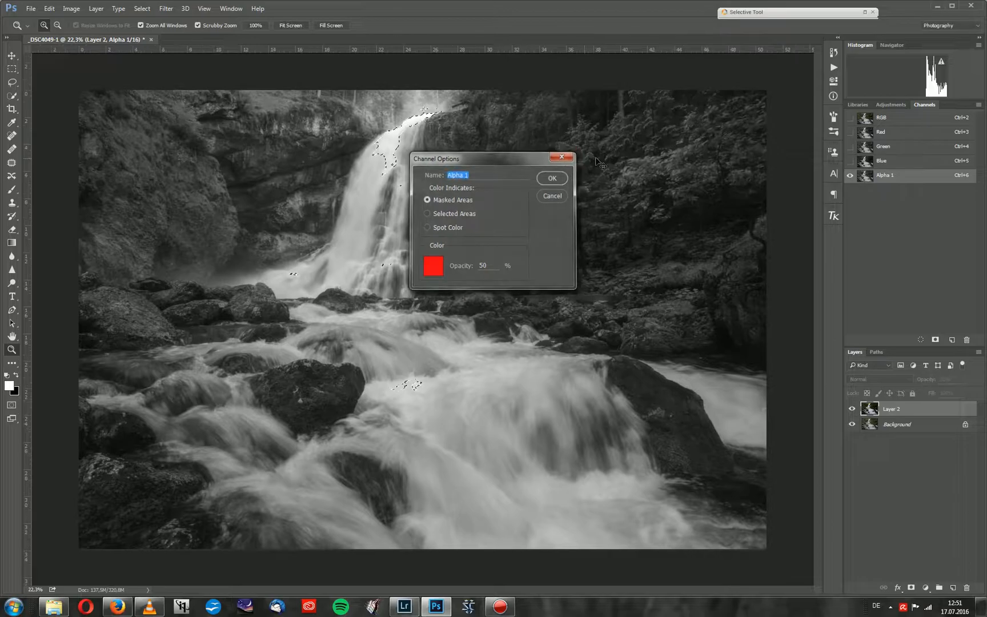
key(Escape)
ctrl+alt+shift+click(864, 178)
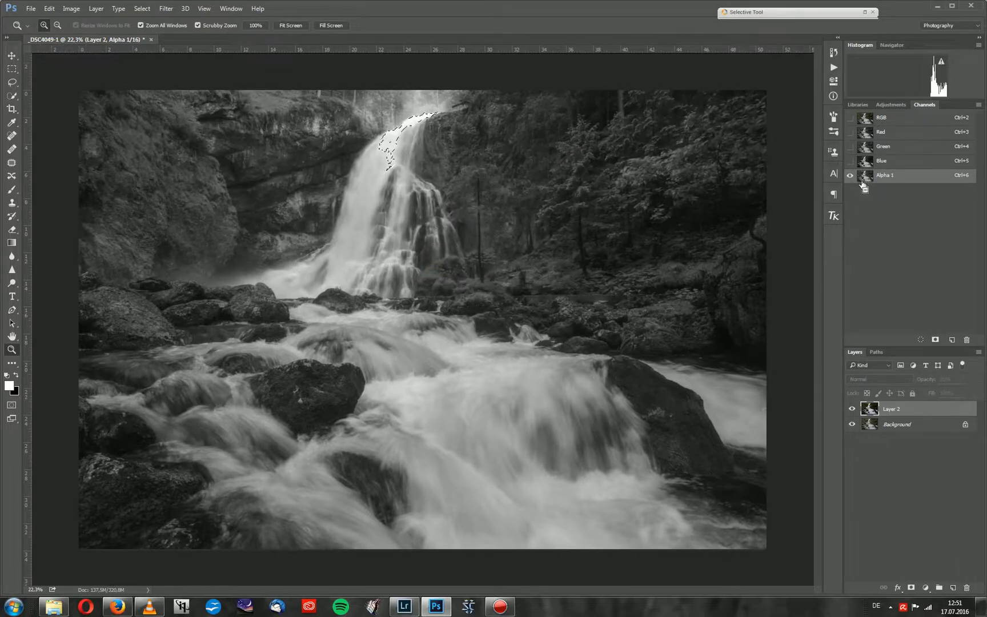
click(935, 340)
key(ctrl+d)
click(862, 193)
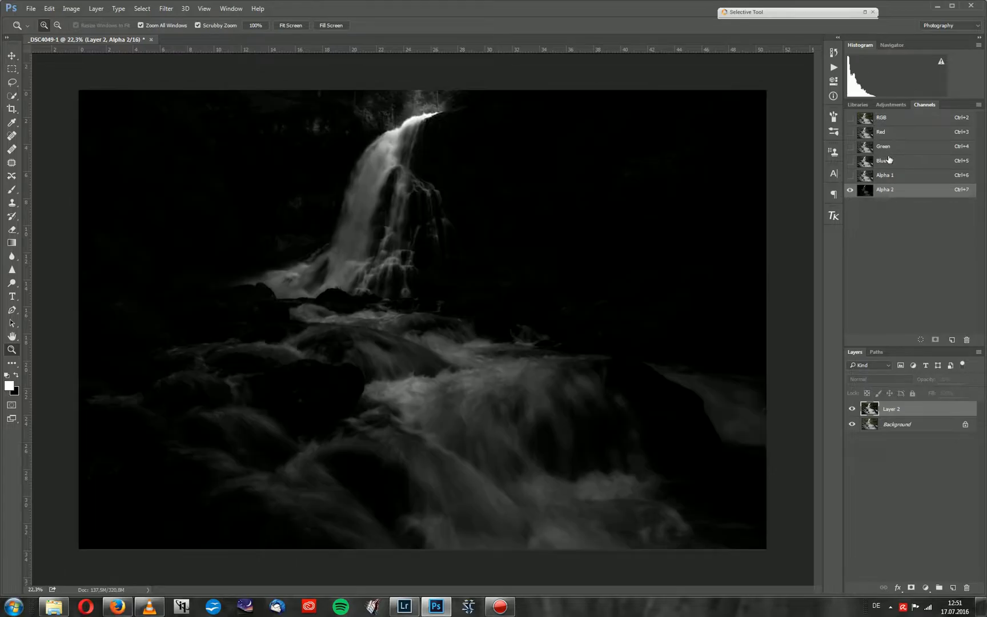
Compare the two alpha channels, and load Alpha 2 as a selection to add it as Layer 2's mask
click(864, 177)
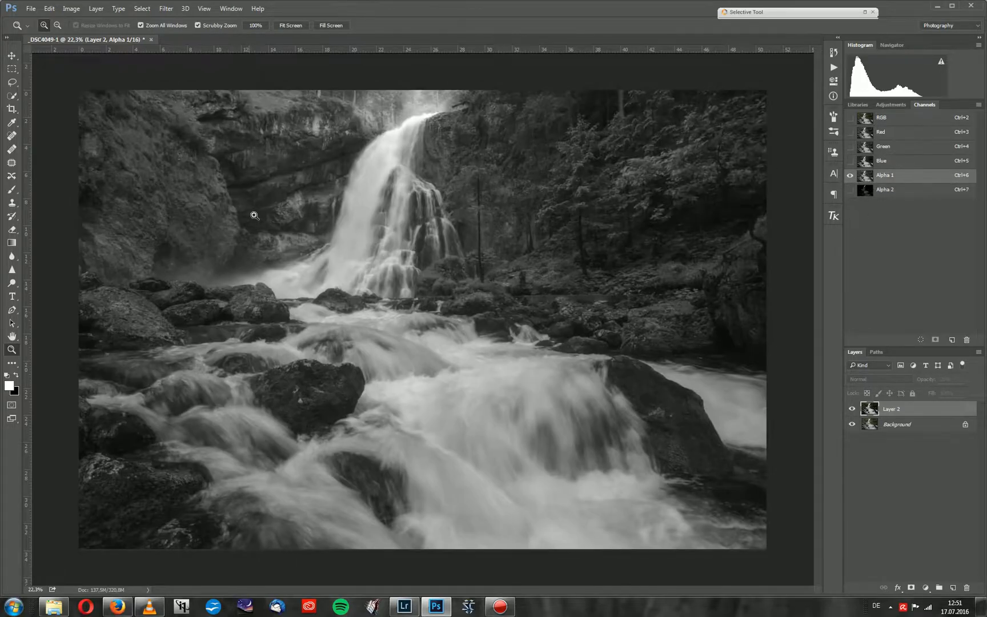
click(869, 196)
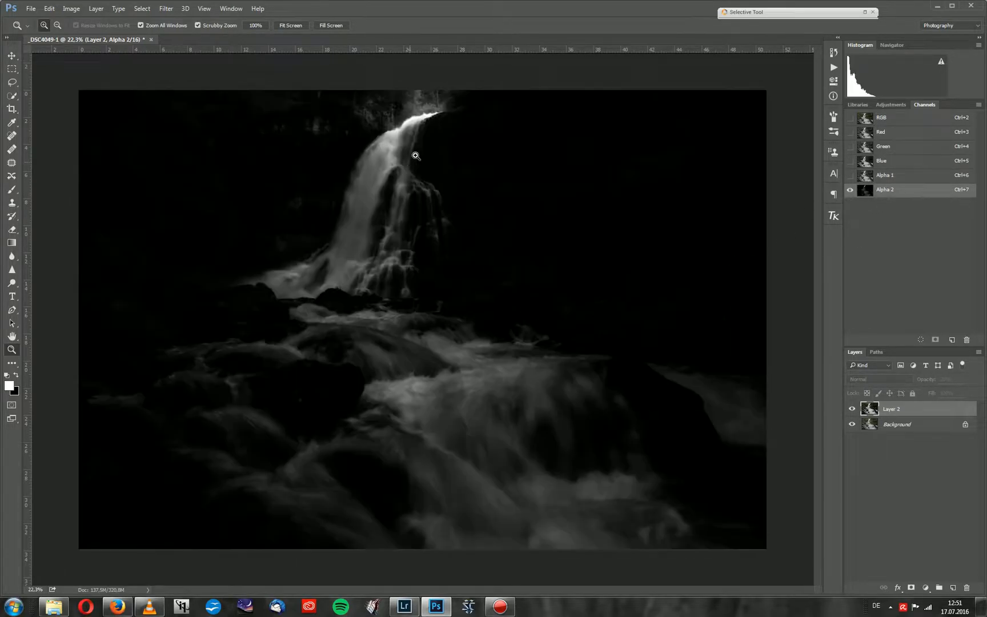
ctrl+click(866, 190)
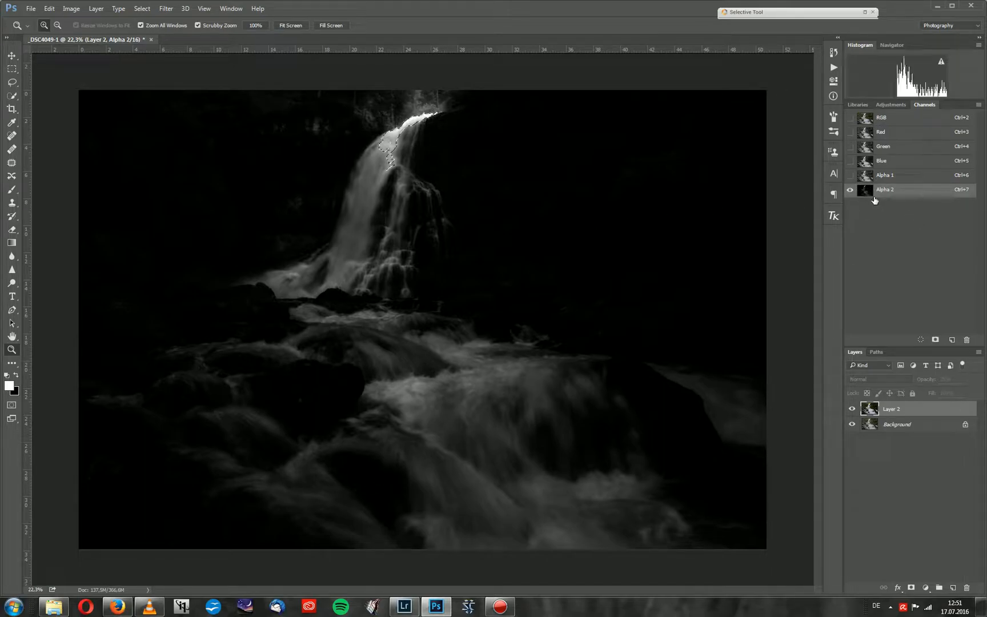
click(911, 588)
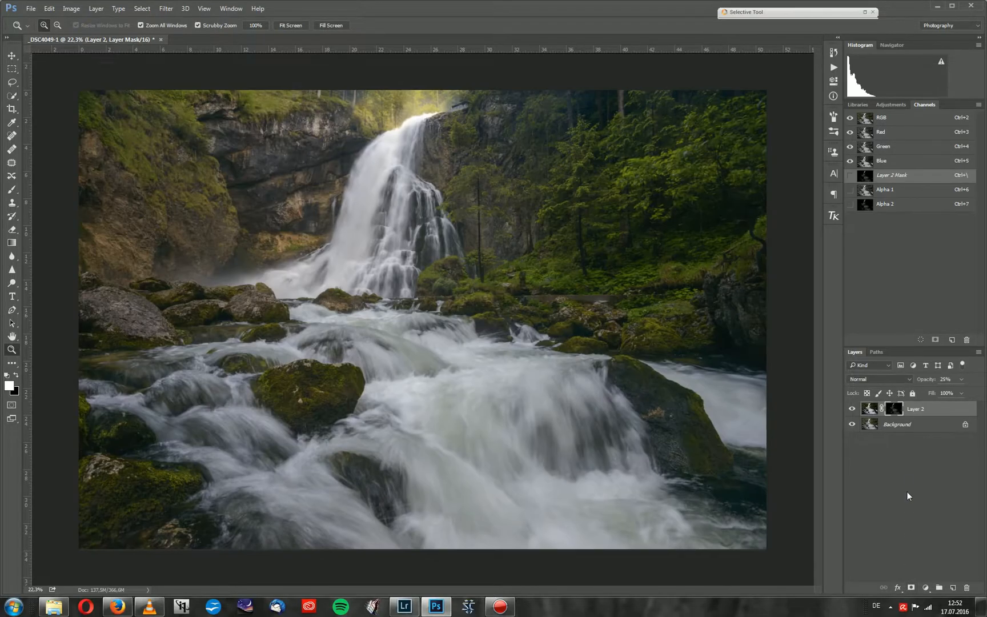
Display Layer 2's mask on its own, invert it so the brightest highlights are protected, and return to the colour view
alt+click(893, 410)
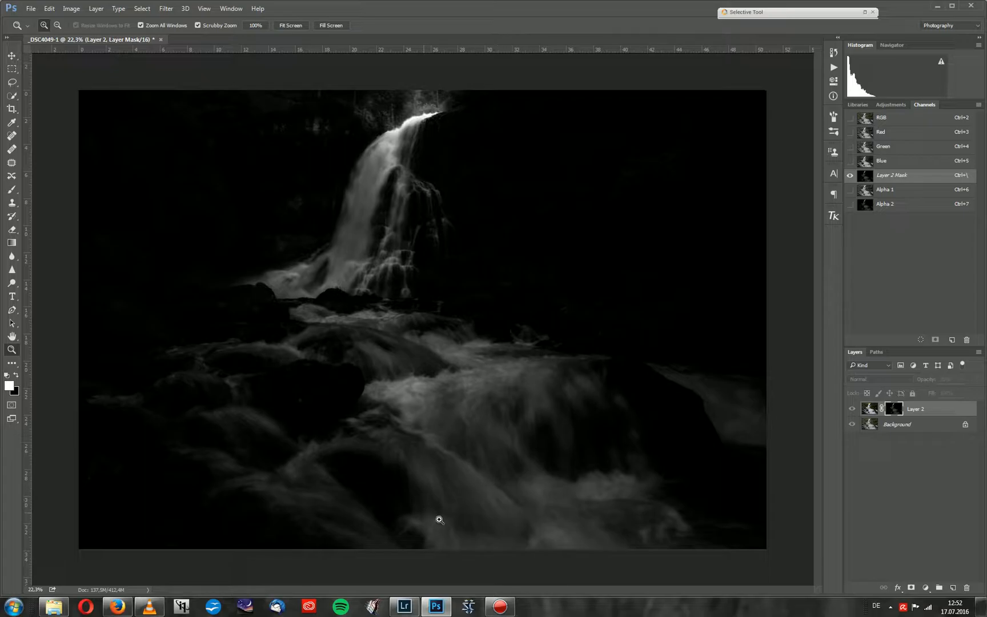
key(ctrl+i)
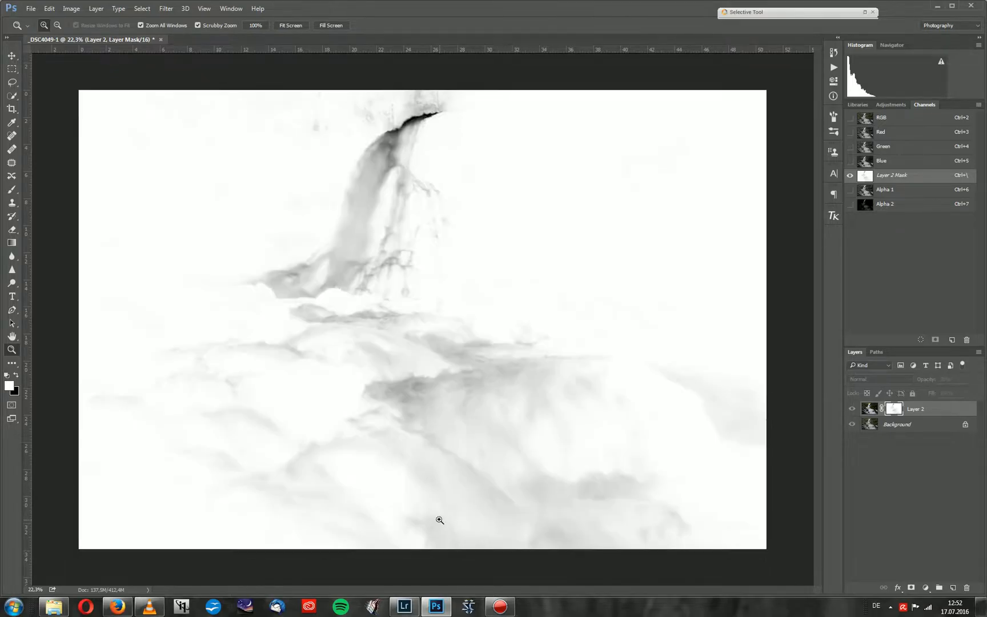
key(ctrl+2)
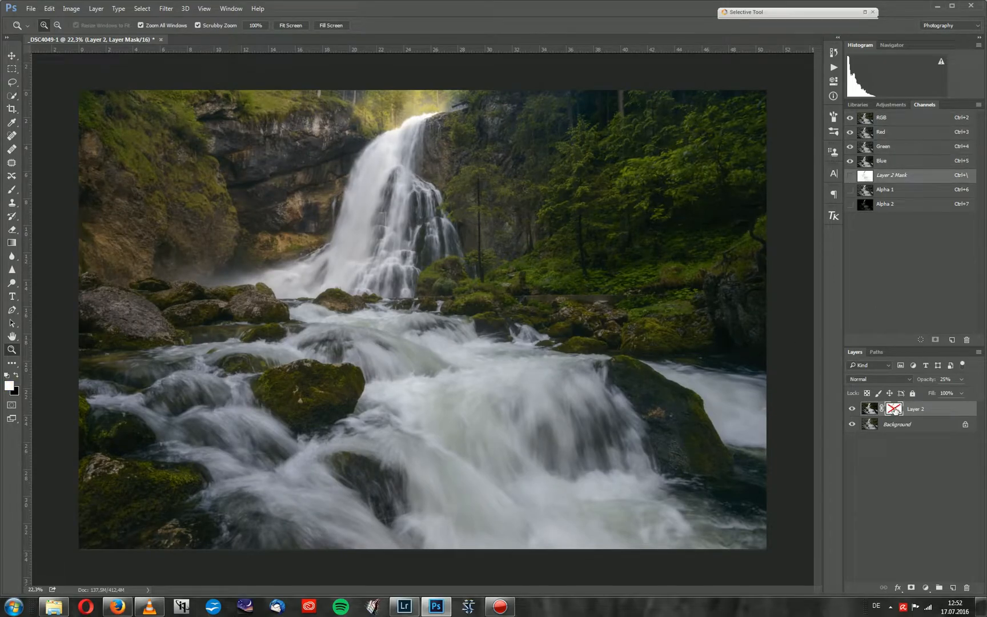
Examine the top of the waterfall close up with Layer 2's mask disabled and enabled
drag(369, 118, 460, 280)
shift+click(898, 408)
shift+click(897, 410)
shift+click(896, 410)
shift+click(893, 410)
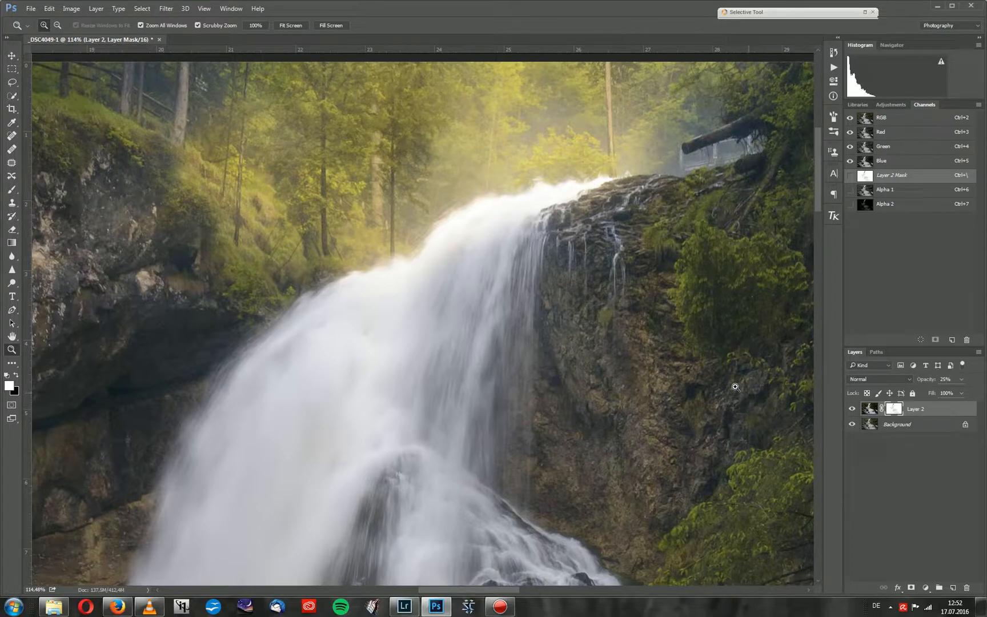
alt+click(501, 221)
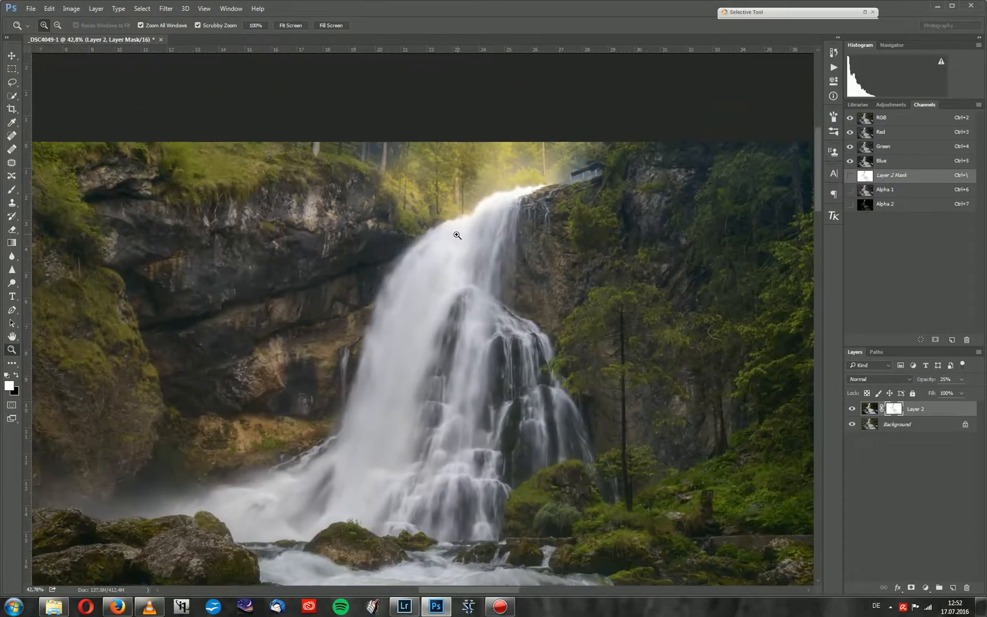
Make Layer 2's image active instead of its mask, and look over the foreground boulder and stream
alt+click(490, 177)
key(ctrl+0)
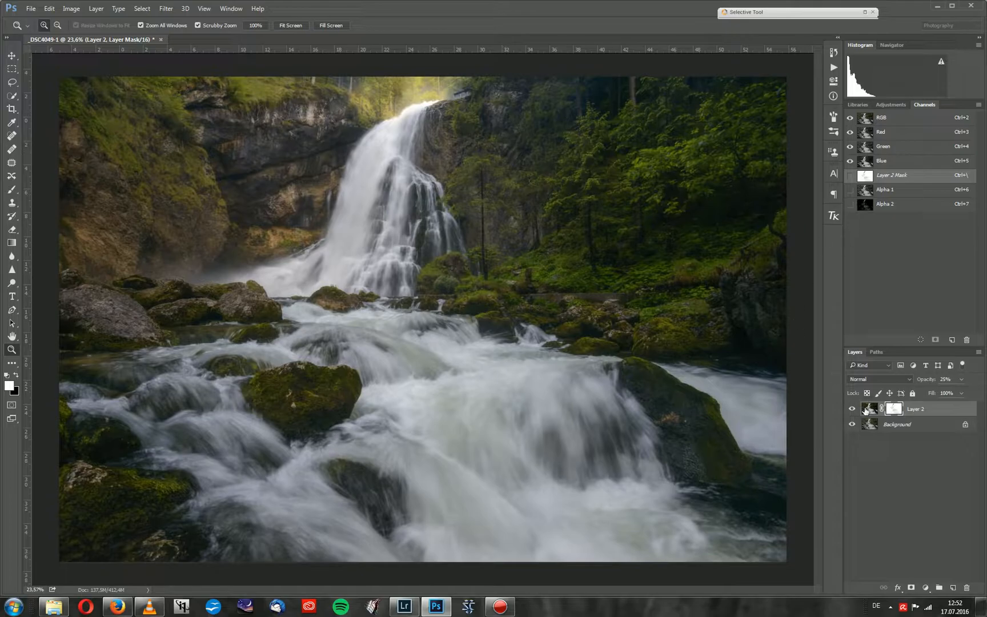
click(867, 409)
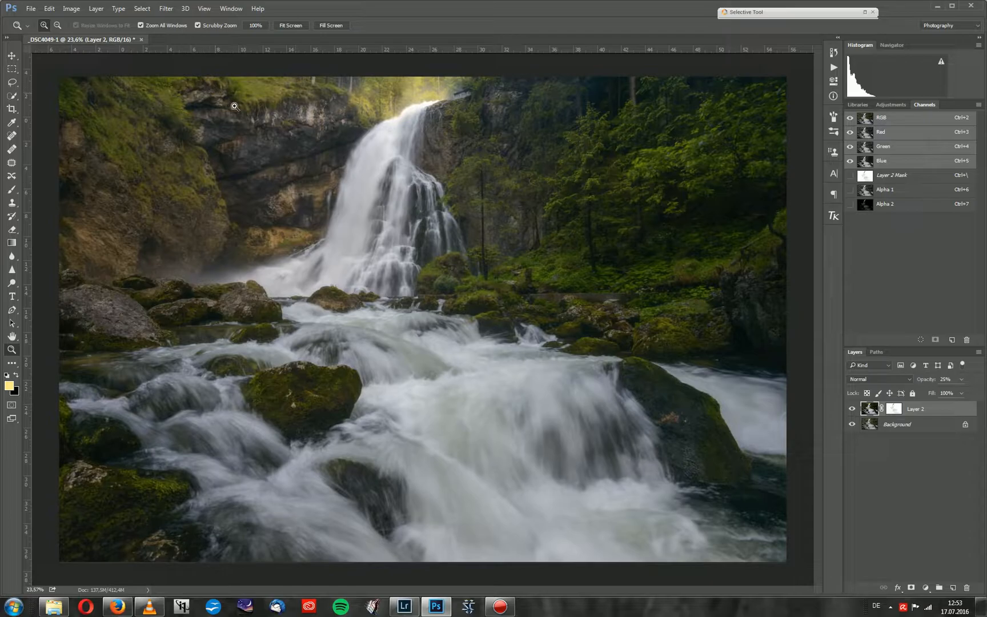
drag(262, 394, 364, 376)
drag(438, 347, 391, 347)
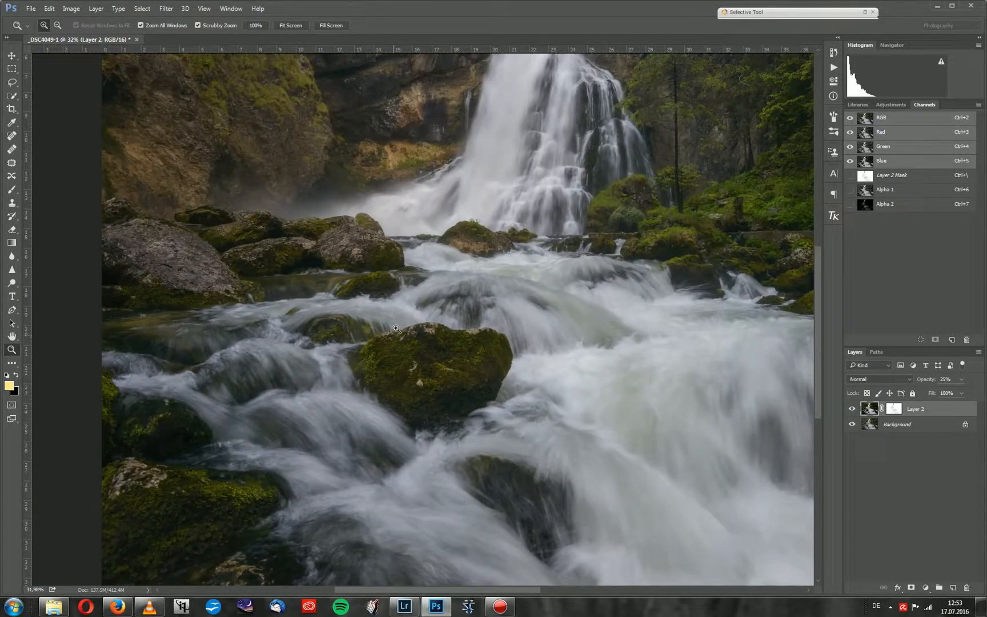
drag(427, 313, 419, 340)
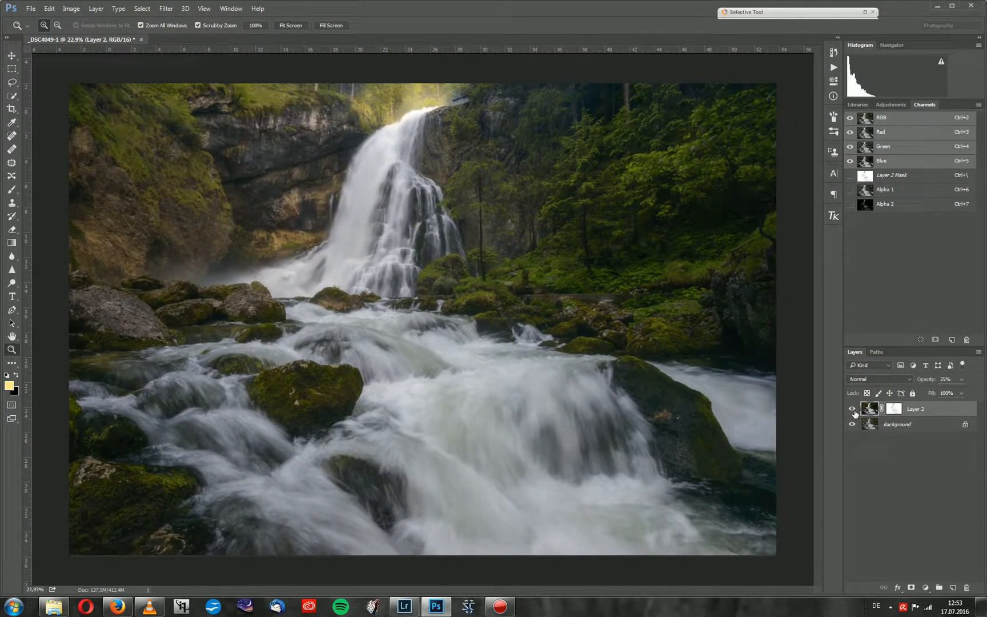
Stamp all visible layers into a new top layer and apply a High Pass filter with a 7-pixel radius
key(ctrl+shift+alt+e)
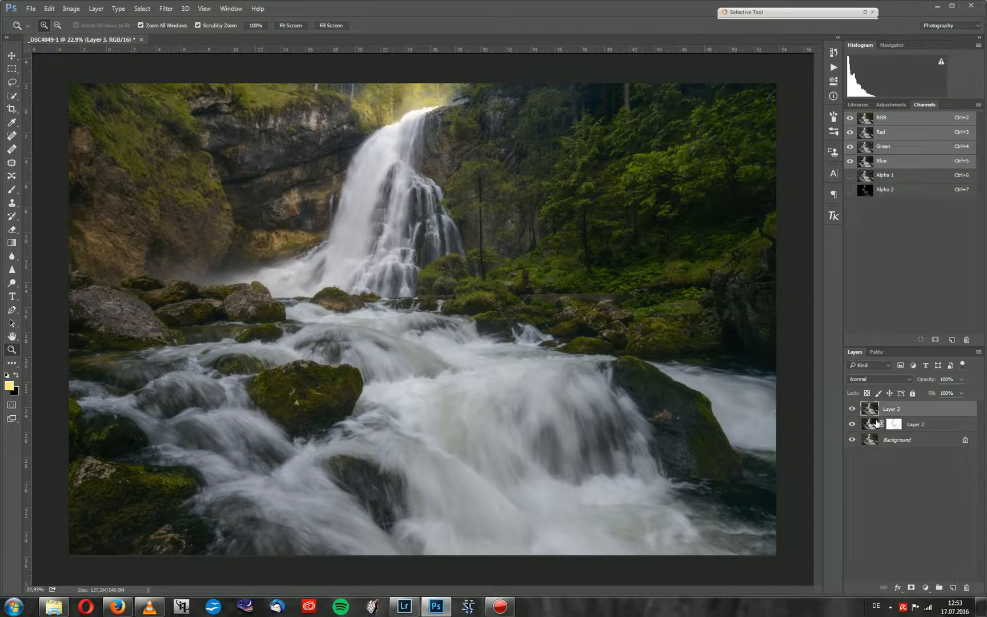
click(166, 9)
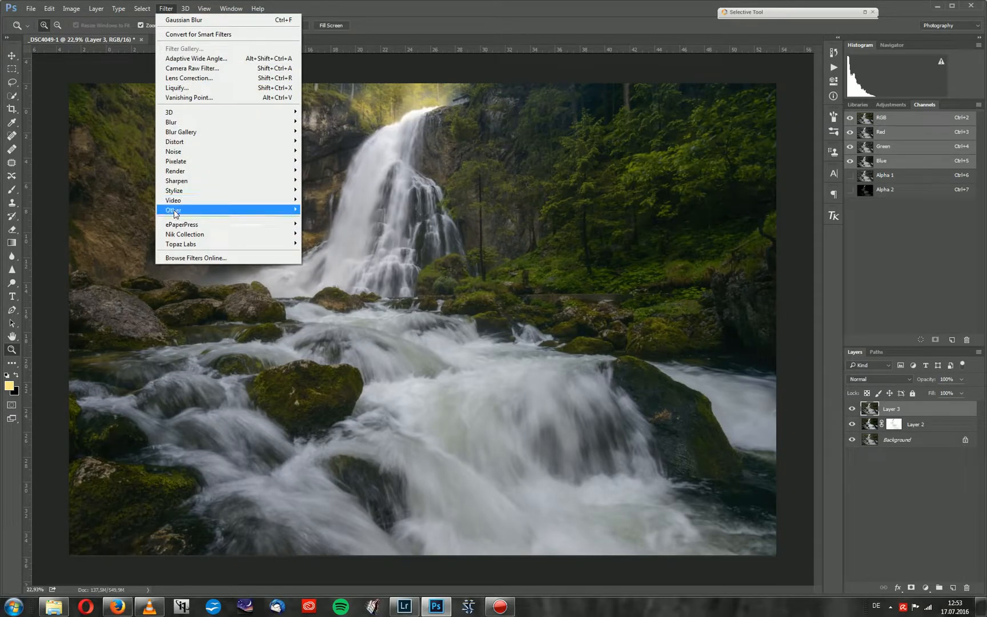
mouse_move(189, 211)
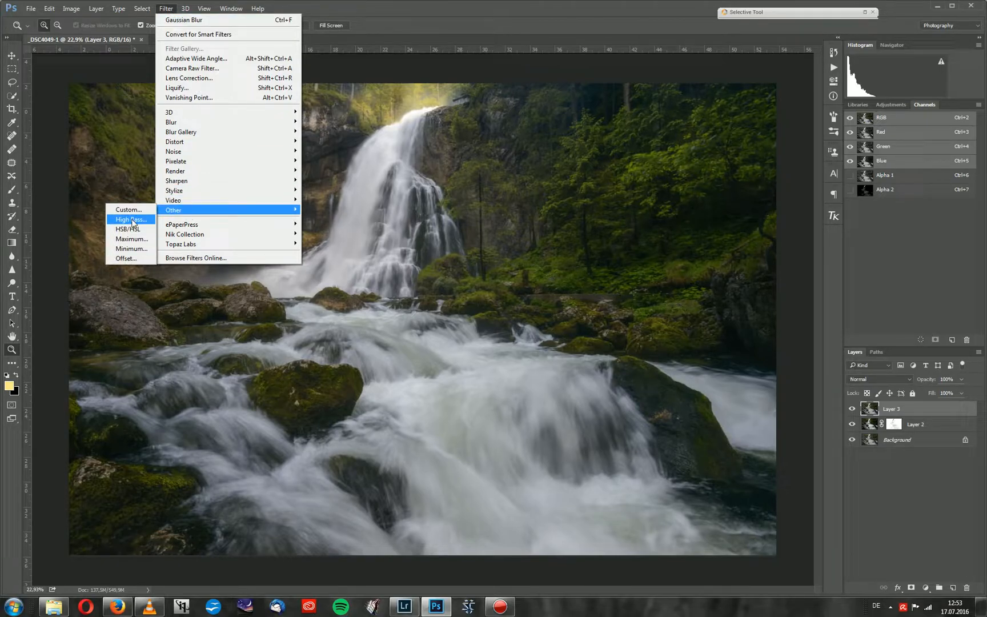
click(131, 220)
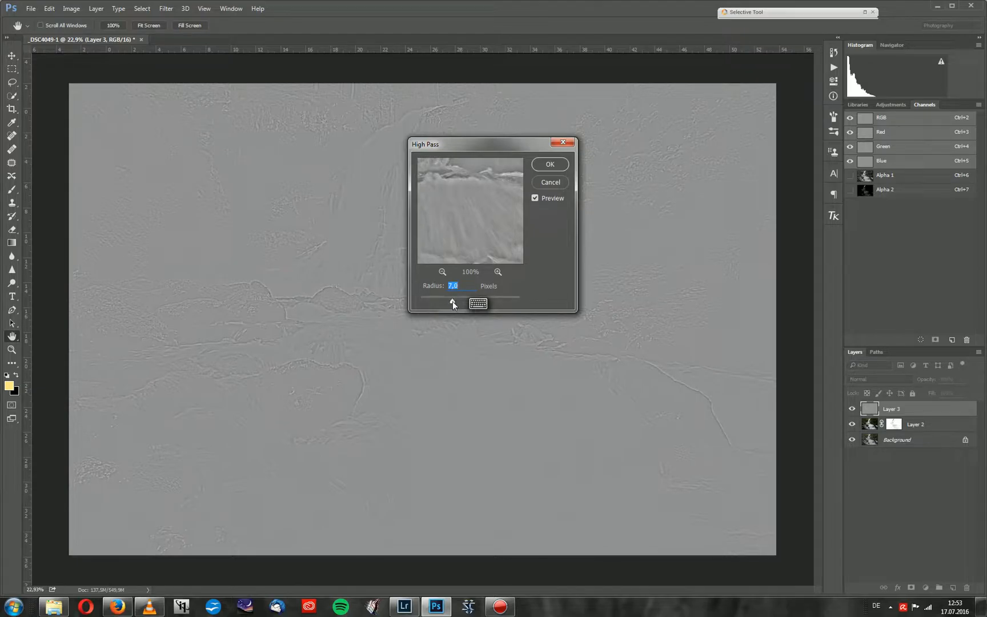
drag(453, 301, 487, 304)
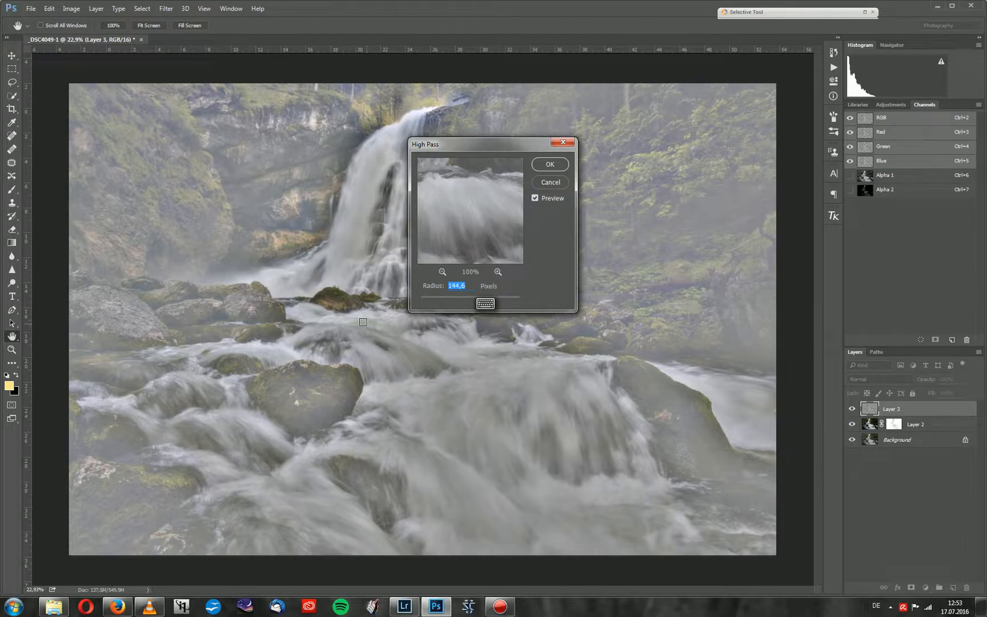
click(434, 297)
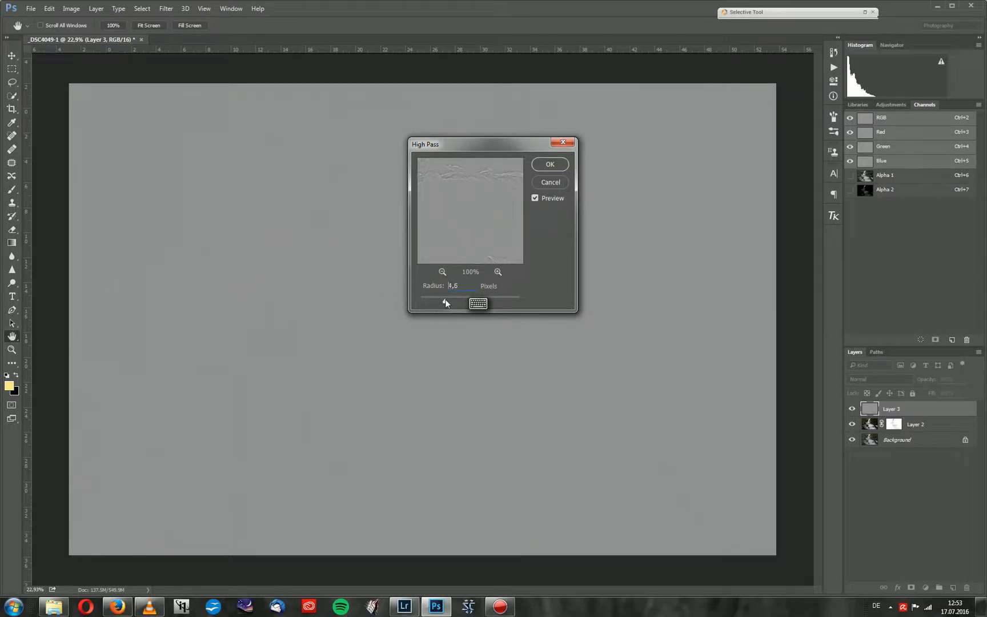
drag(454, 299, 453, 299)
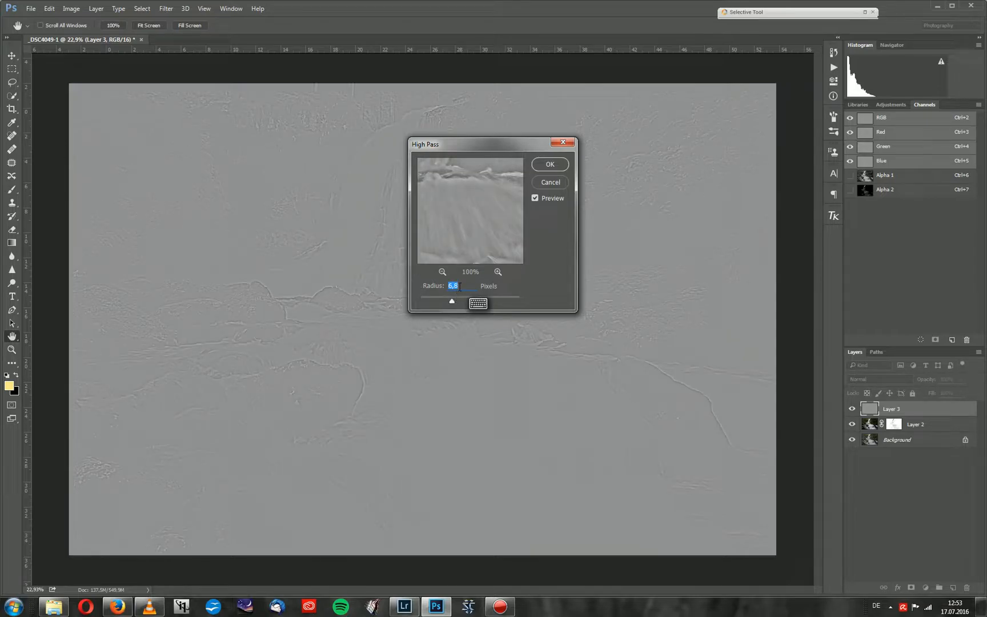
text(7z)
click(550, 165)
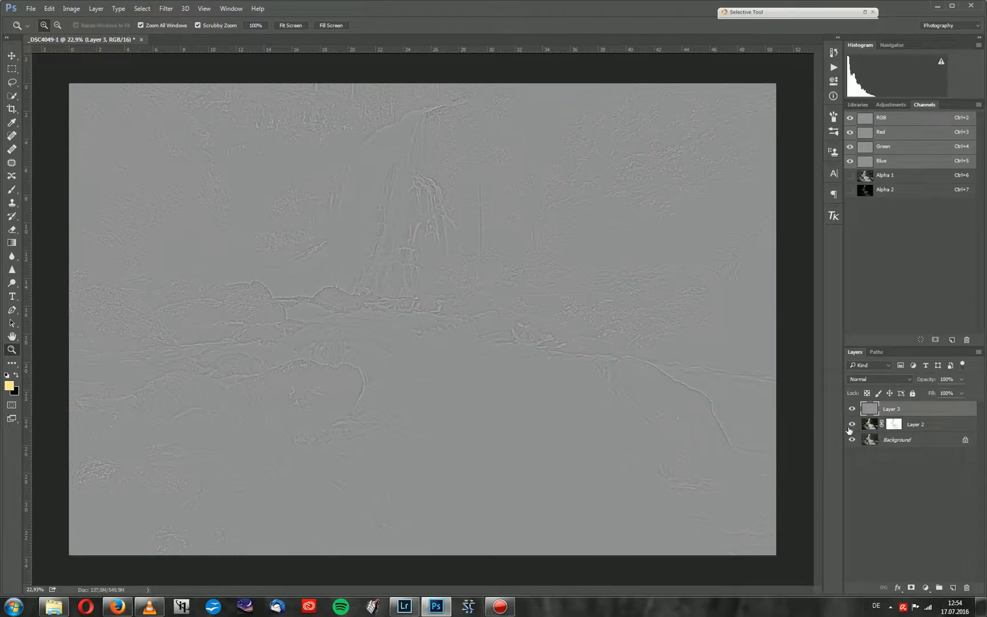
Set the High Pass layer's blend mode to Soft Light and compare the mossy boulder with the layer hidden and shown
click(862, 380)
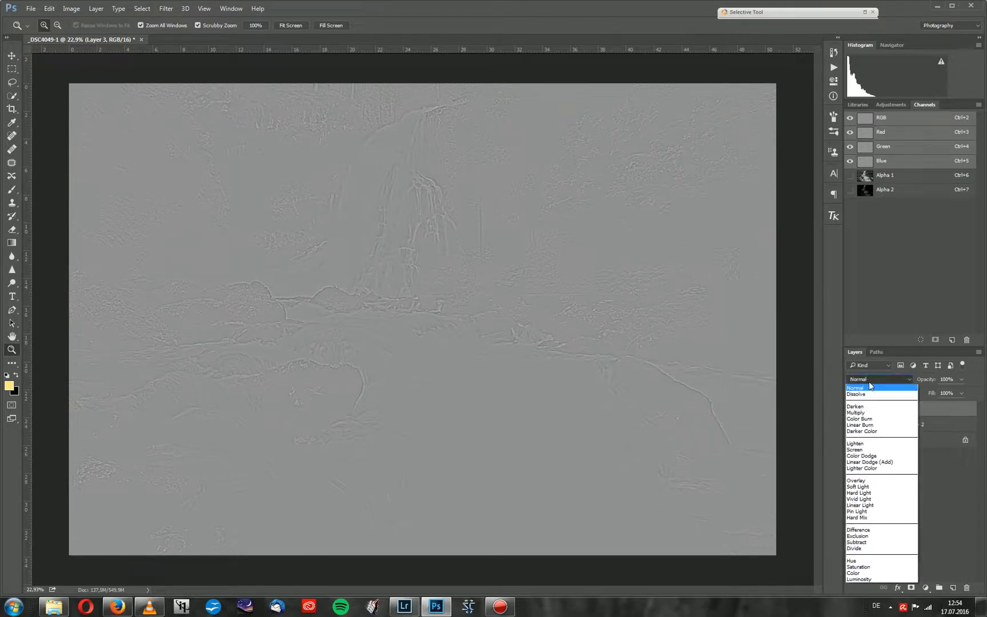
click(858, 487)
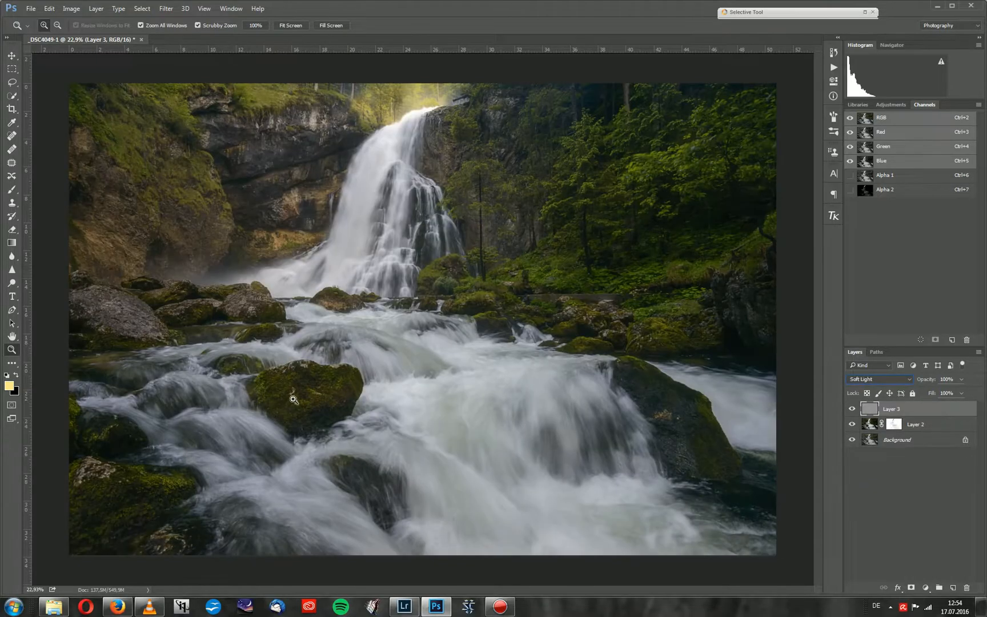
drag(260, 410, 487, 386)
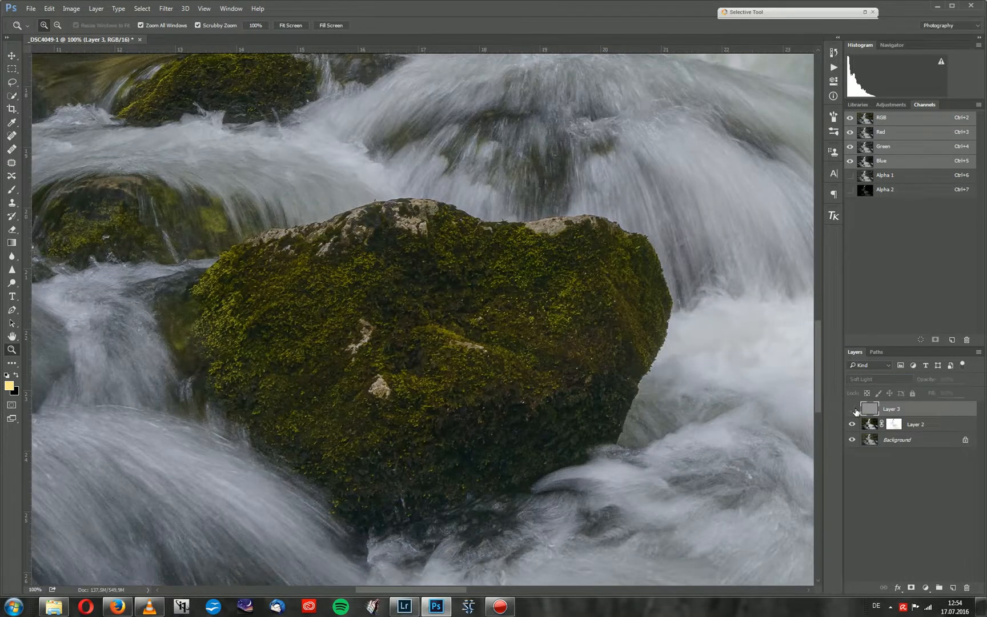
drag(550, 338, 492, 355)
drag(591, 358, 512, 375)
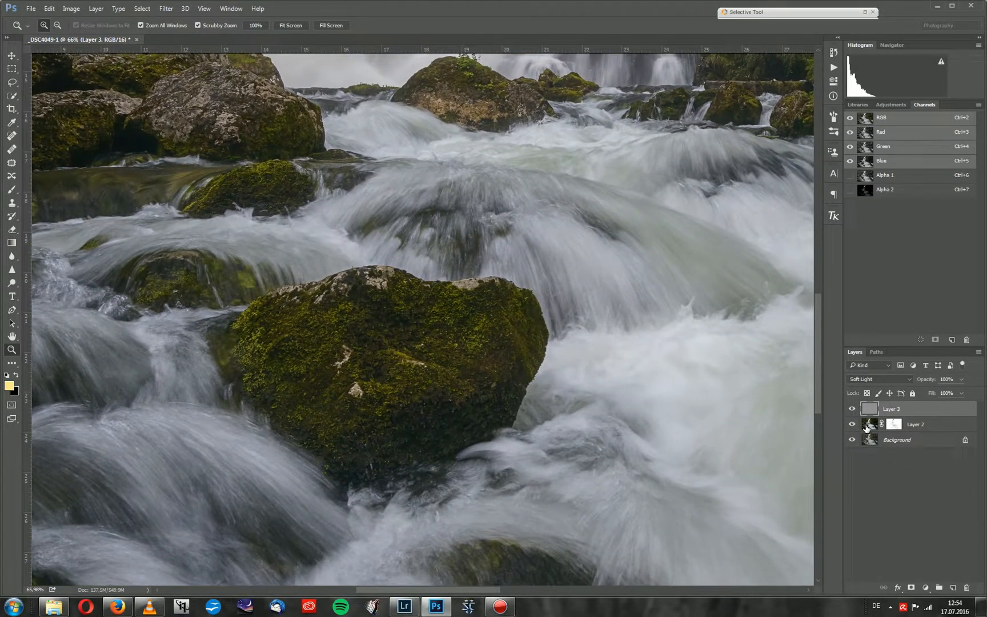
Clip the High Pass layer to Layer 2, and compare the photo with the sharpening hidden and shown
right_click(895, 414)
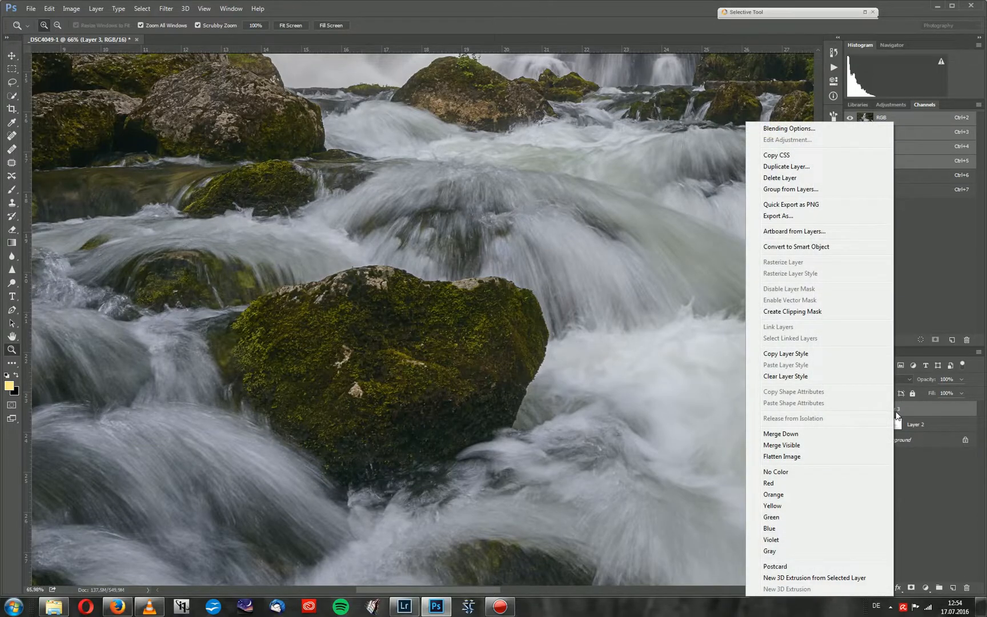
click(787, 313)
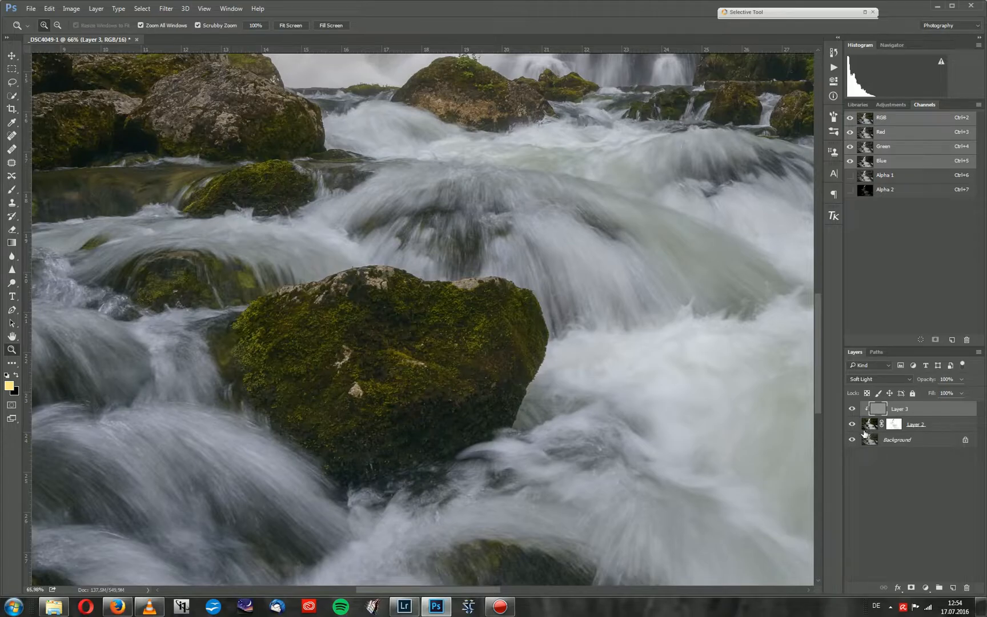
scroll(406, 342, up, 3)
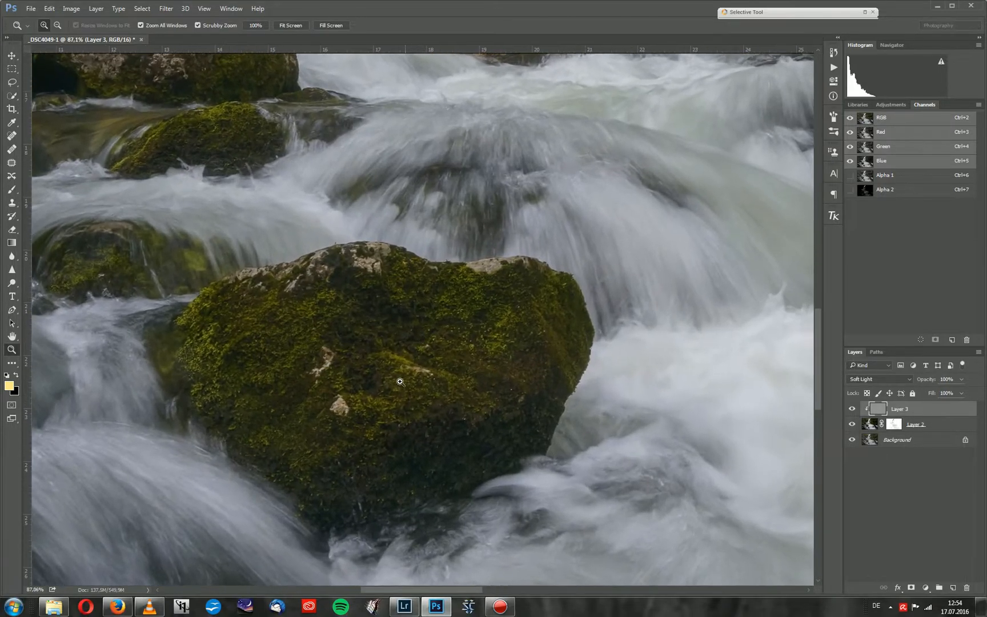
click(855, 409)
click(852, 409)
click(854, 409)
click(855, 409)
drag(436, 271, 417, 309)
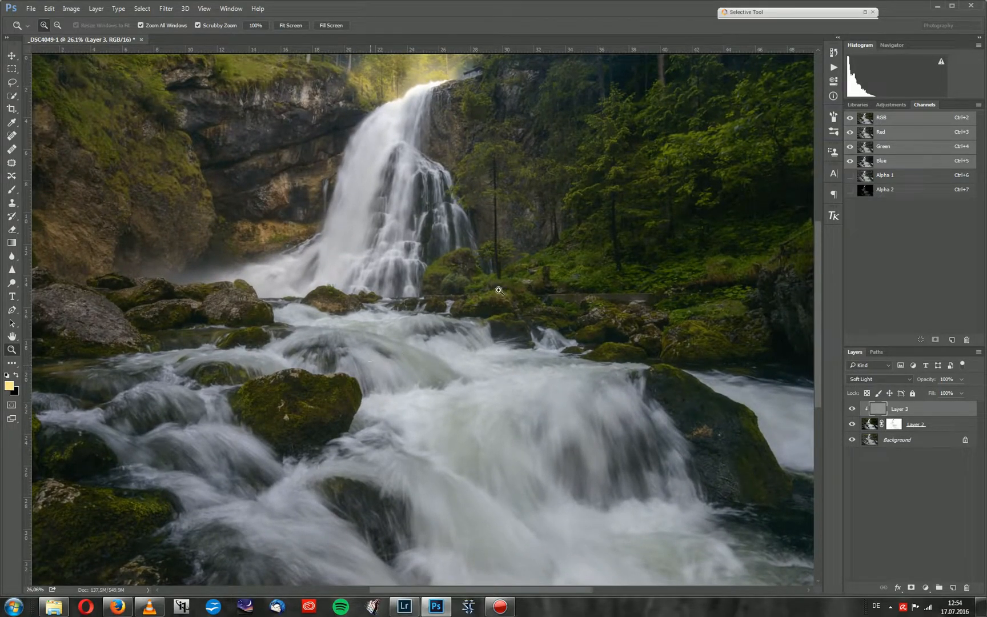
drag(481, 290, 423, 313)
drag(428, 352, 456, 348)
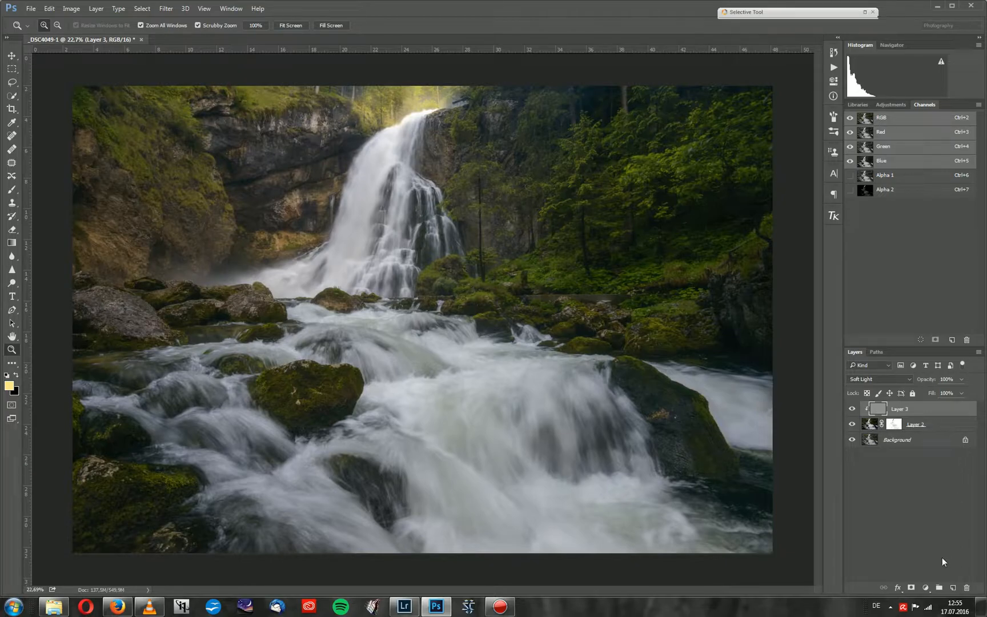
Replace the High Pass layer with a fresh stamp of all visible layers converted to a smart object
click(969, 589)
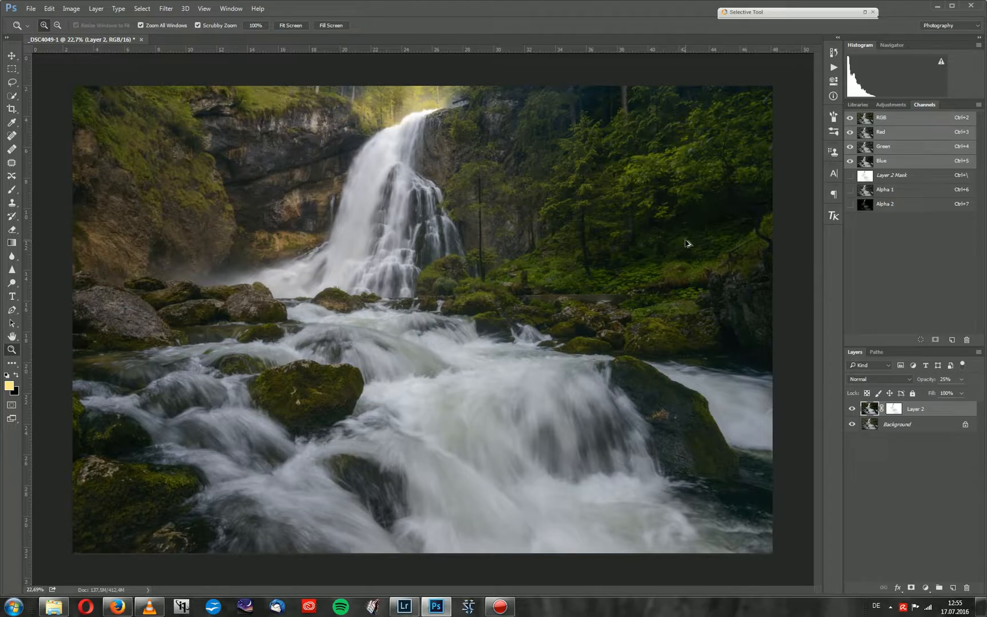
key(ctrl+shift+alt+e)
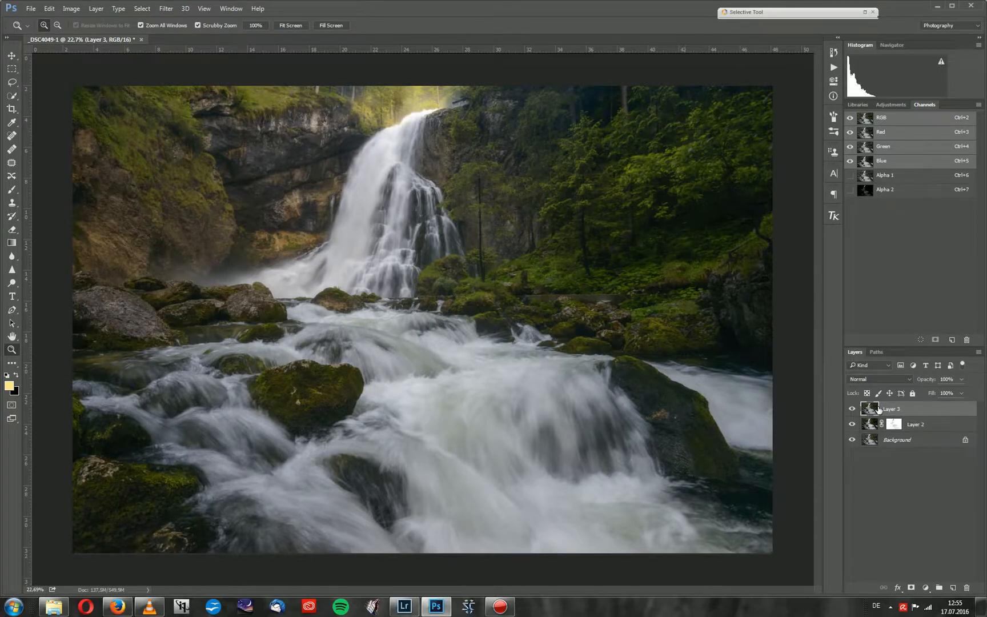
right_click(899, 411)
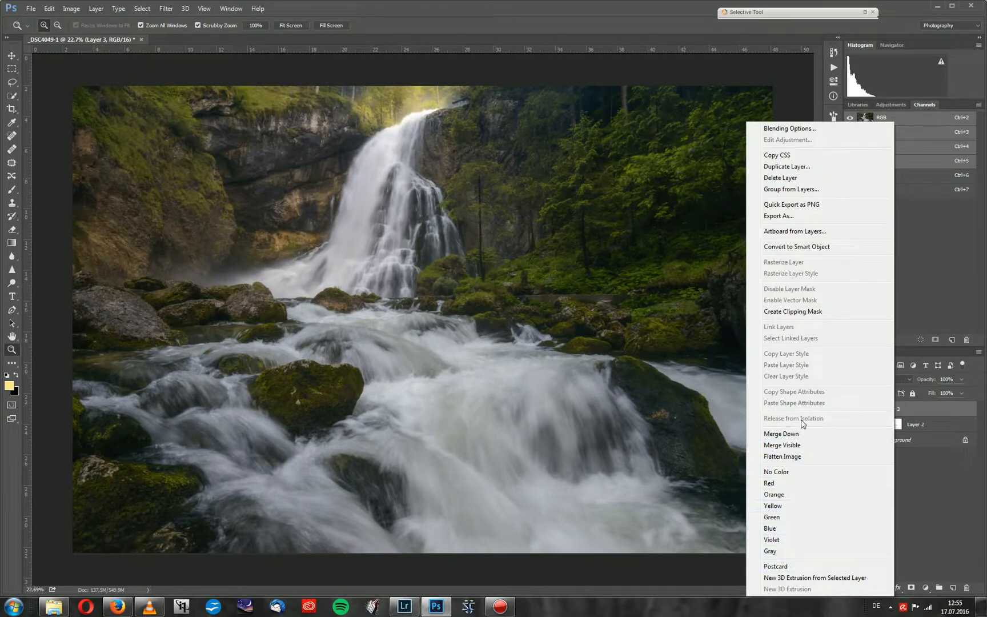
click(803, 252)
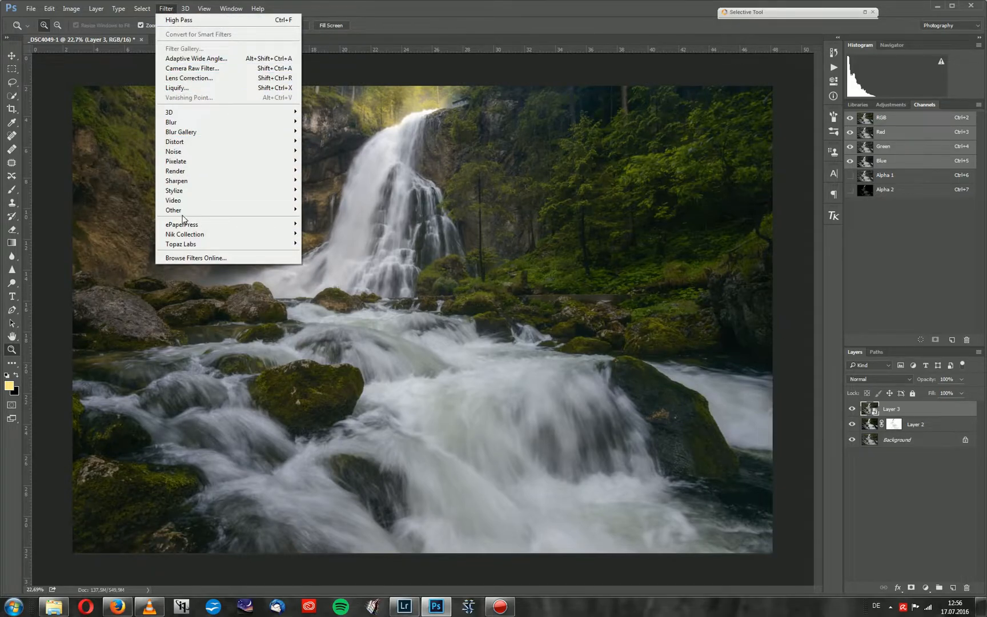
Apply High Pass with a 7-pixel radius to the smart object as a smart filter, and blend it in Soft Light mode
mouse_move(184, 215)
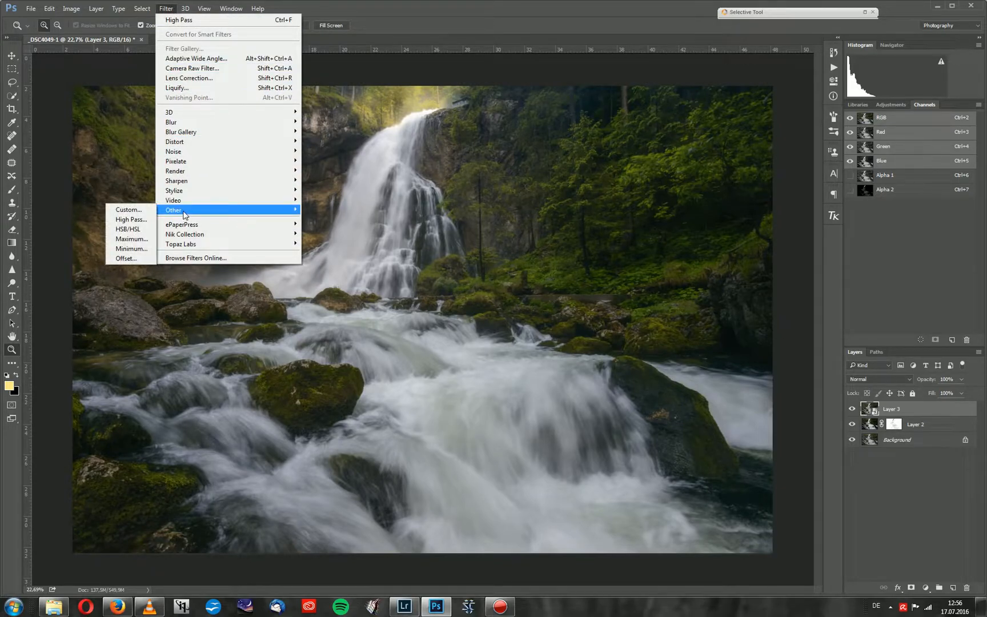
click(131, 220)
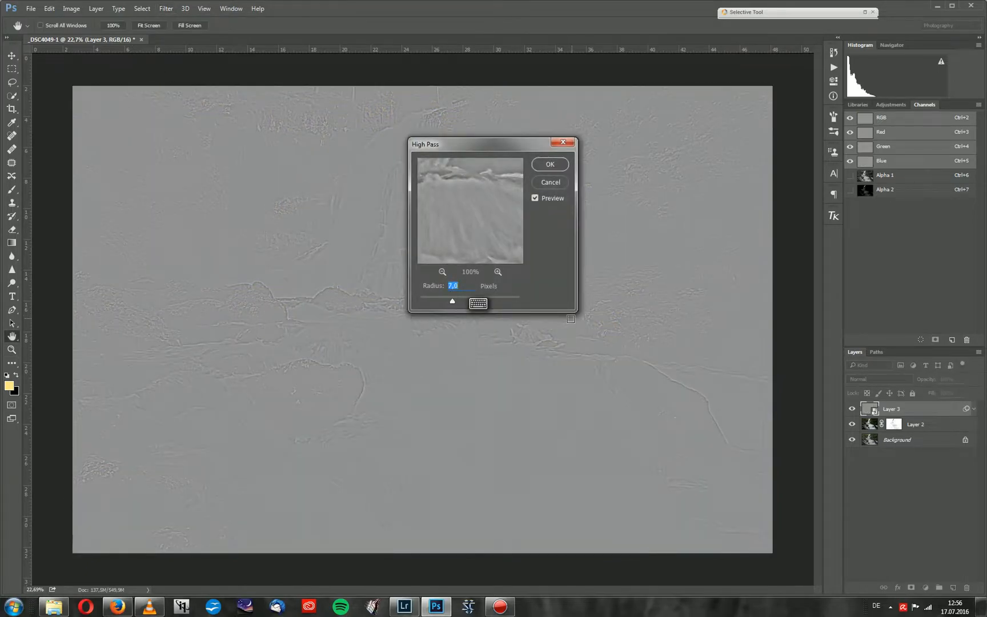
click(545, 165)
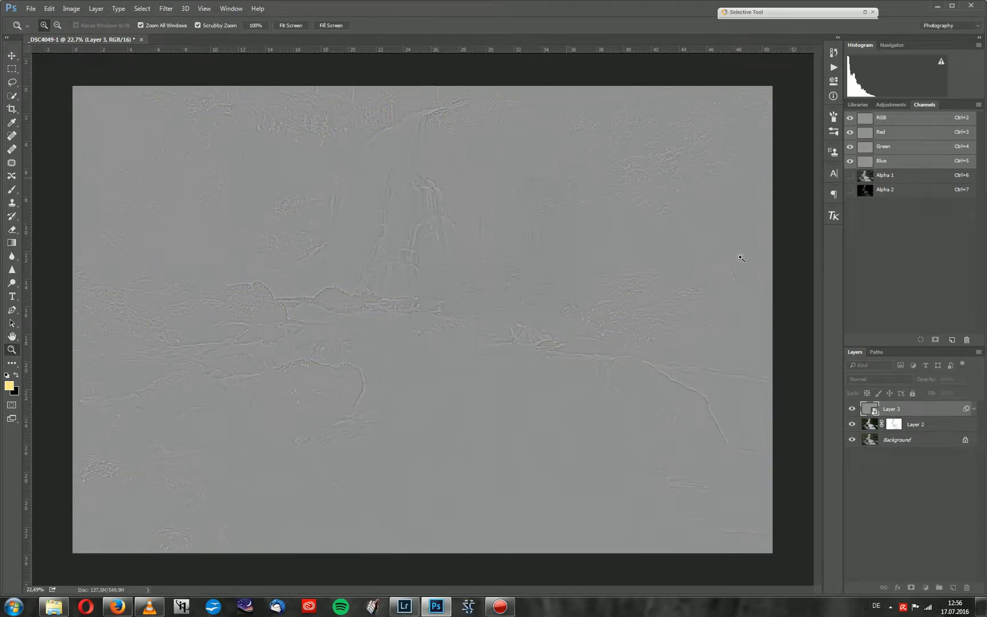
click(877, 378)
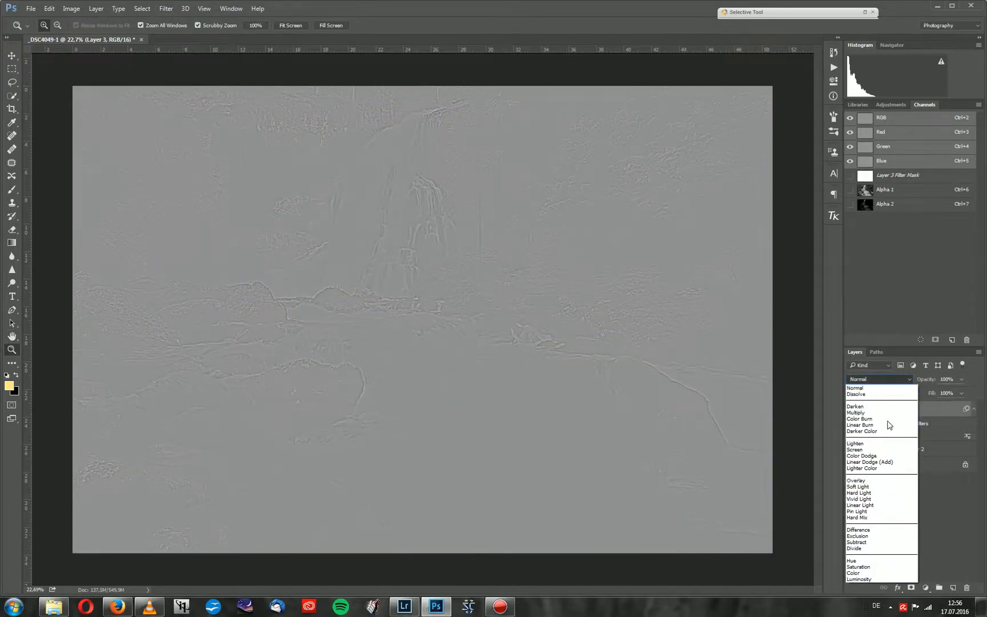
click(859, 490)
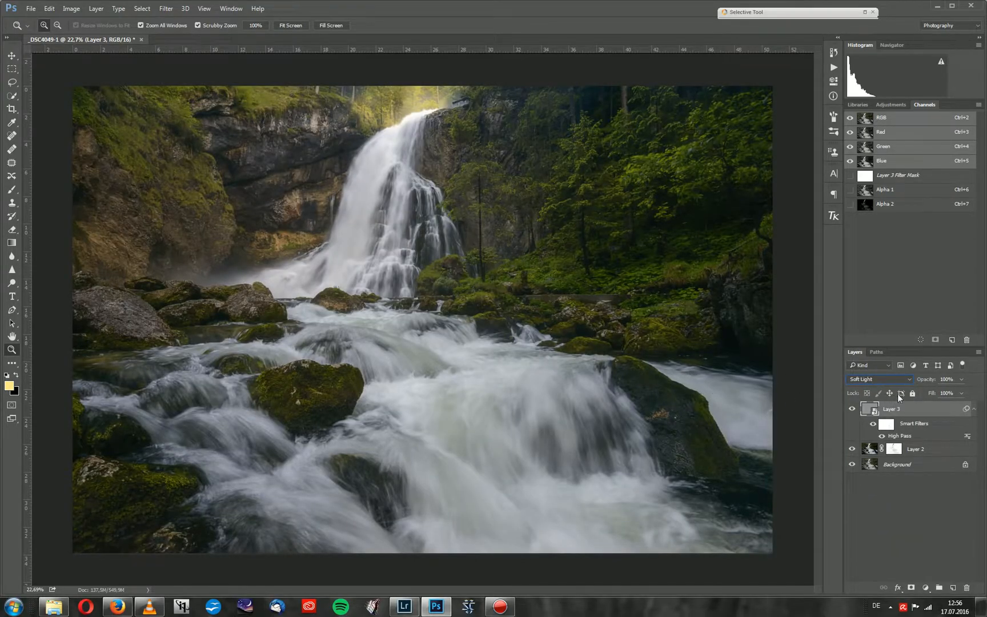
Clip the smart object layer to Layer 2 and inspect the sharpening on the mossy boulder and the whole photo
right_click(912, 413)
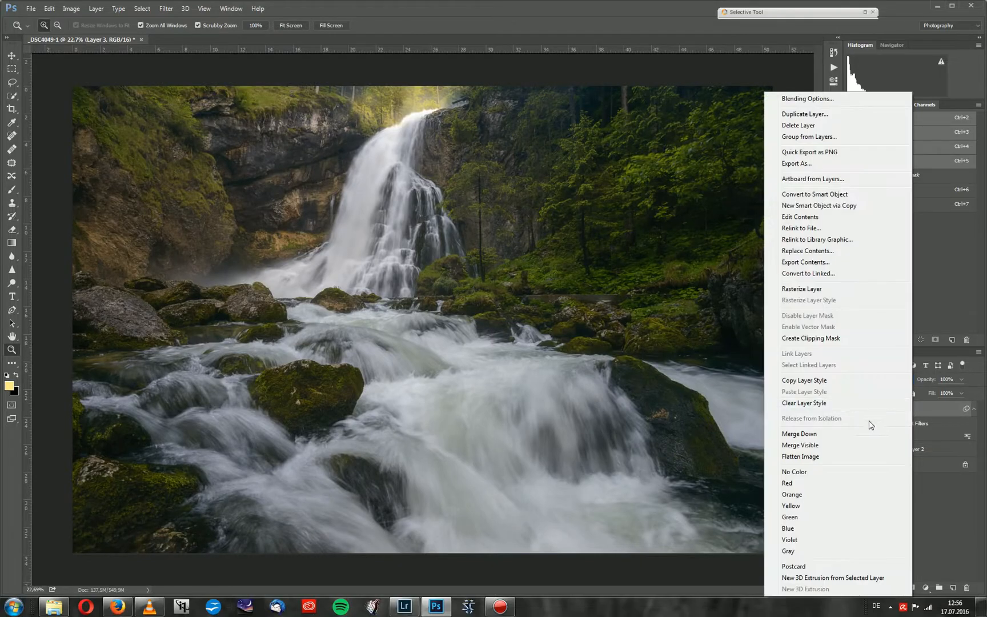
click(807, 339)
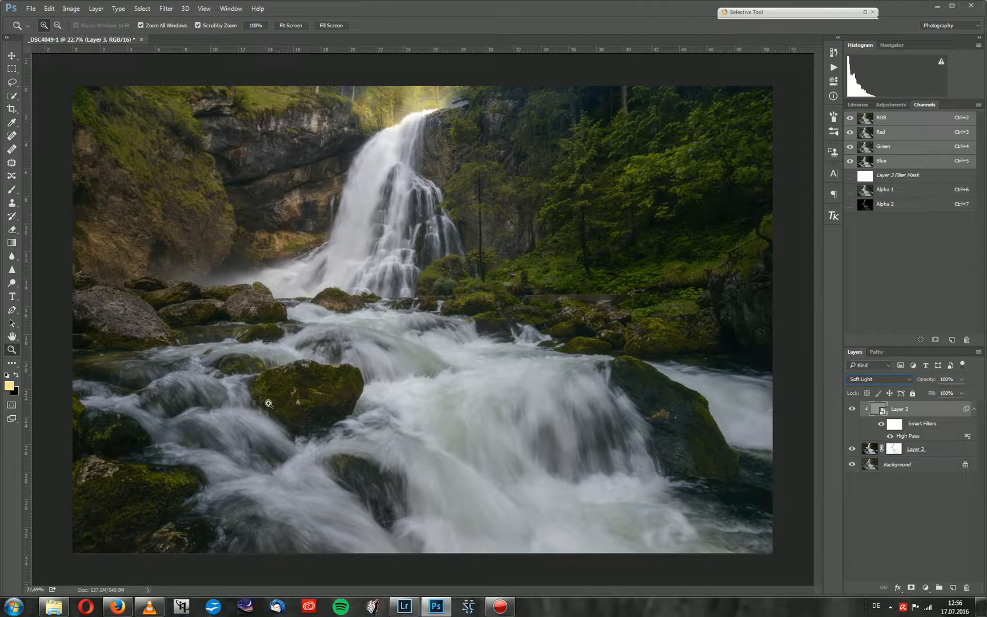
drag(304, 397, 361, 394)
click(361, 394)
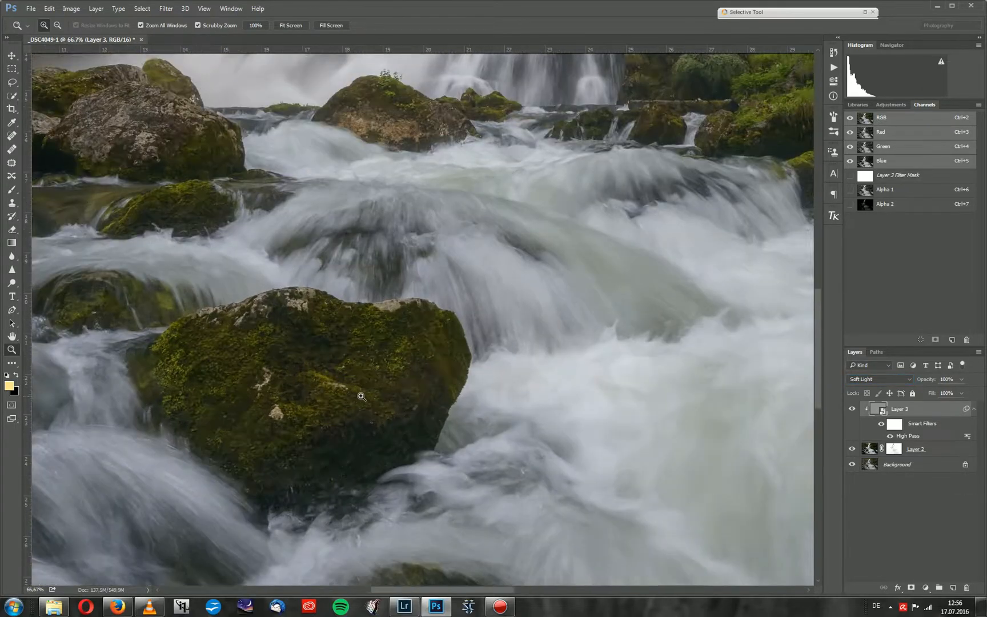
click(359, 396)
mouse_move(935, 381)
mouse_down()
mouse_move(909, 383)
mouse_move(948, 380)
mouse_up()
scroll(537, 314, down, 6)
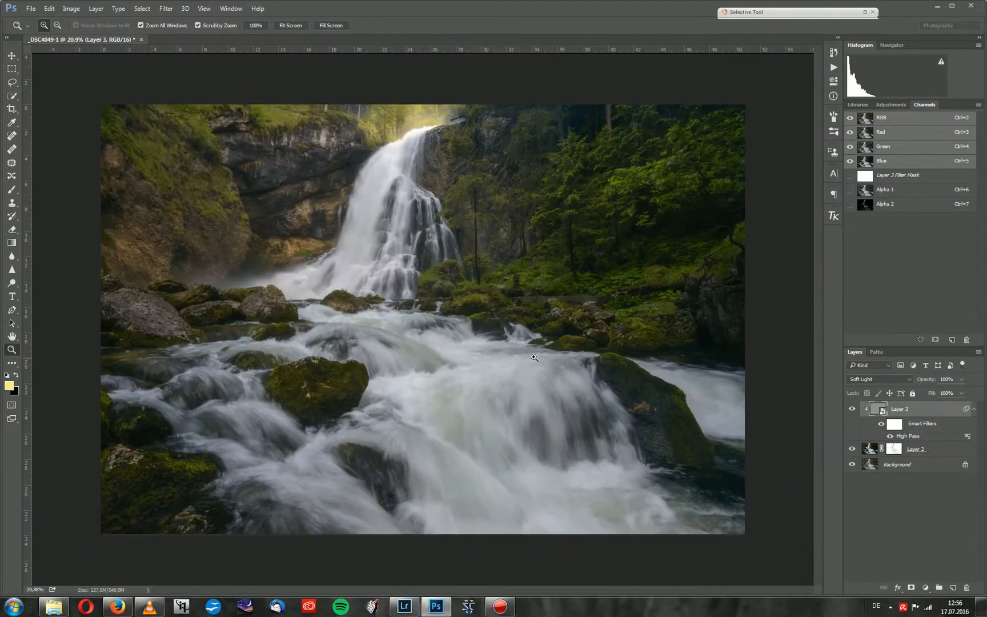
scroll(535, 358, up, 1)
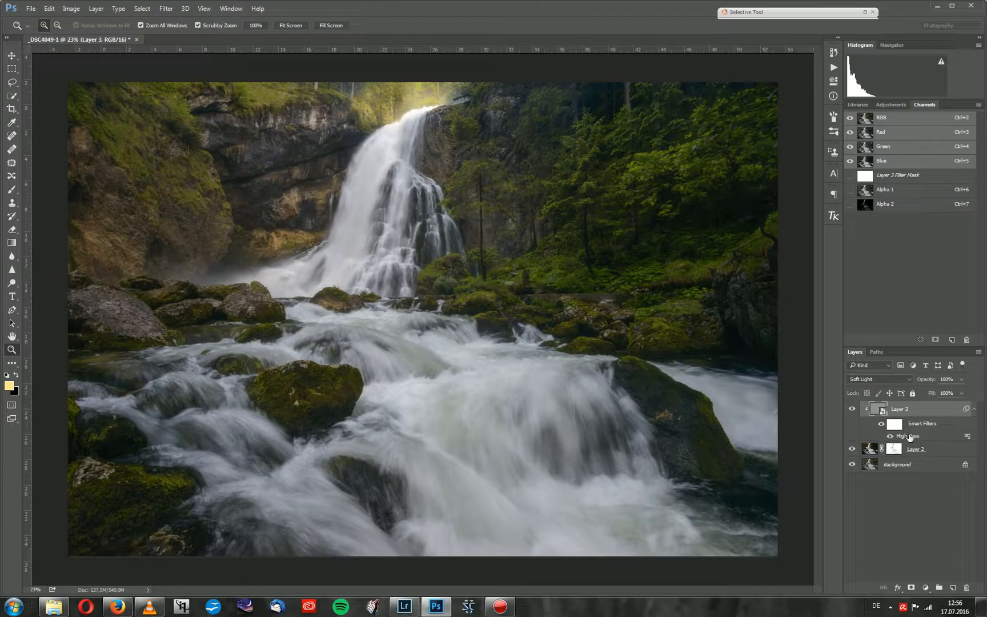
Try a High Pass radius of 9.8 pixels on Layer 3 and inspect the mossy boulder
double_click(909, 436)
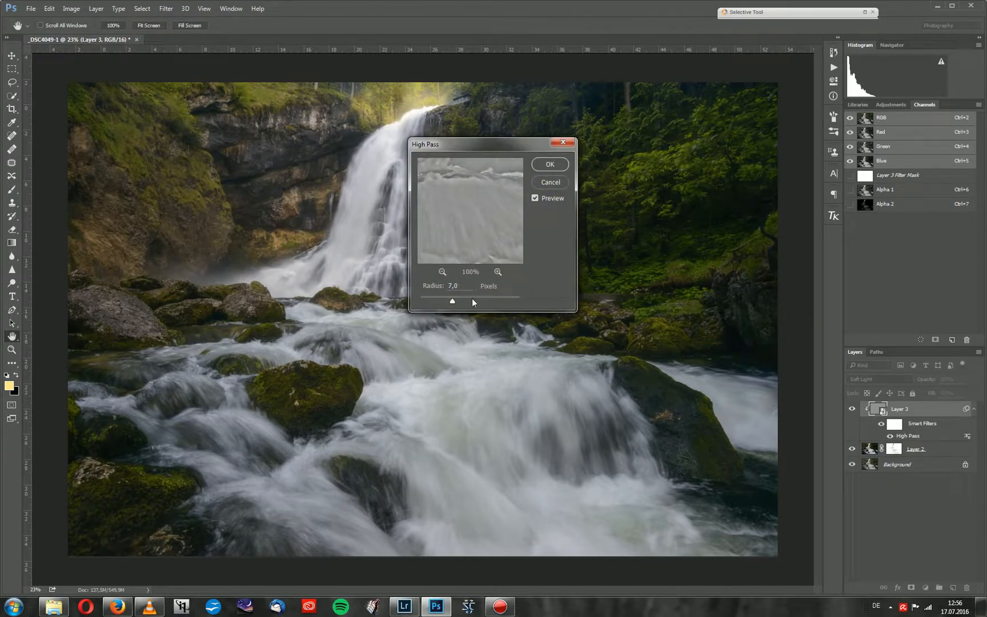
mouse_move(454, 298)
mouse_down()
mouse_move(490, 296)
mouse_move(462, 302)
mouse_up()
click(550, 164)
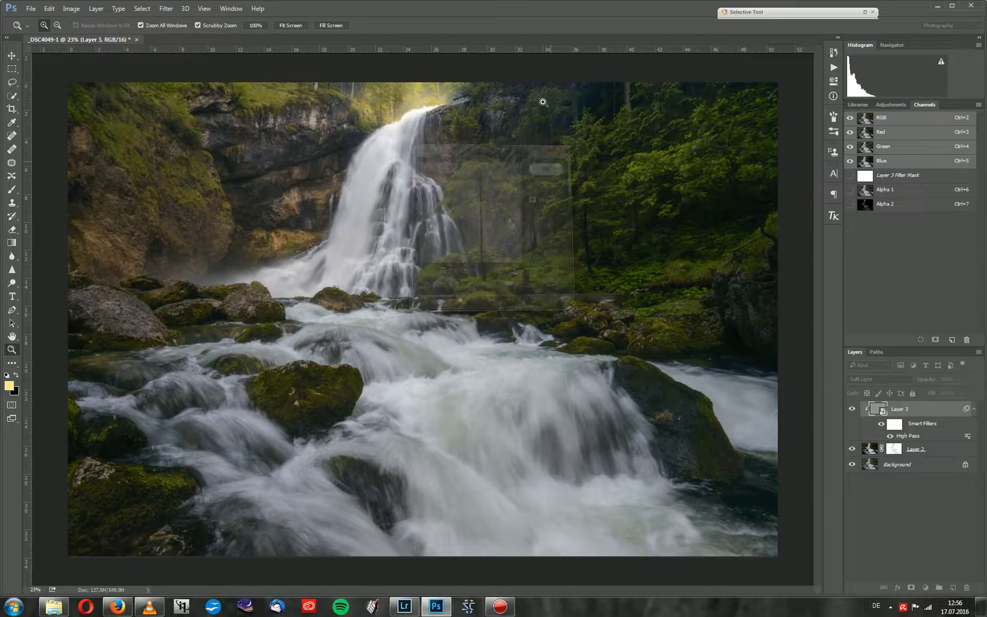
drag(299, 397, 466, 386)
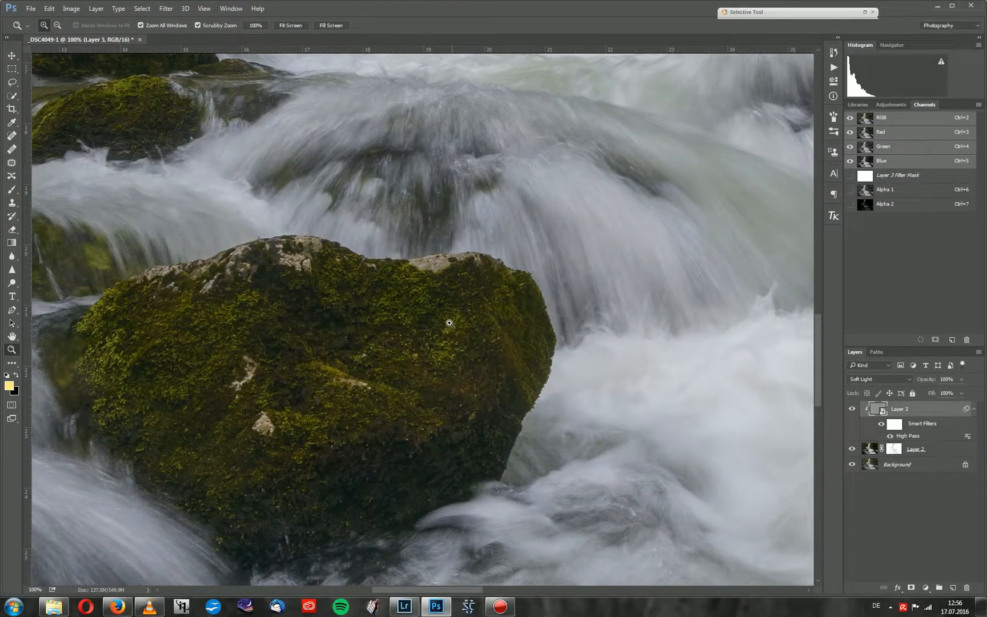
drag(455, 322, 411, 341)
key(ctrl+0)
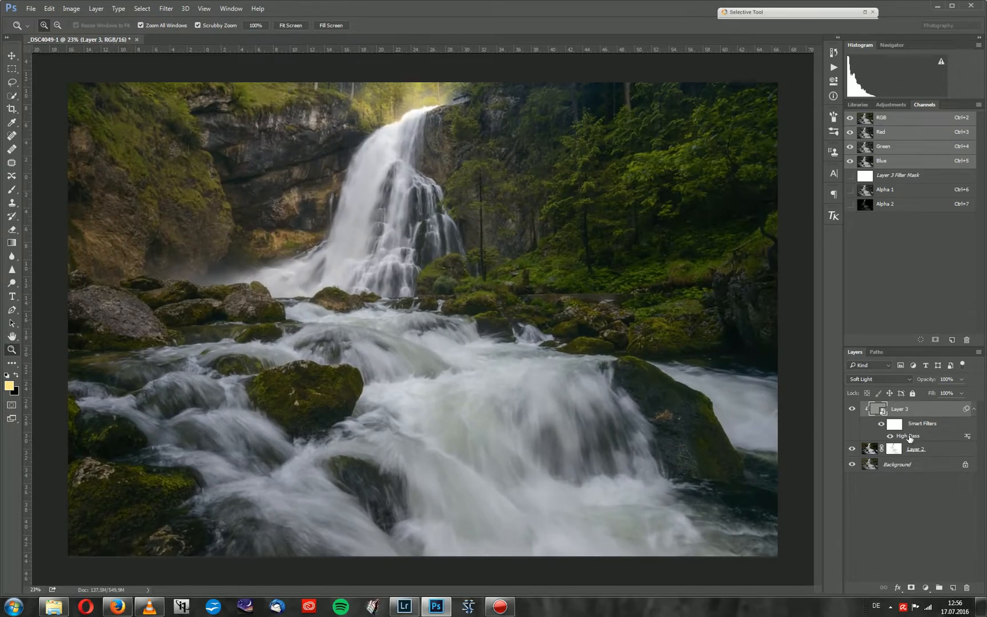
Set the High Pass radius to 7 pixels and inspect the sharpening in the flowing water
double_click(463, 288)
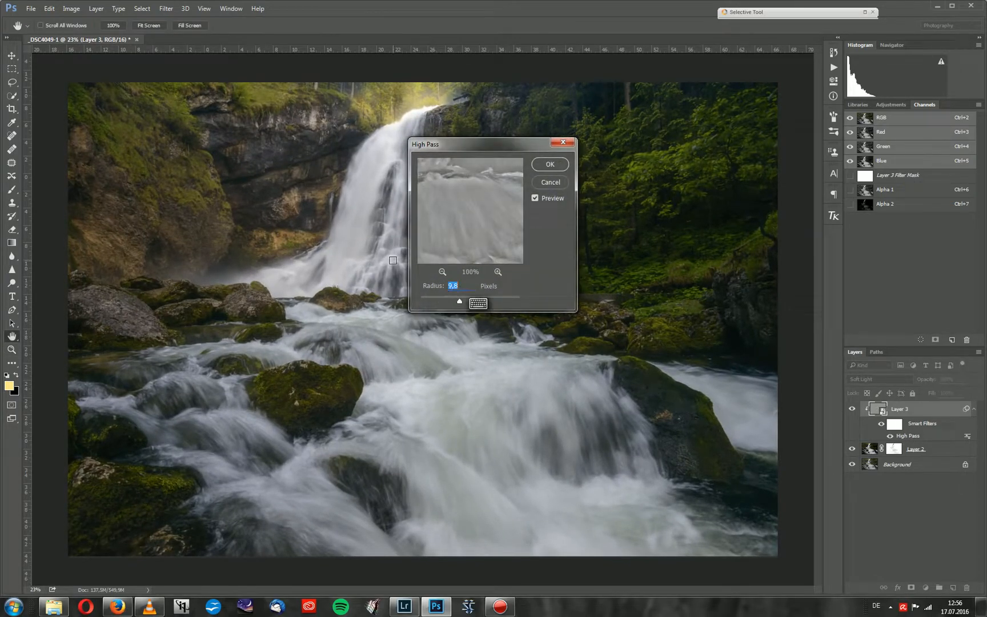
text(7)
click(556, 166)
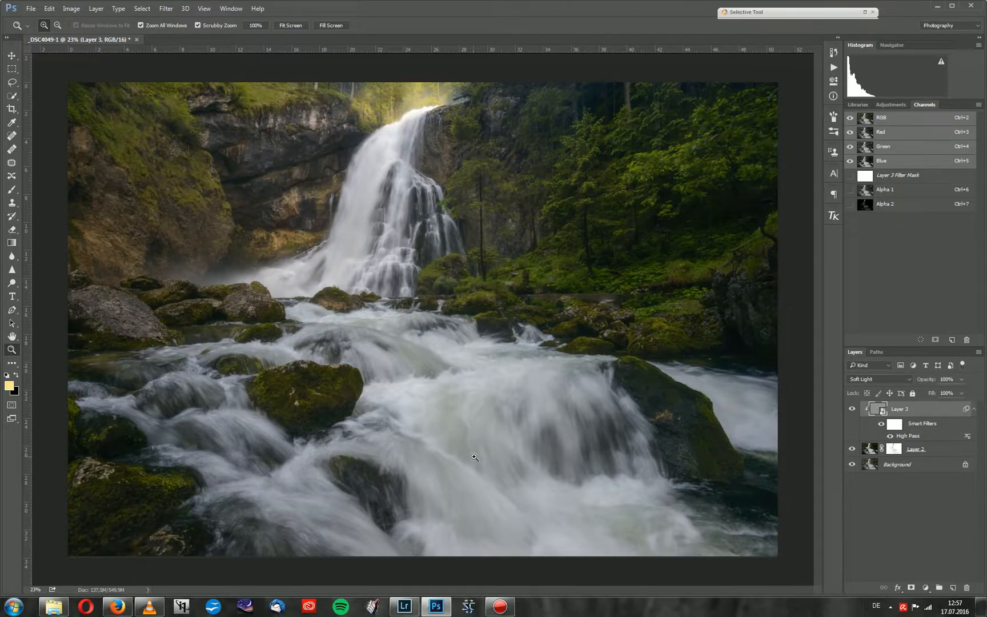
drag(403, 453, 485, 412)
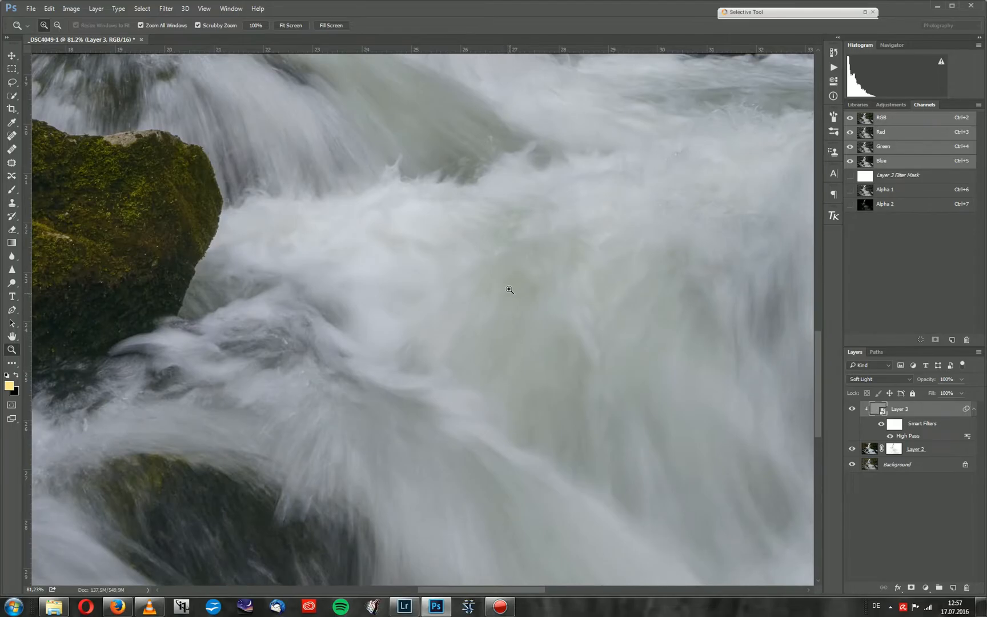
drag(496, 297, 461, 362)
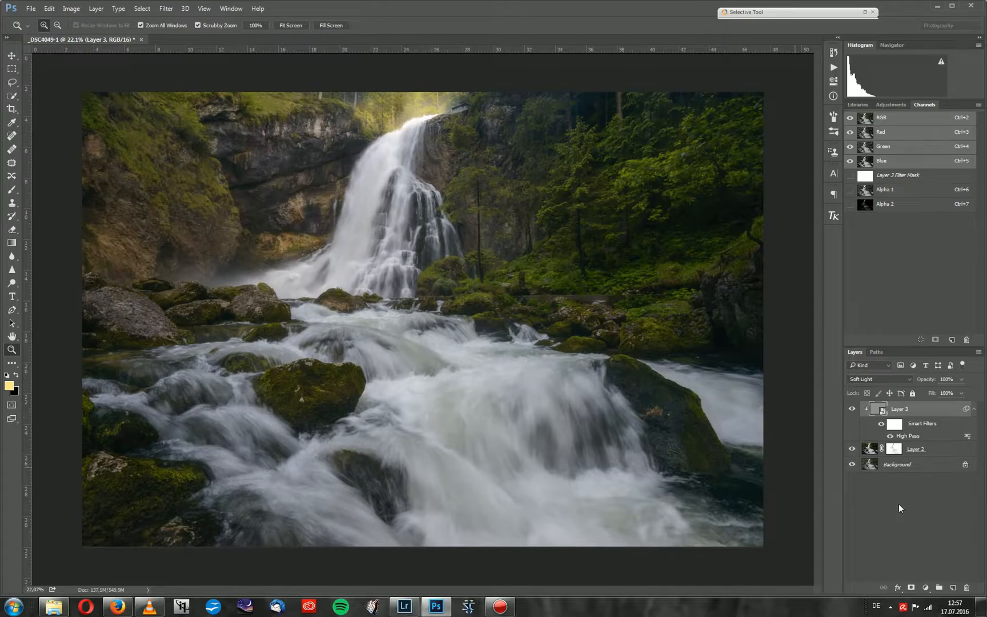
Load a selection of the brightest highlights from Alpha 1, save it as a new channel, and compare it with Alpha 2
click(893, 449)
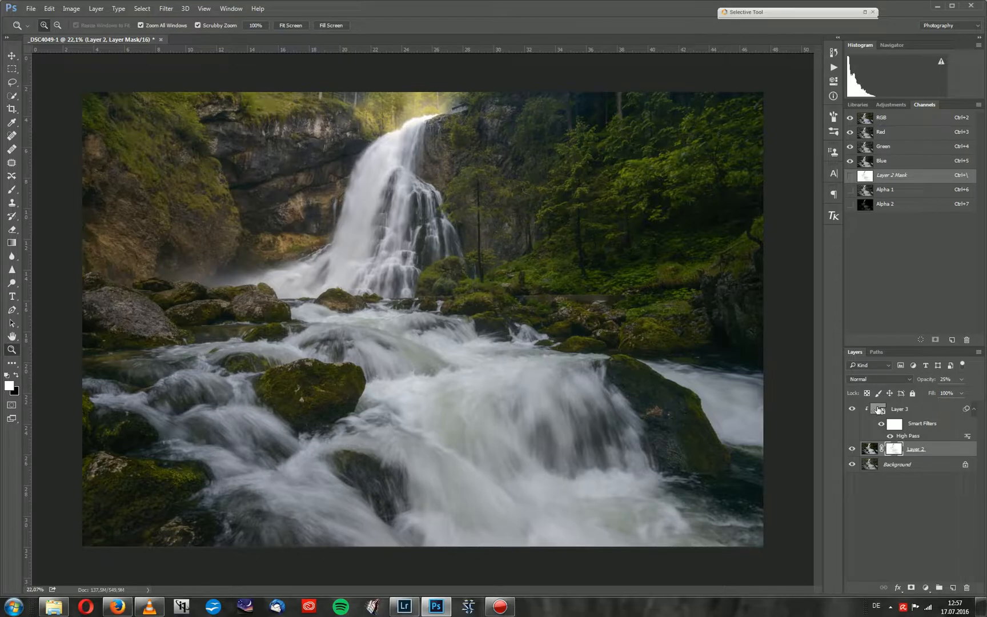
click(878, 409)
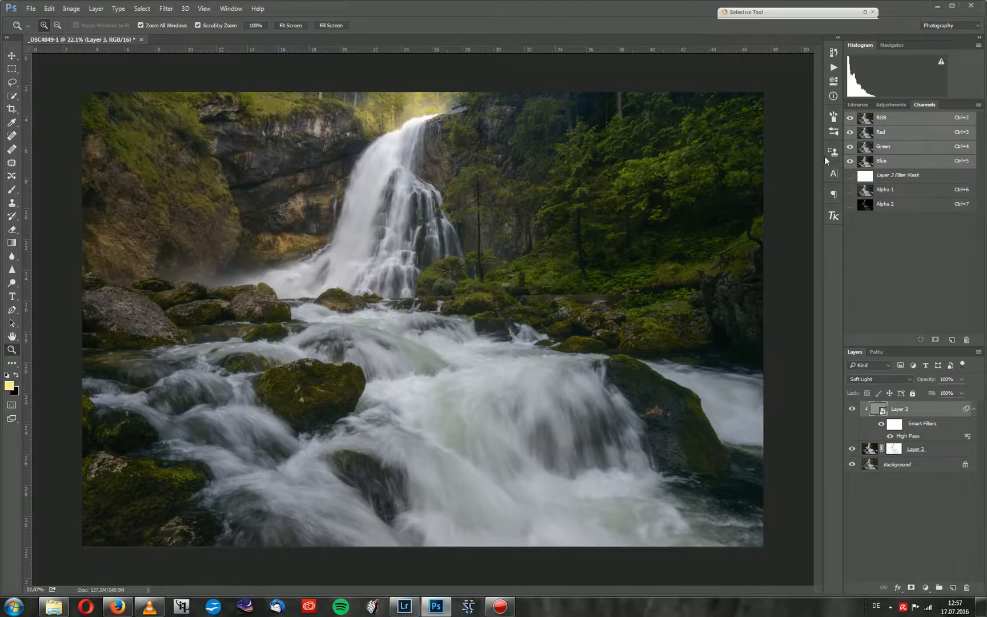
click(868, 193)
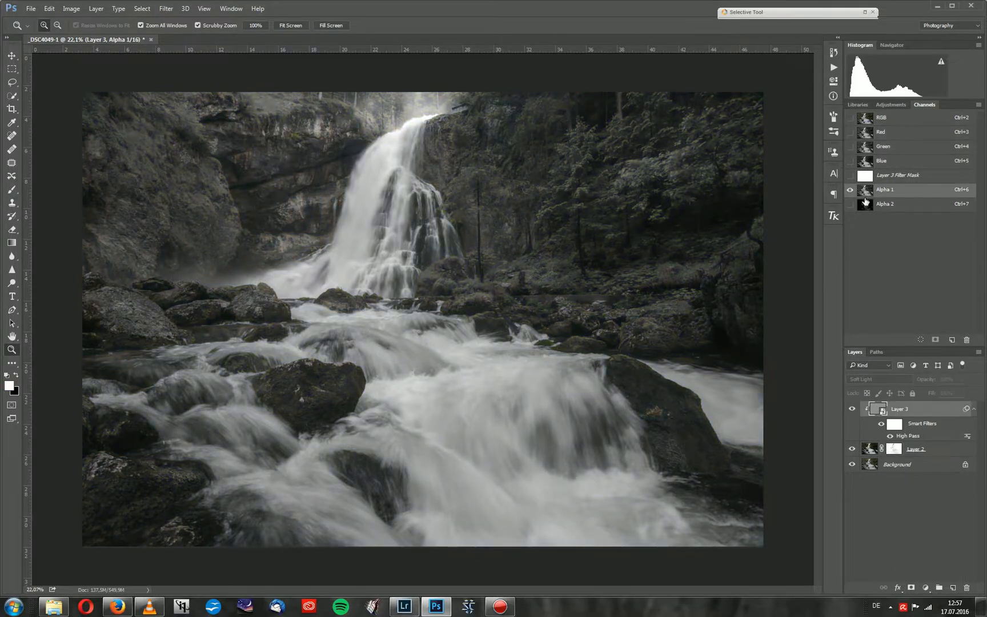
click(869, 207)
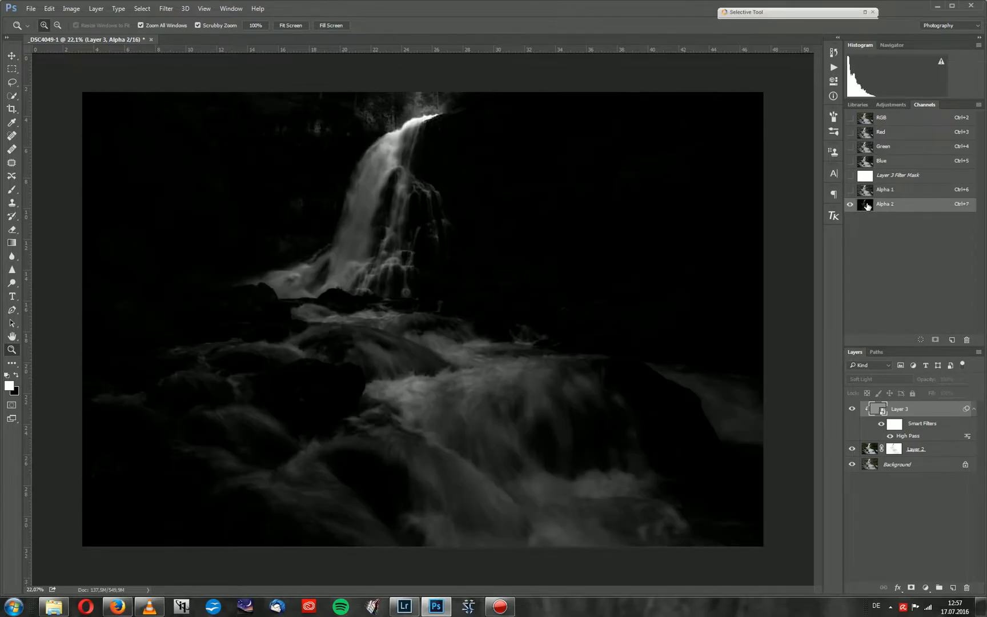
click(867, 193)
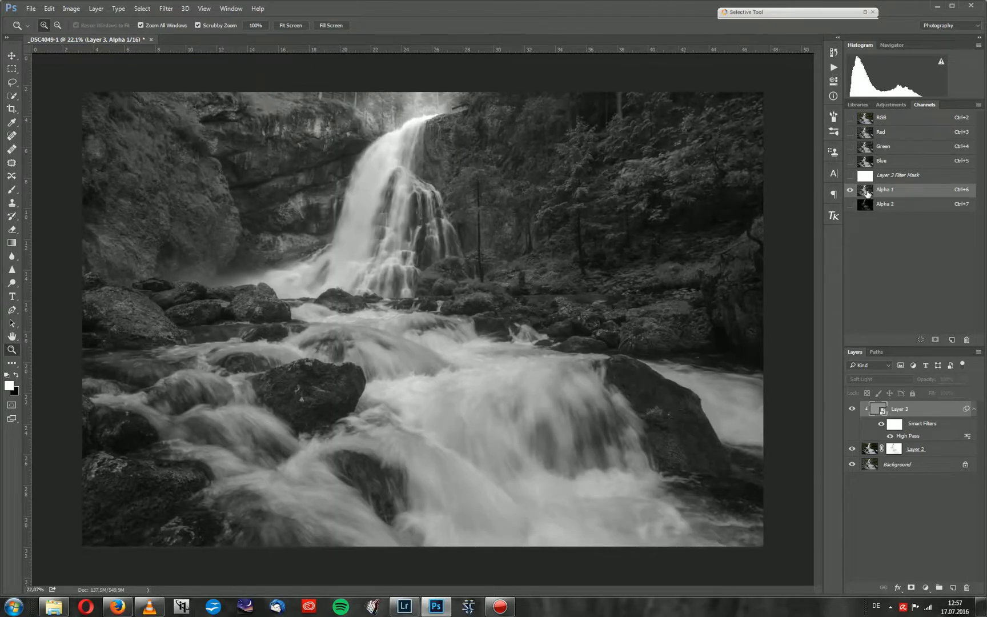
ctrl+click(868, 193)
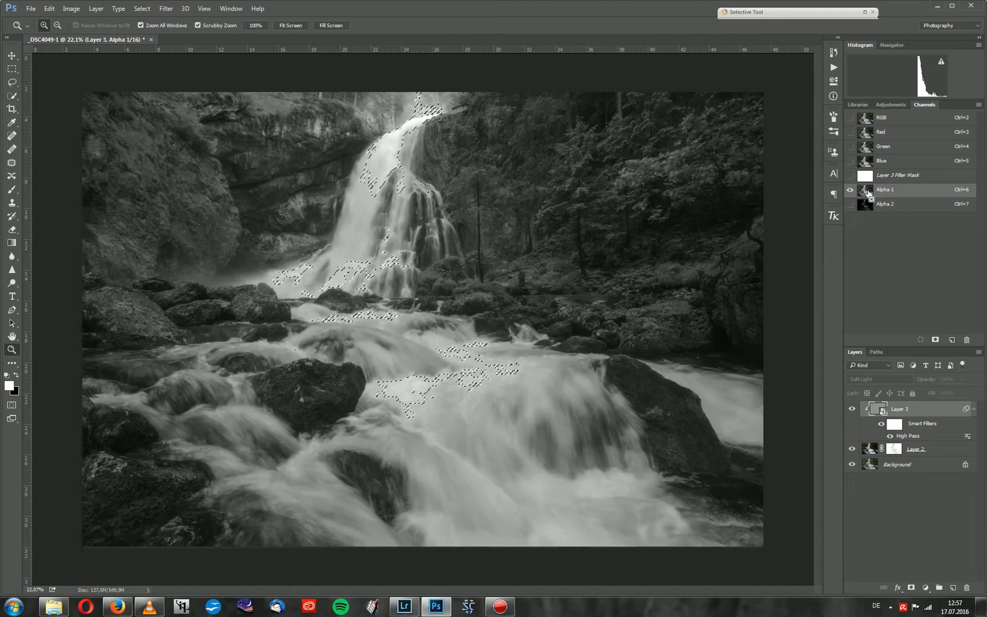
click(935, 340)
key(ctrl+d)
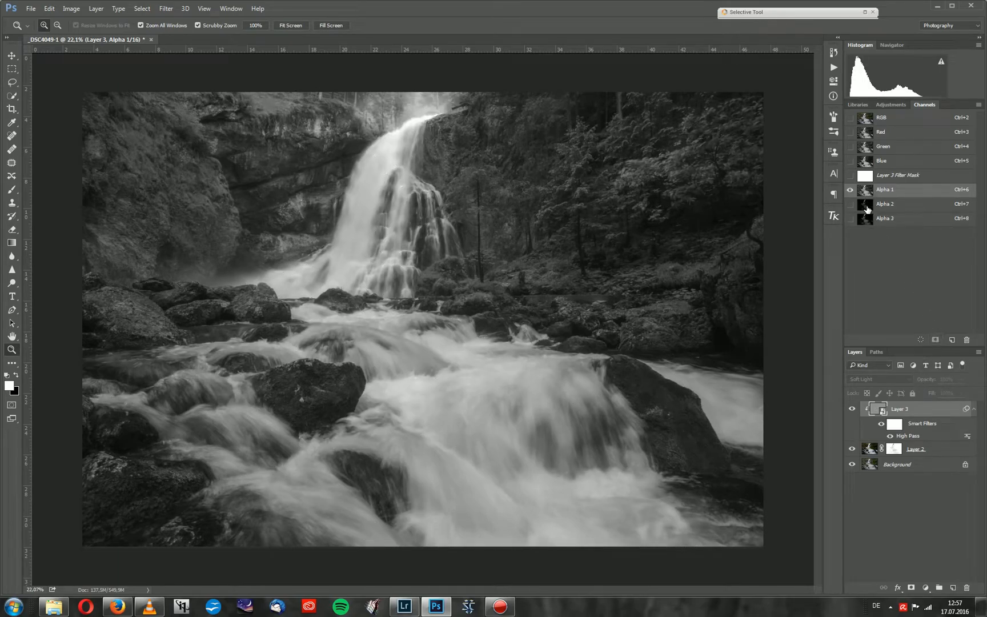
click(868, 204)
click(870, 217)
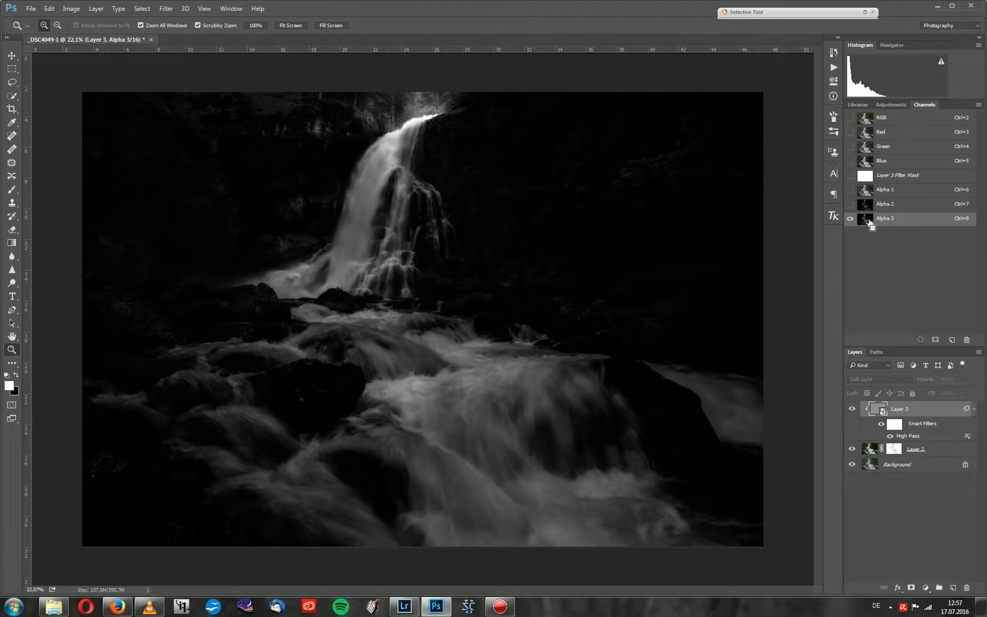
Load Alpha 3 as a selection, turn it into a layer mask on Layer 3, and invert the mask
ctrl+click(868, 222)
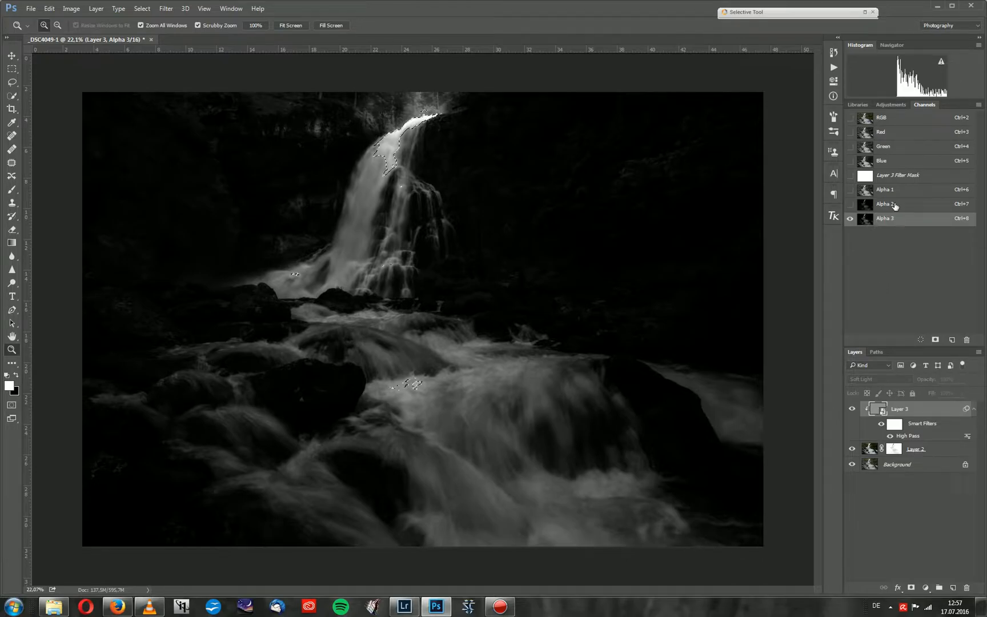
click(16, 376)
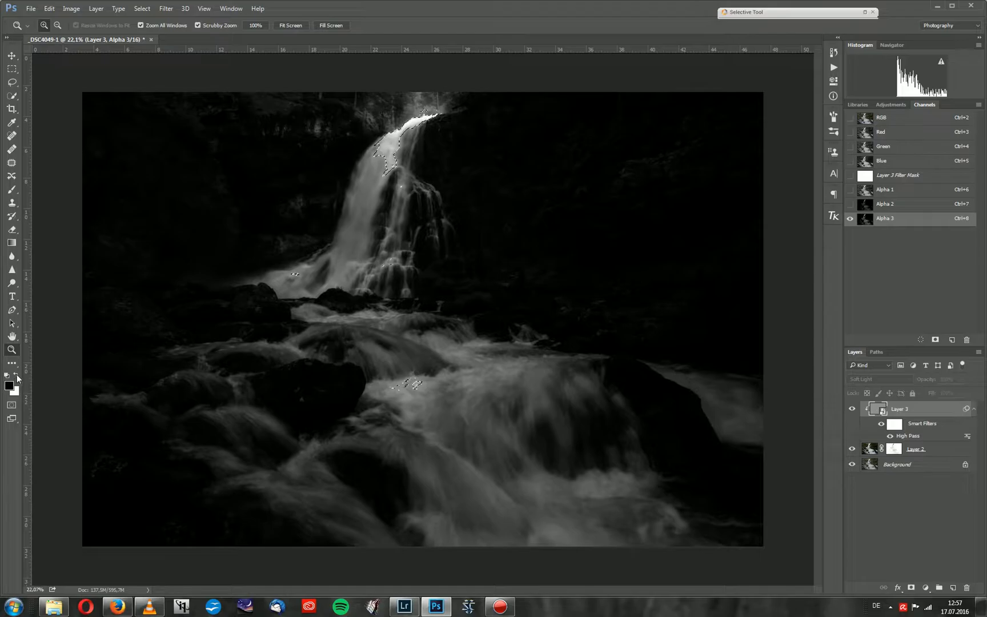
click(912, 589)
alt+click(903, 409)
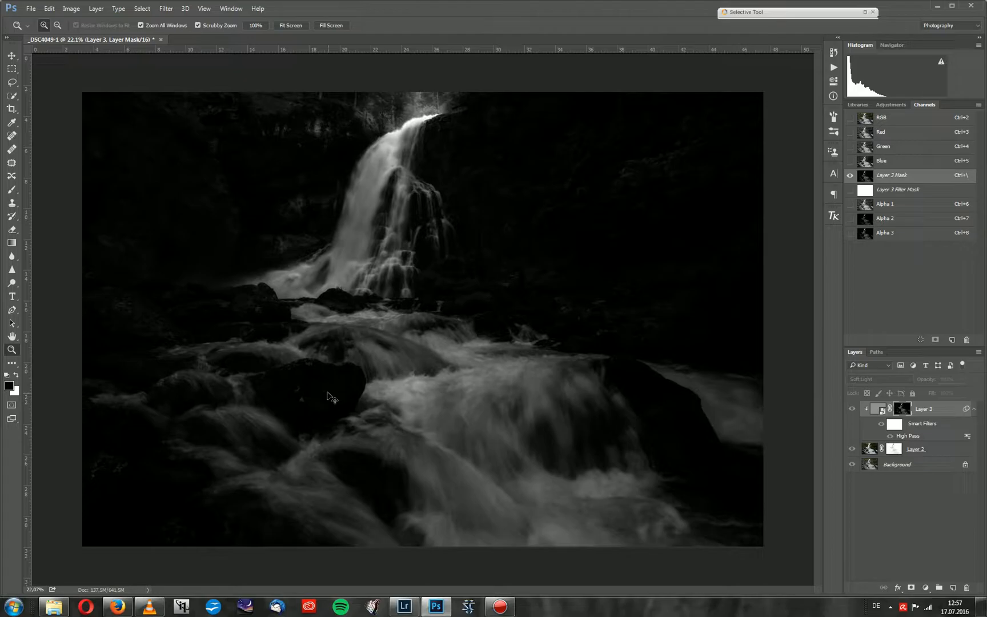
key(ctrl+i)
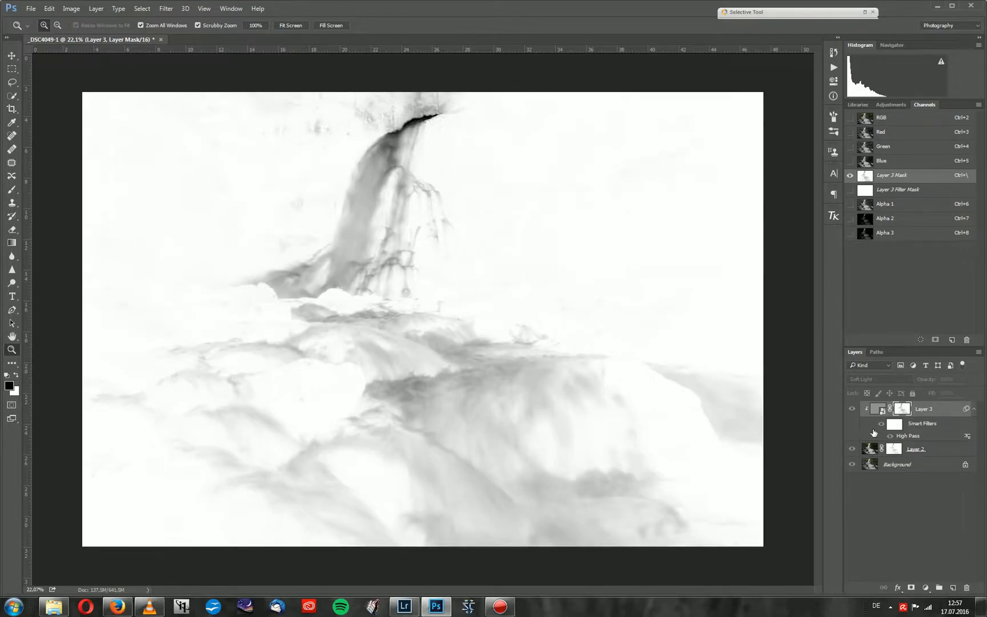
click(878, 409)
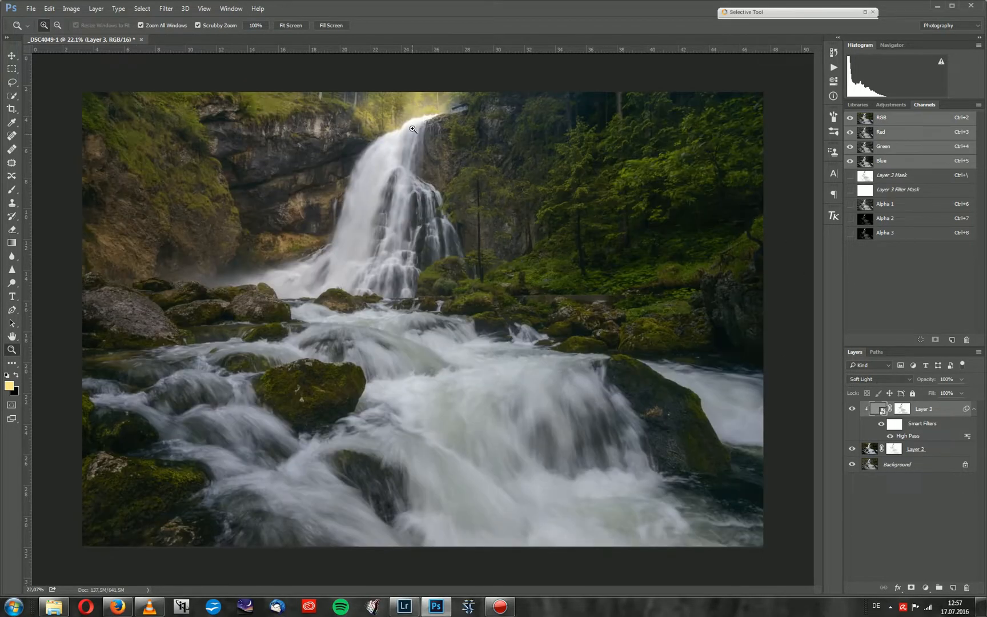
Paint the Layer 3 mask black over the glowing trees above the waterfall, using a soft 142-pixel brush at 100% opacity
drag(391, 104, 401, 249)
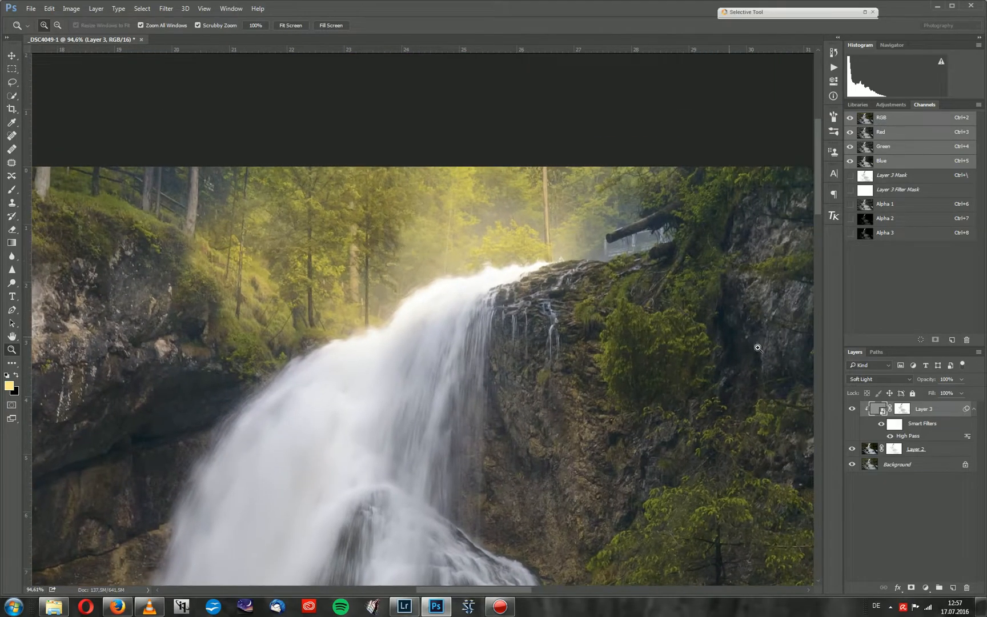
alt+click(903, 409)
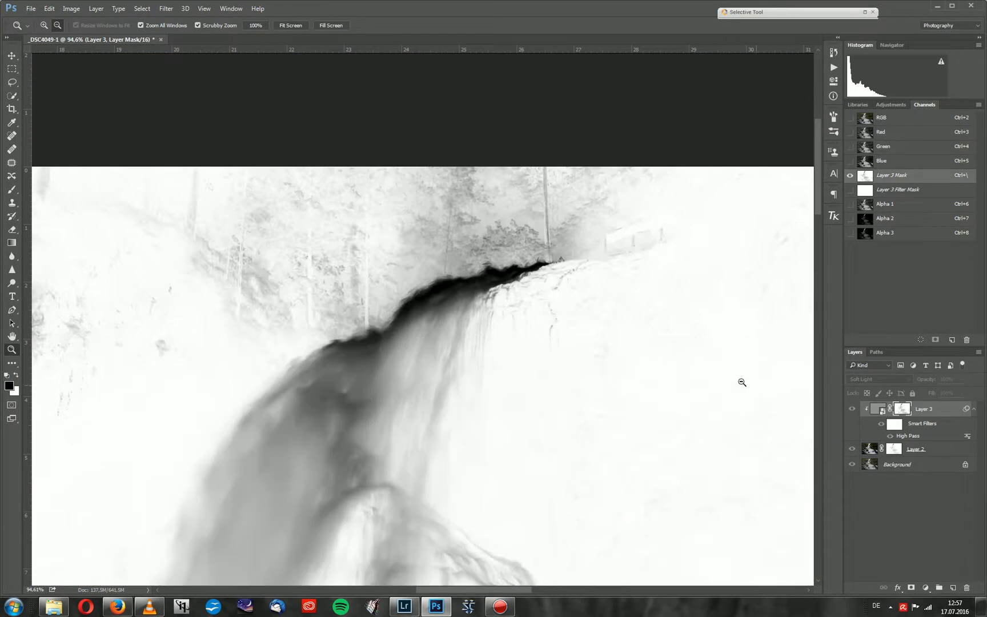
key(b)
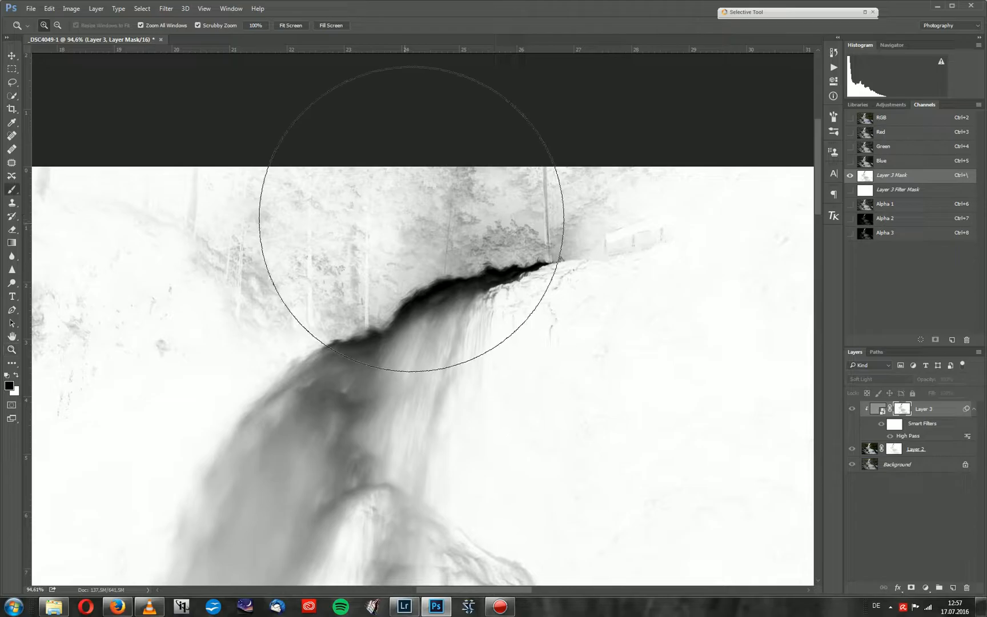
drag(429, 223, 290, 223)
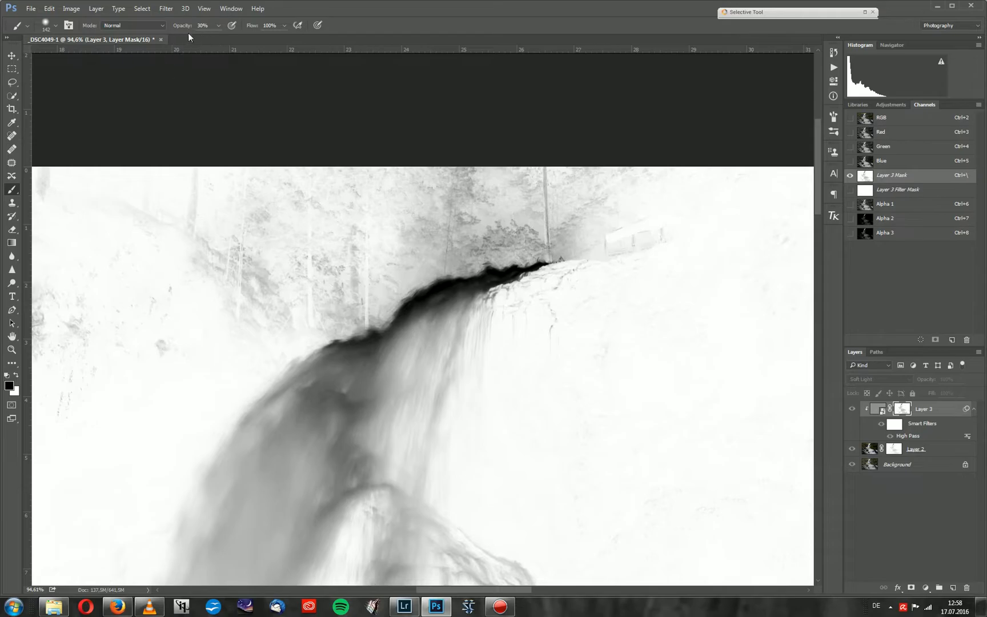
drag(179, 28, 232, 31)
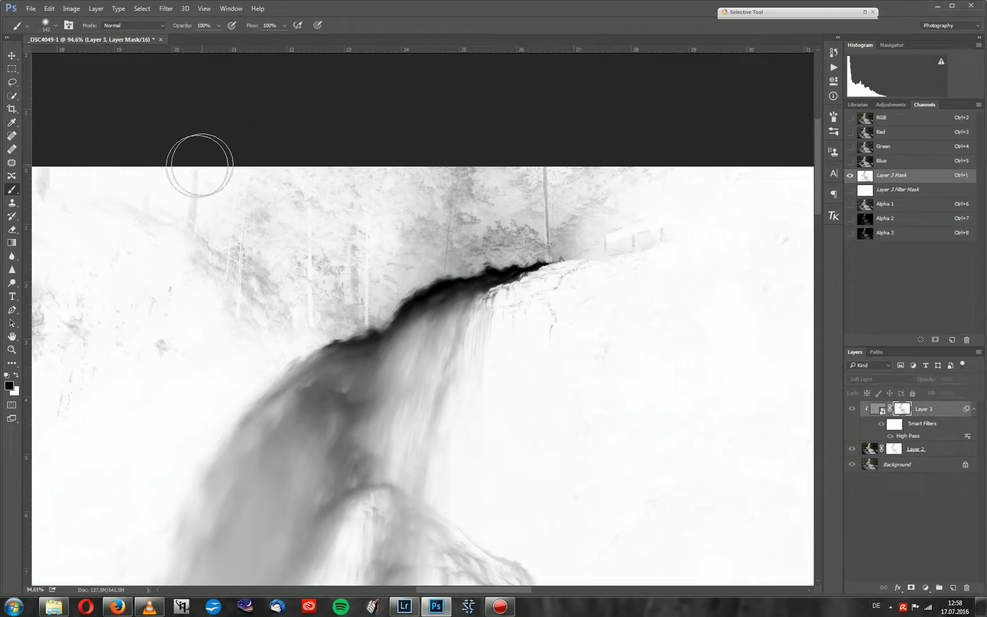
mouse_move(136, 165)
mouse_down()
mouse_move(211, 200)
mouse_move(288, 170)
mouse_move(278, 224)
mouse_move(294, 257)
mouse_move(364, 228)
mouse_move(330, 305)
mouse_move(223, 245)
mouse_move(190, 205)
mouse_move(271, 288)
mouse_move(315, 312)
mouse_move(401, 271)
mouse_move(392, 287)
mouse_move(374, 273)
mouse_move(384, 287)
mouse_move(362, 306)
mouse_move(327, 266)
mouse_move(334, 164)
mouse_move(384, 178)
mouse_move(402, 213)
mouse_move(516, 162)
mouse_move(495, 213)
mouse_move(526, 225)
mouse_move(635, 187)
mouse_move(677, 209)
mouse_move(438, 239)
mouse_move(472, 248)
mouse_move(701, 213)
mouse_up()
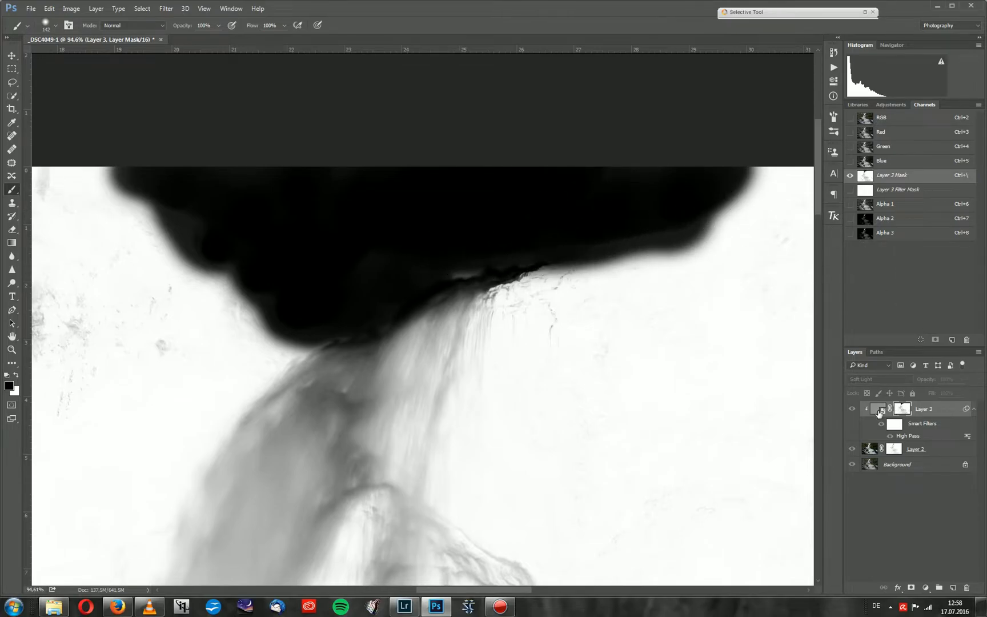
click(873, 413)
key(z)
drag(470, 255, 458, 322)
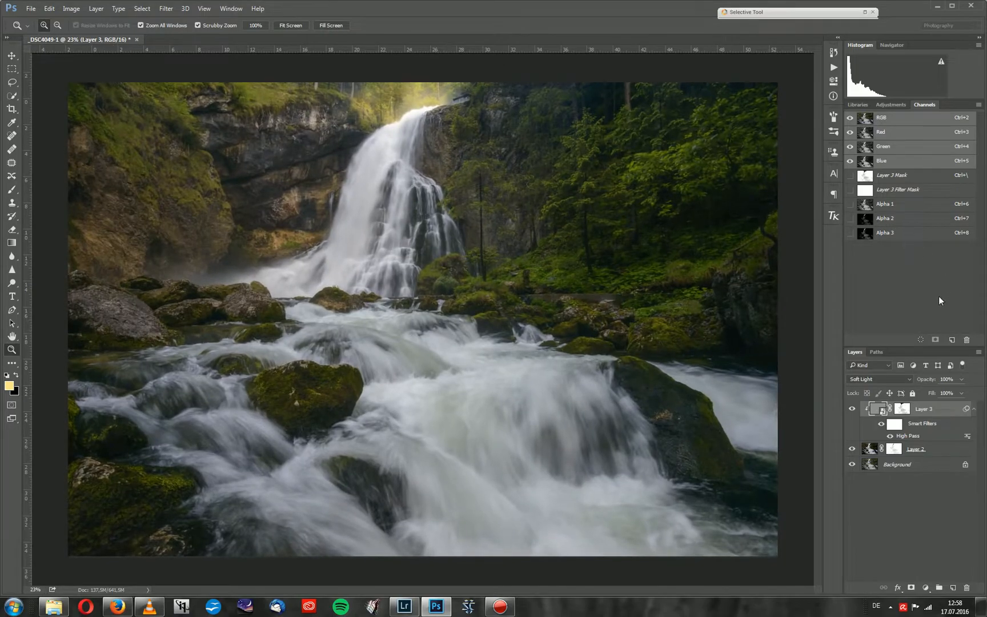
Group Layer 3 with Layer 2 and name the group Orton 1
click(926, 455)
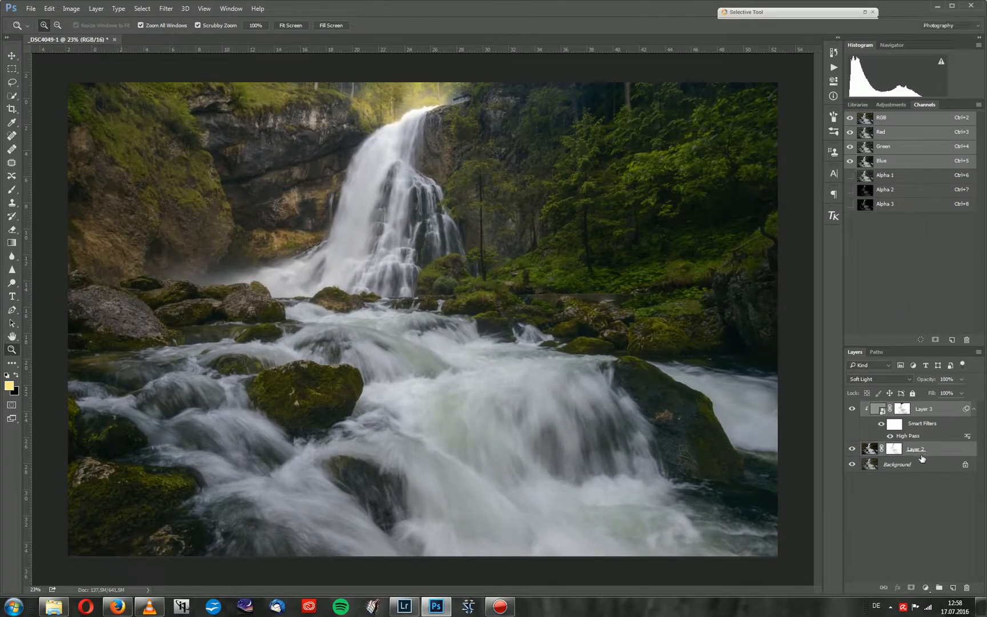
key(ctrl+g)
double_click(900, 407)
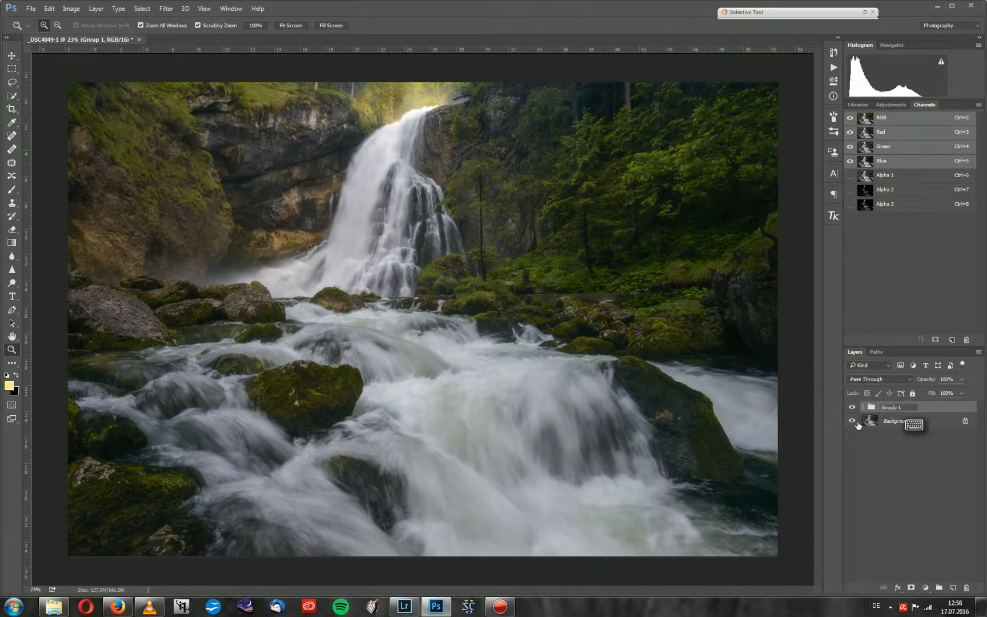
text(Ort)
key(Return)
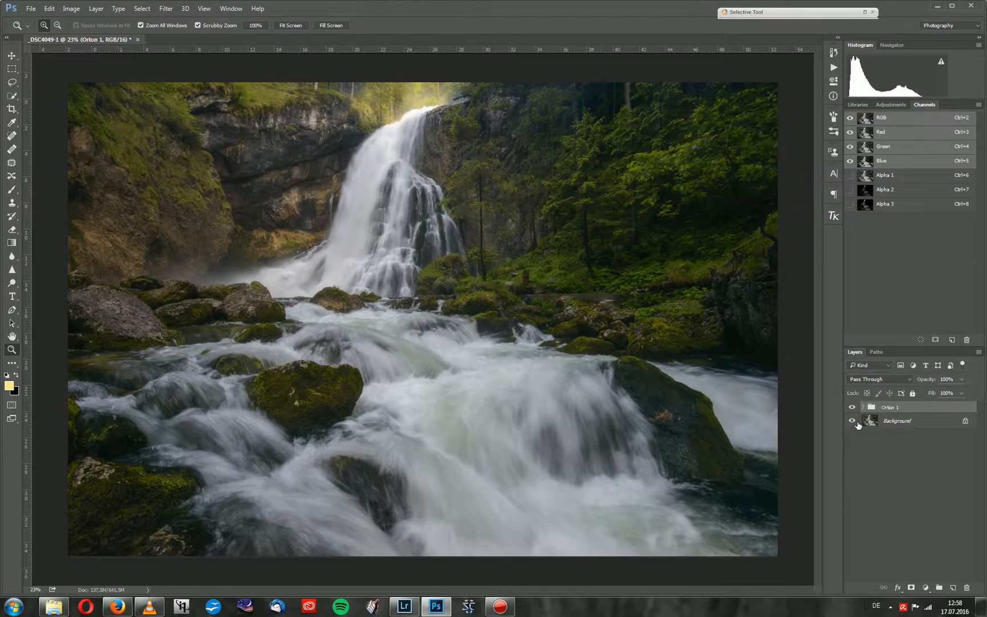
Delete the Alpha 3, Alpha 2 and Alpha 1 channels
click(867, 204)
click(967, 339)
key(Return)
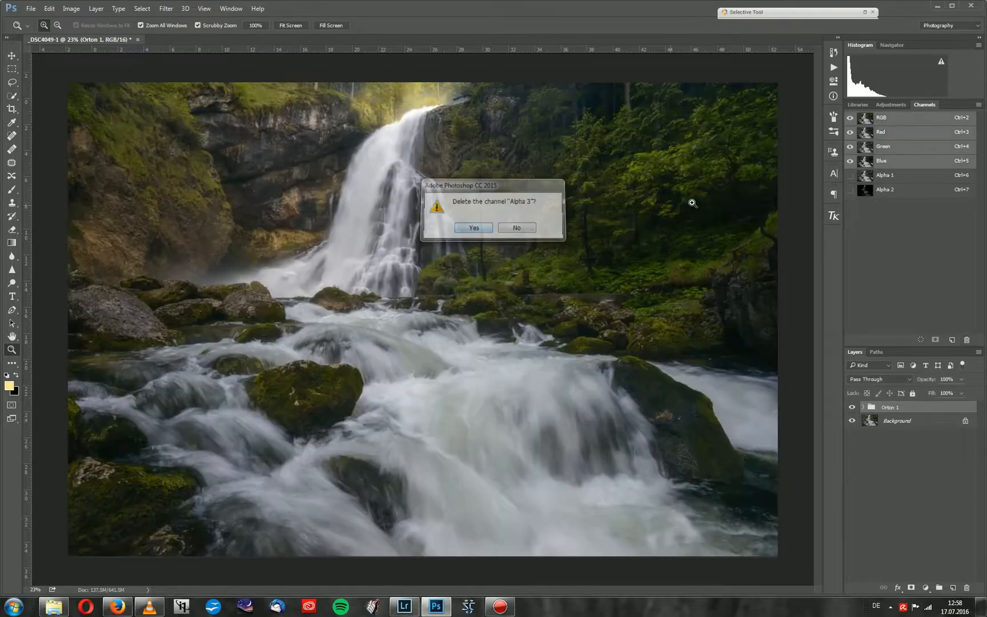
click(866, 192)
click(967, 339)
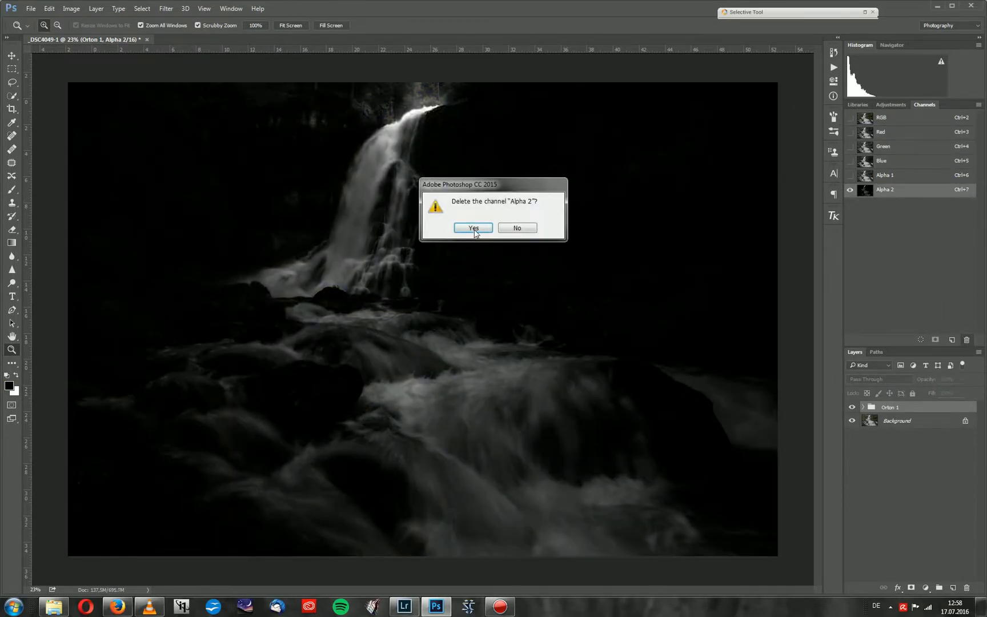
click(474, 228)
click(967, 340)
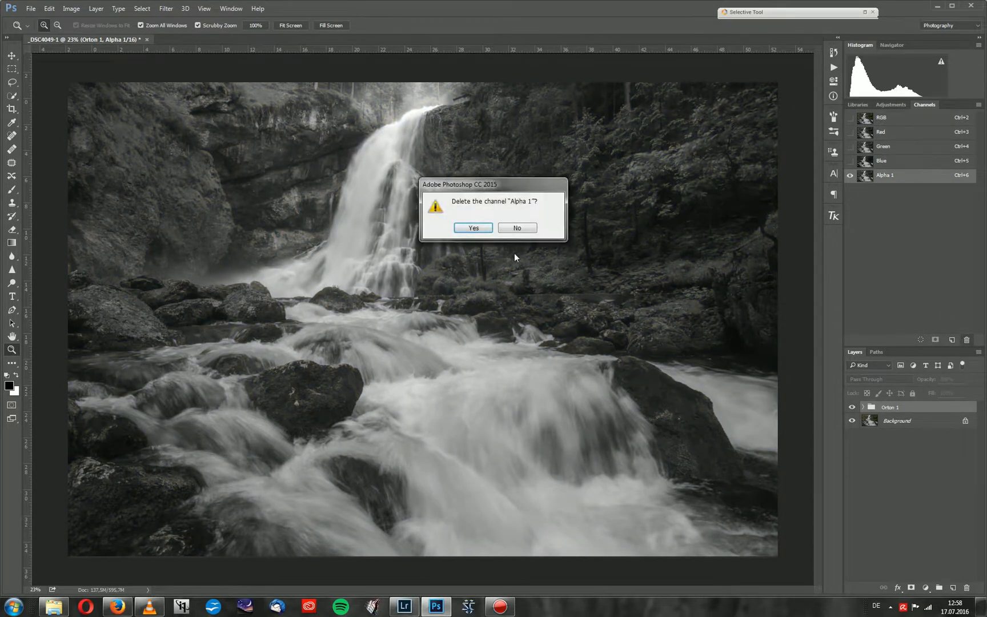
click(480, 229)
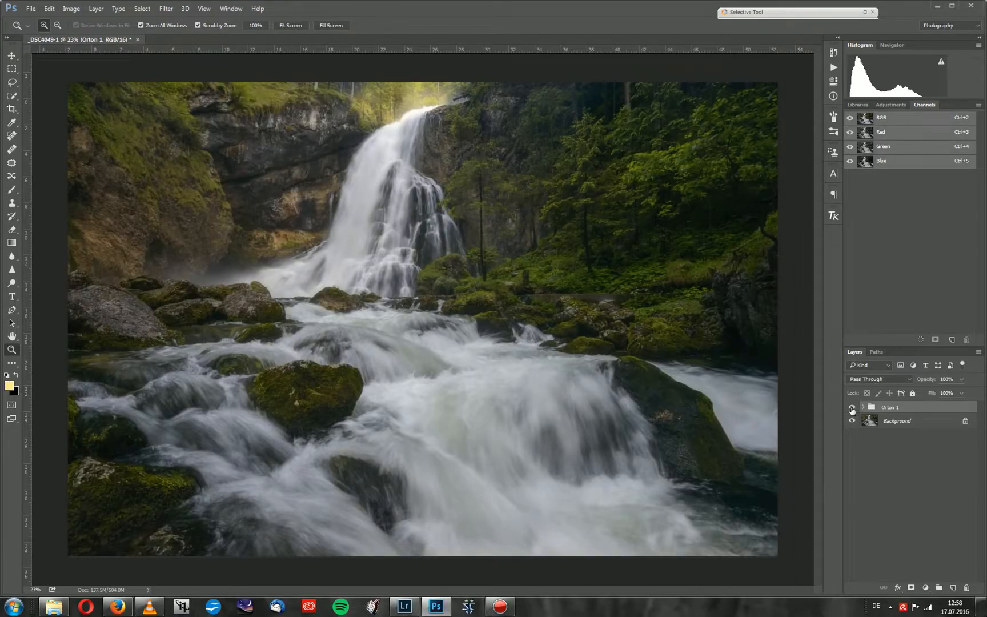
Duplicate the Background layer beneath the Orton 1 group and apply a 27-pixel Gaussian Blur to the copy
click(886, 423)
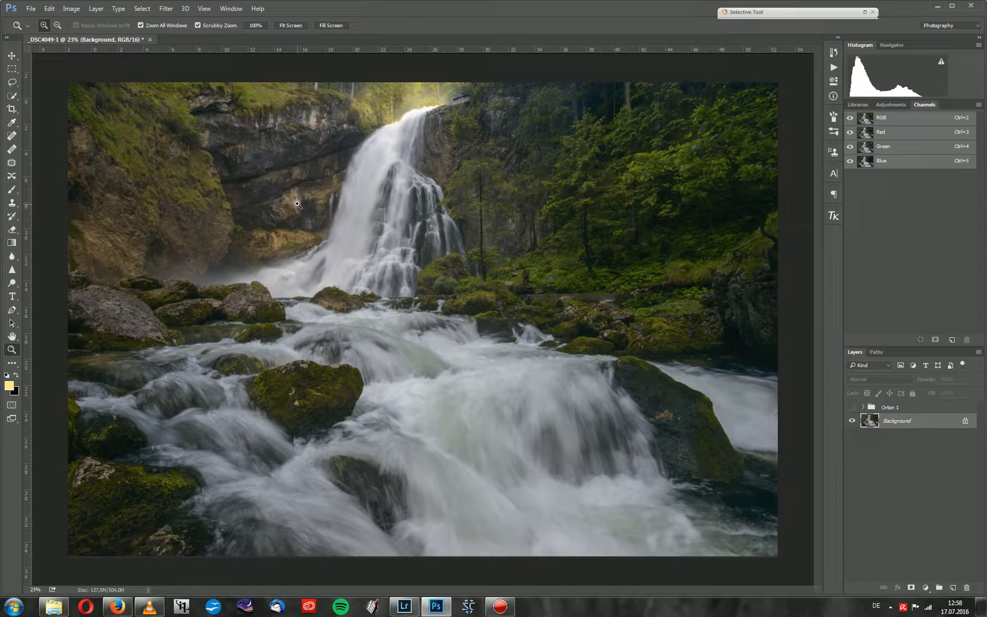
key(ctrl+j)
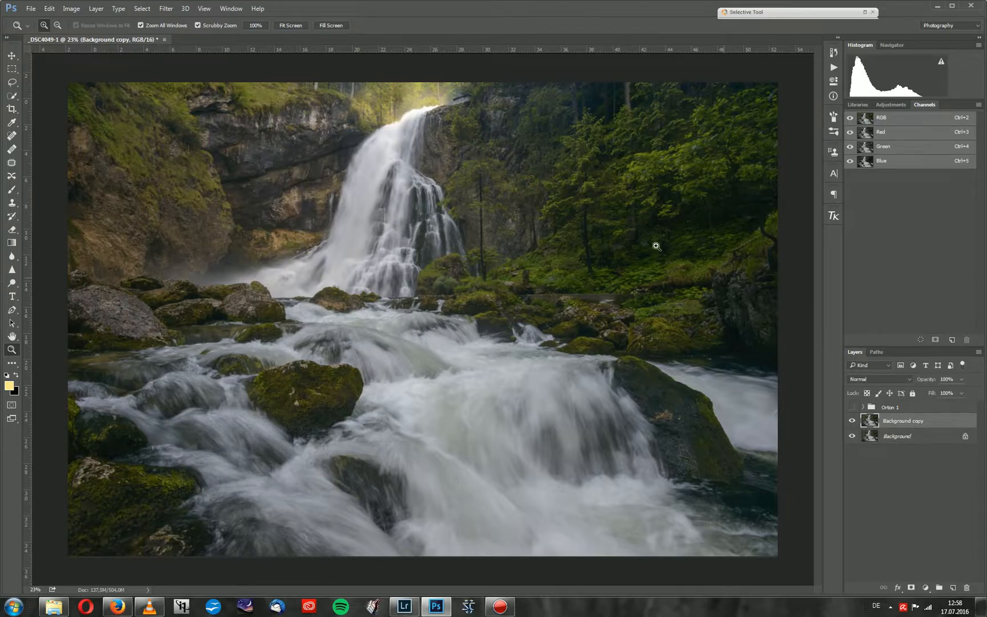
click(165, 8)
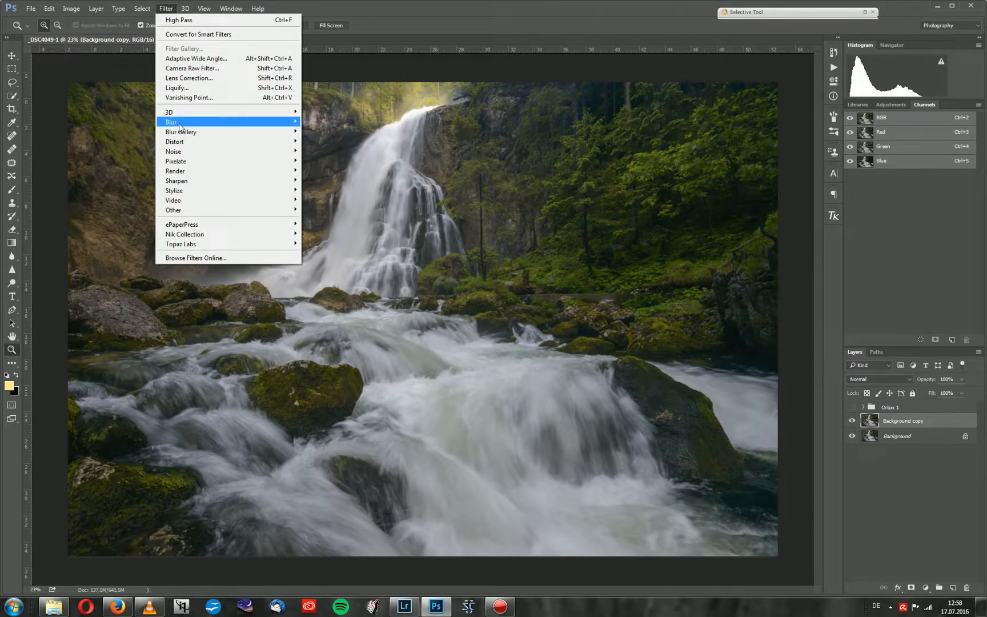
mouse_move(181, 122)
click(128, 160)
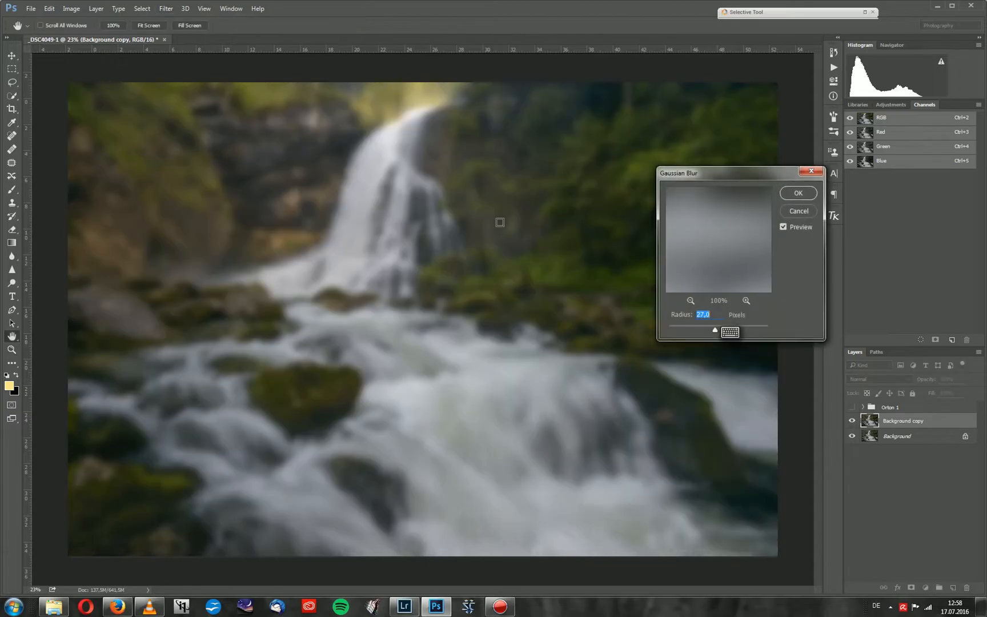
click(781, 196)
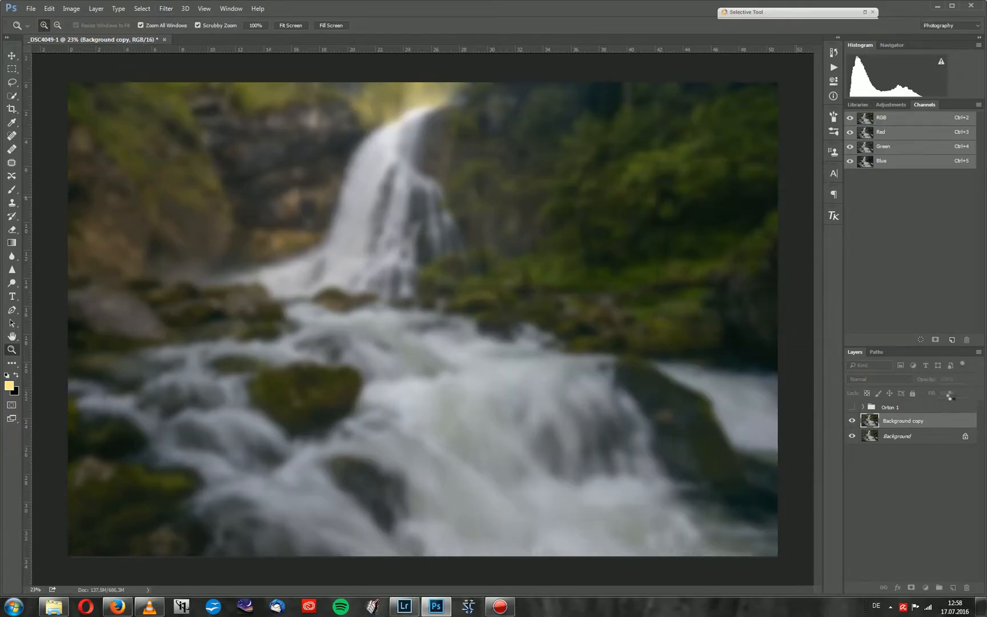
Set the Background copy layer's opacity to 25% and clip a new Levels adjustment layer to it
text(25)
key(Return)
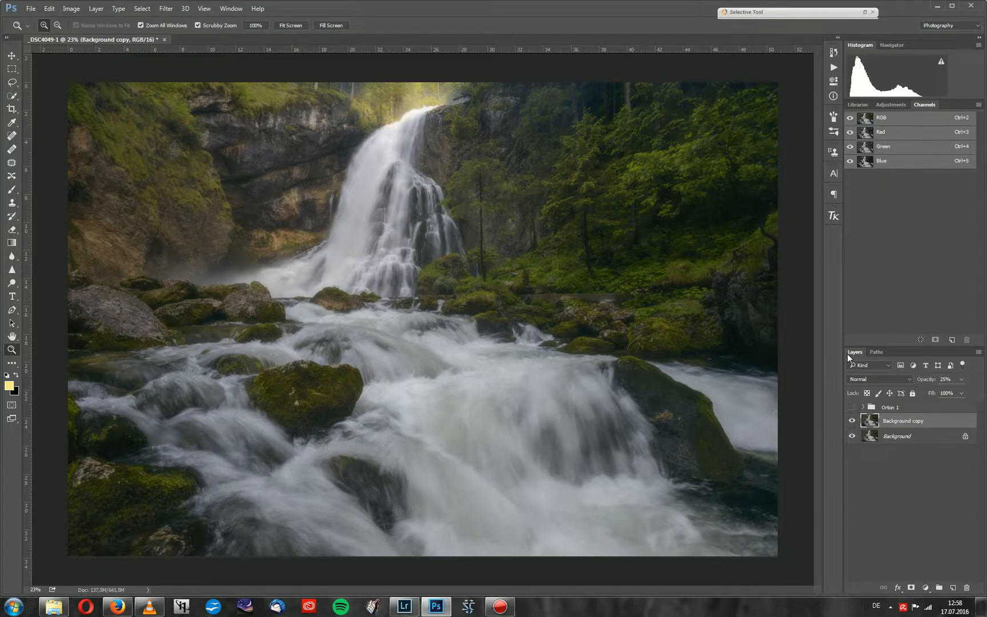
click(925, 587)
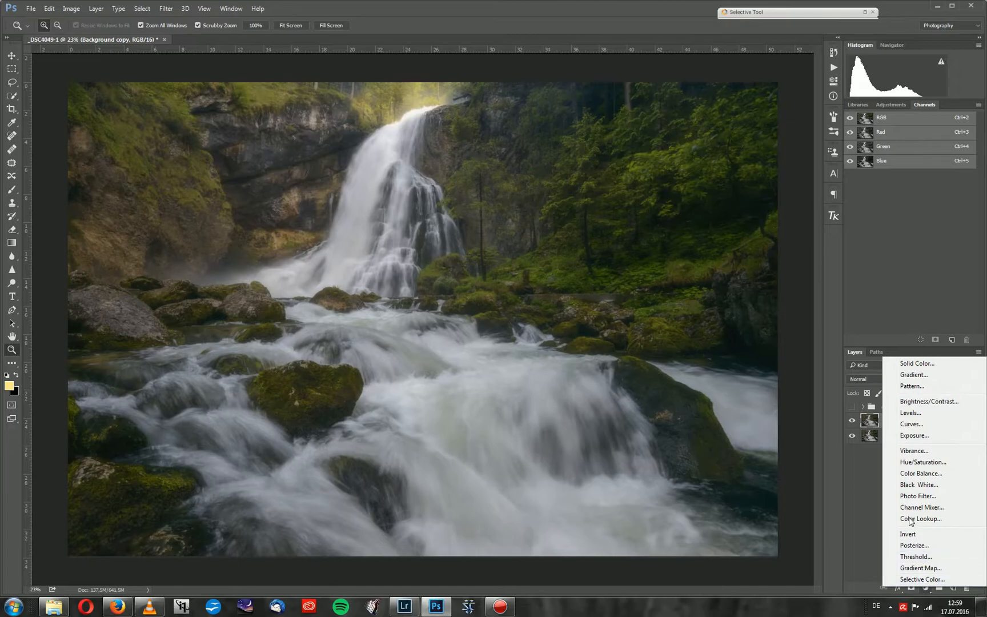
click(911, 413)
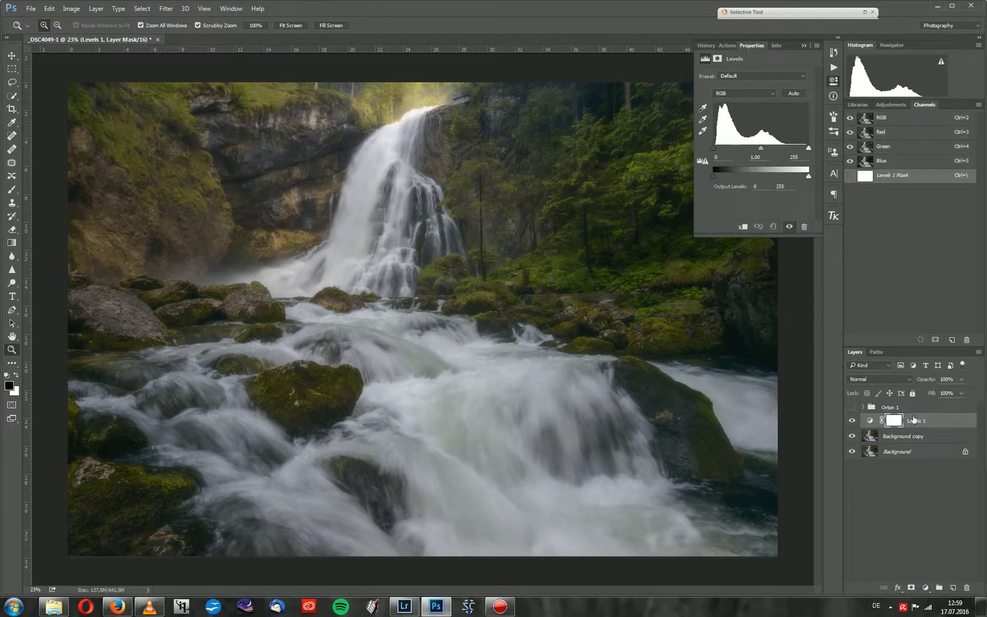
right_click(916, 423)
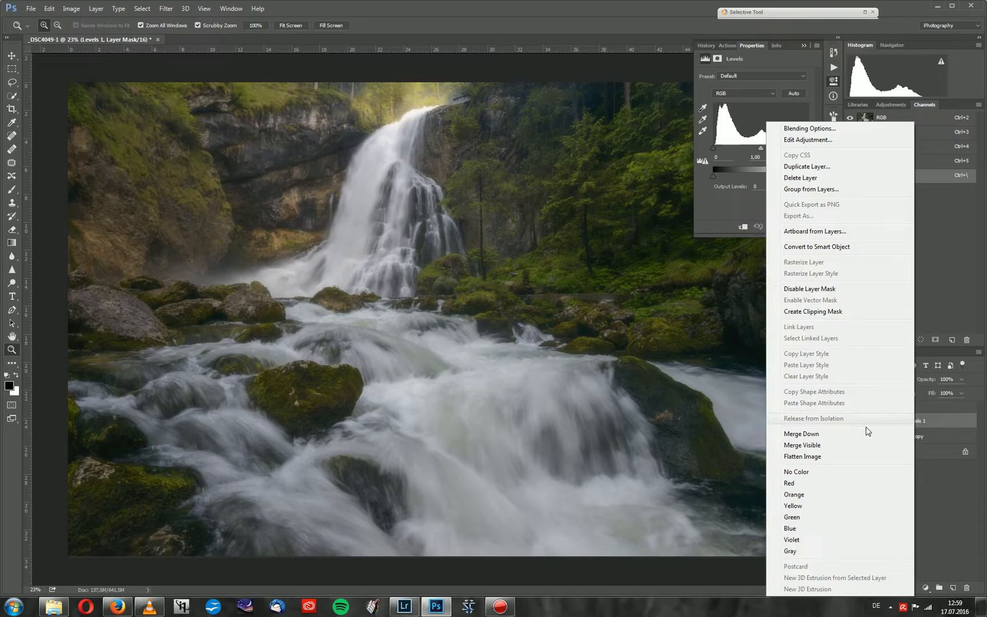
click(809, 311)
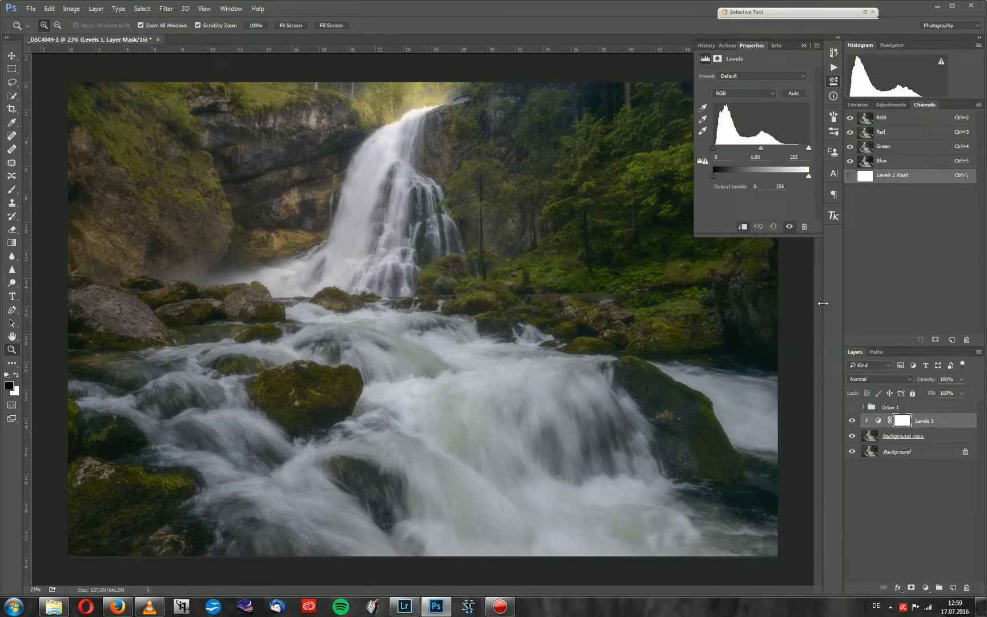
Set the clipped Levels adjustment's input black point to 16 and white point to 210
mouse_move(715, 148)
mouse_down()
mouse_move(743, 146)
mouse_move(717, 151)
mouse_up()
drag(809, 148, 789, 148)
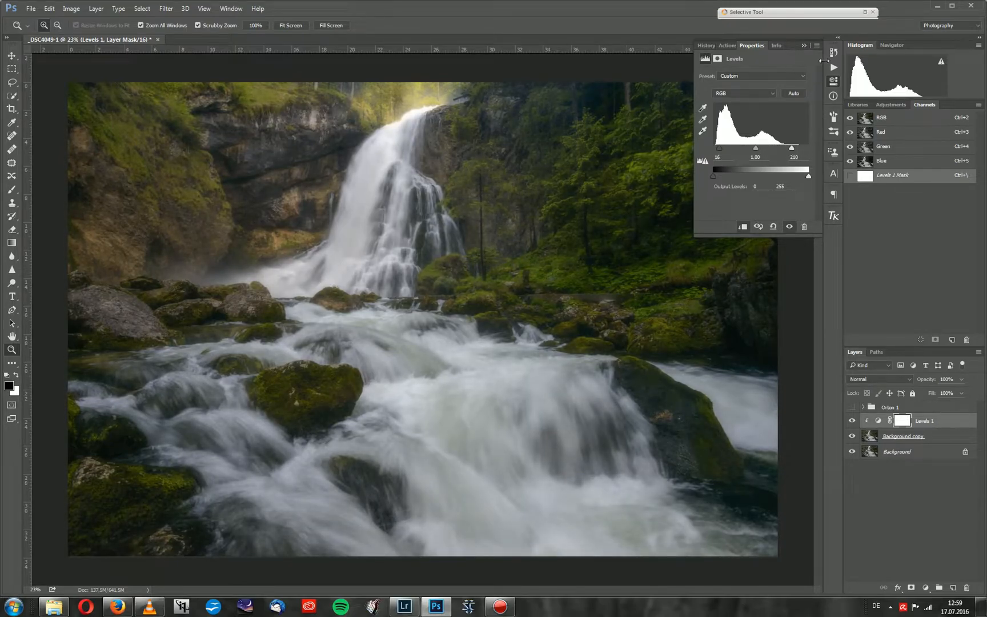
click(805, 46)
drag(408, 323, 406, 325)
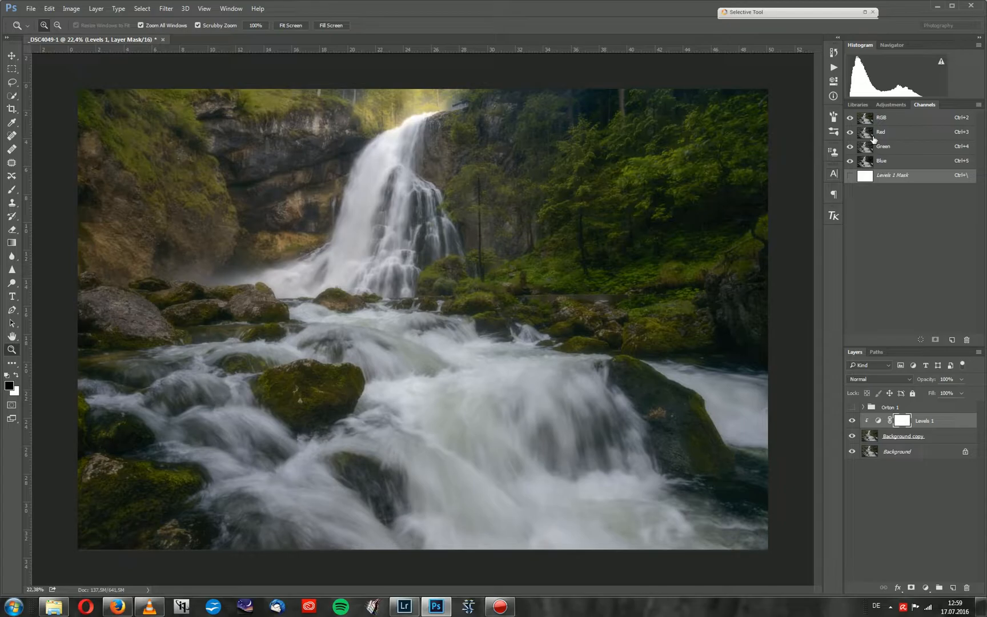
Load the RGB channel's luminosity as a selection, save it as a new alpha channel, and deselect
ctrl+click(866, 118)
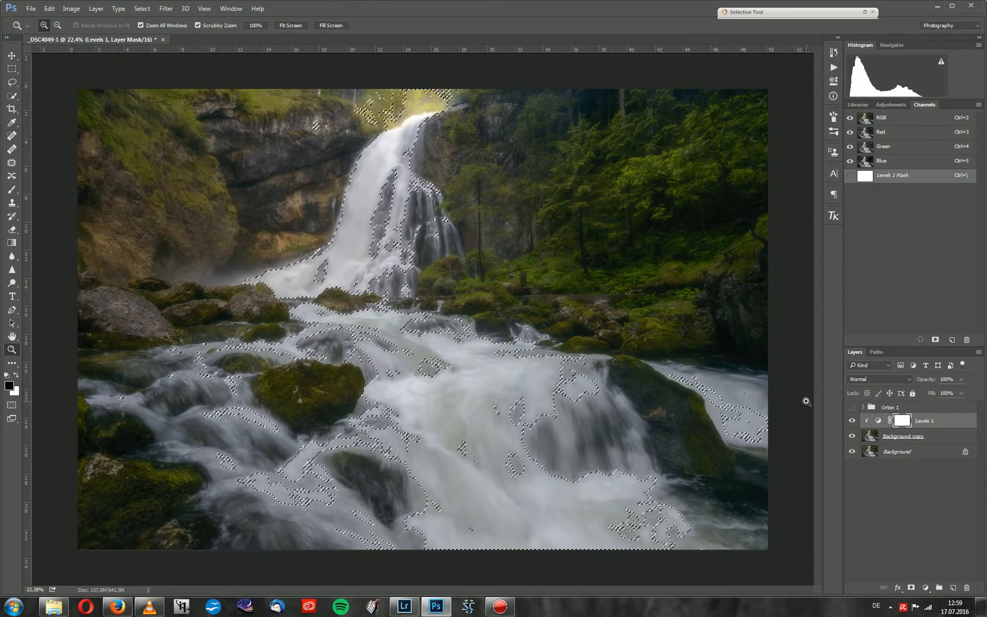
click(935, 339)
key(ctrl+d)
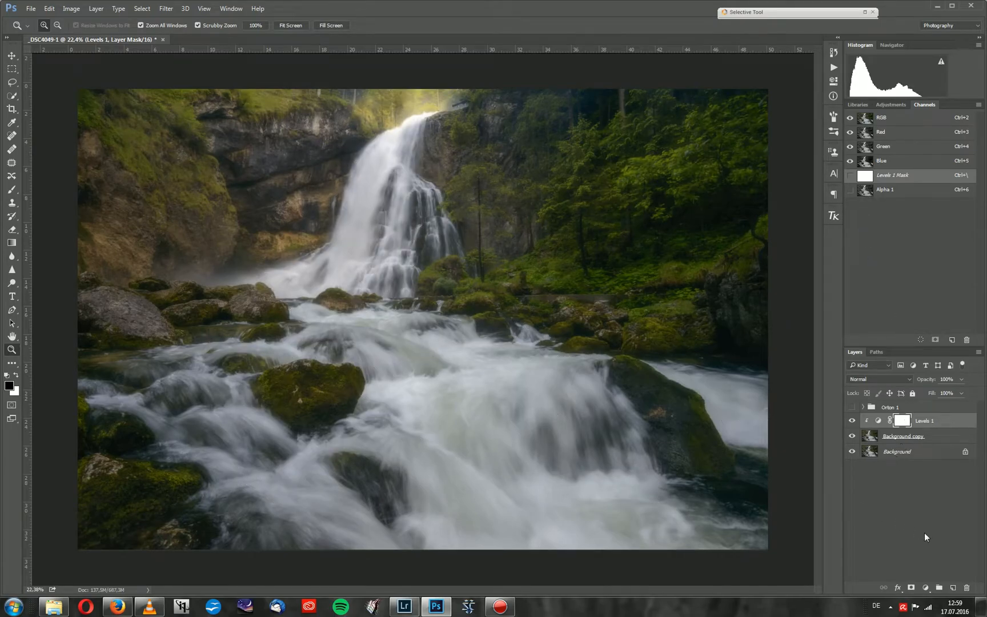
click(925, 588)
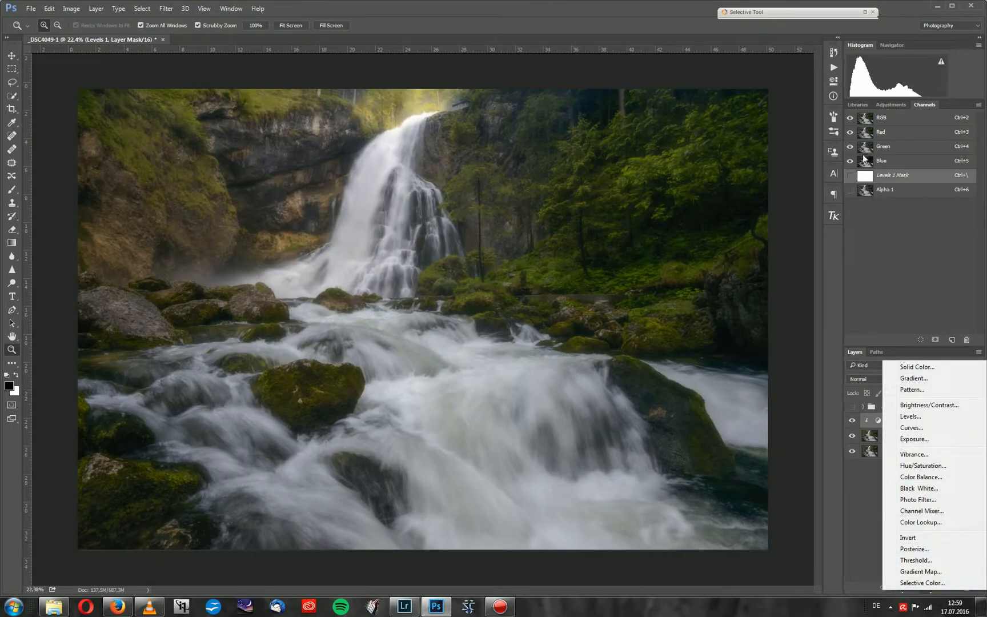
click(920, 417)
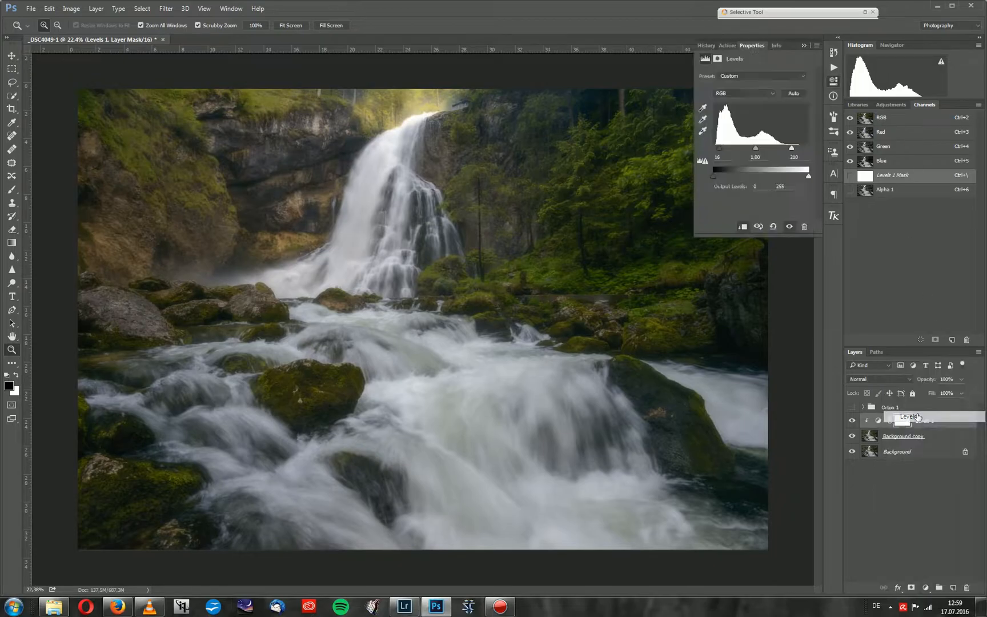
drag(761, 148, 741, 149)
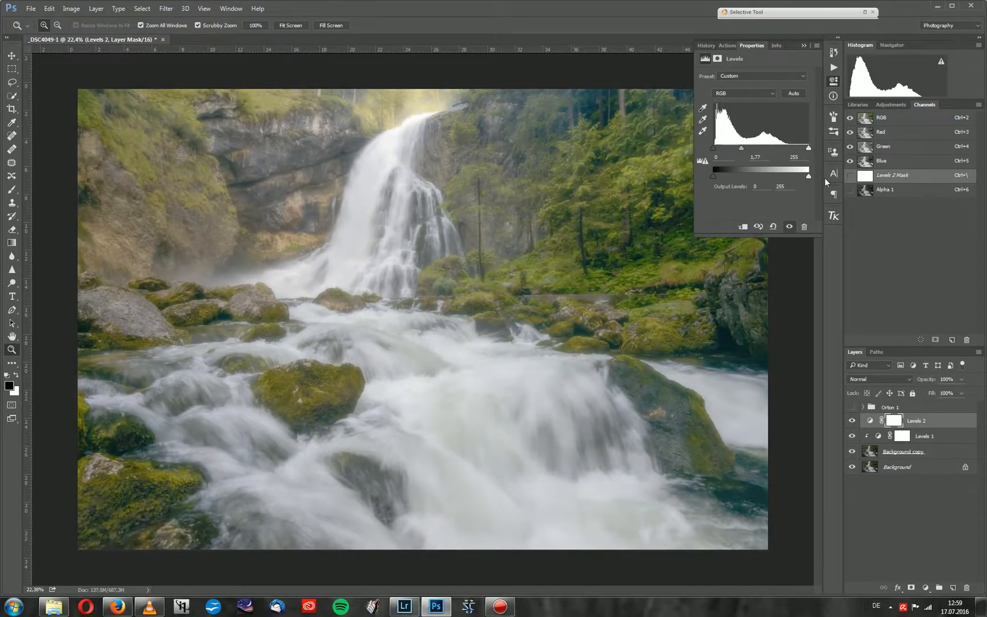
drag(743, 149, 745, 149)
click(873, 192)
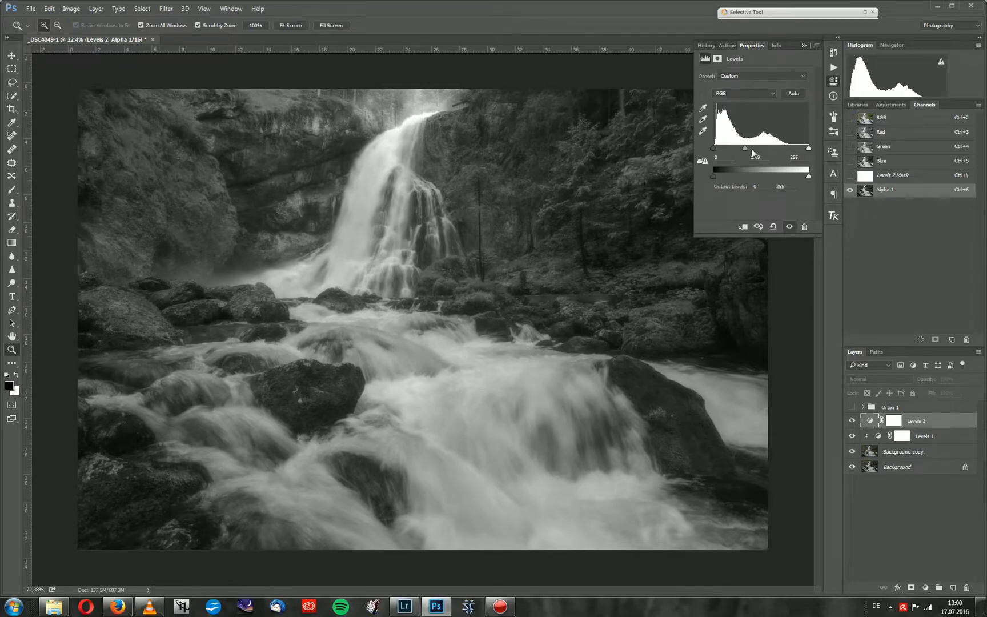
drag(745, 148, 756, 148)
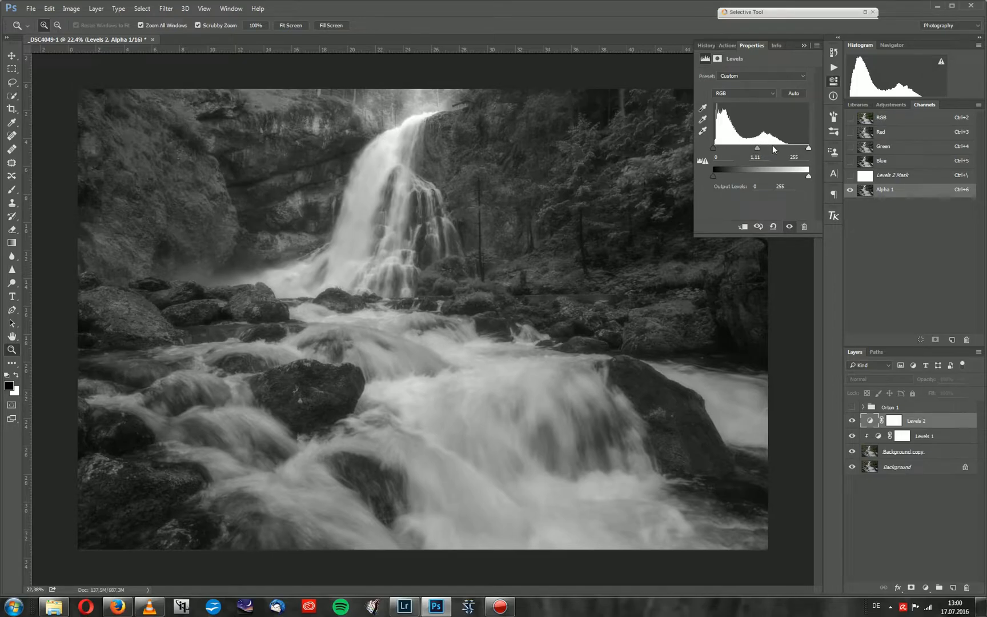
click(802, 46)
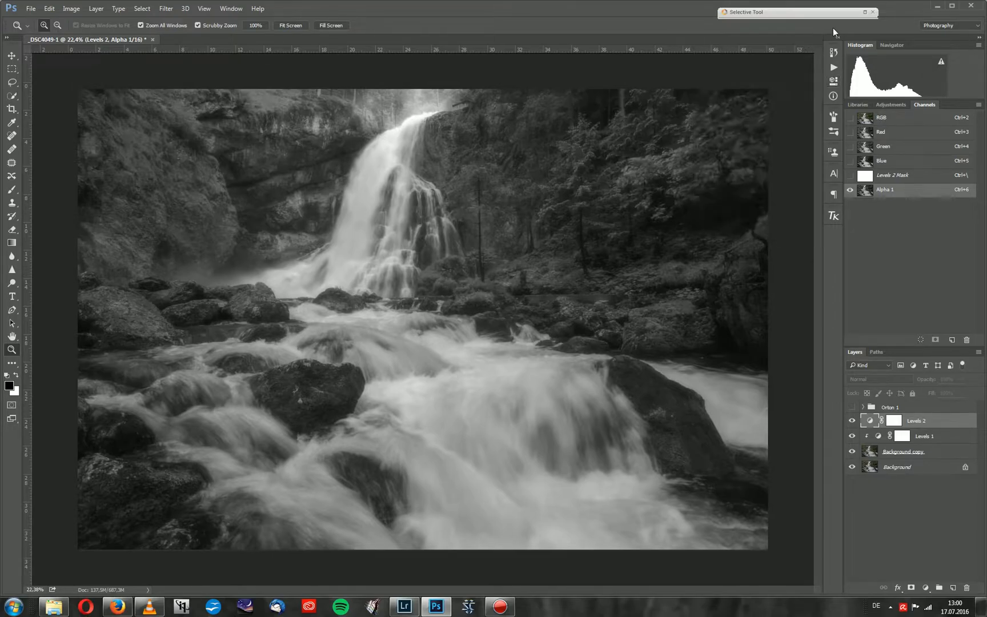
key(ctrl+alt+z)
Load Alpha 1 as a selection intersected with itself and save the result as another alpha channel
click(861, 193)
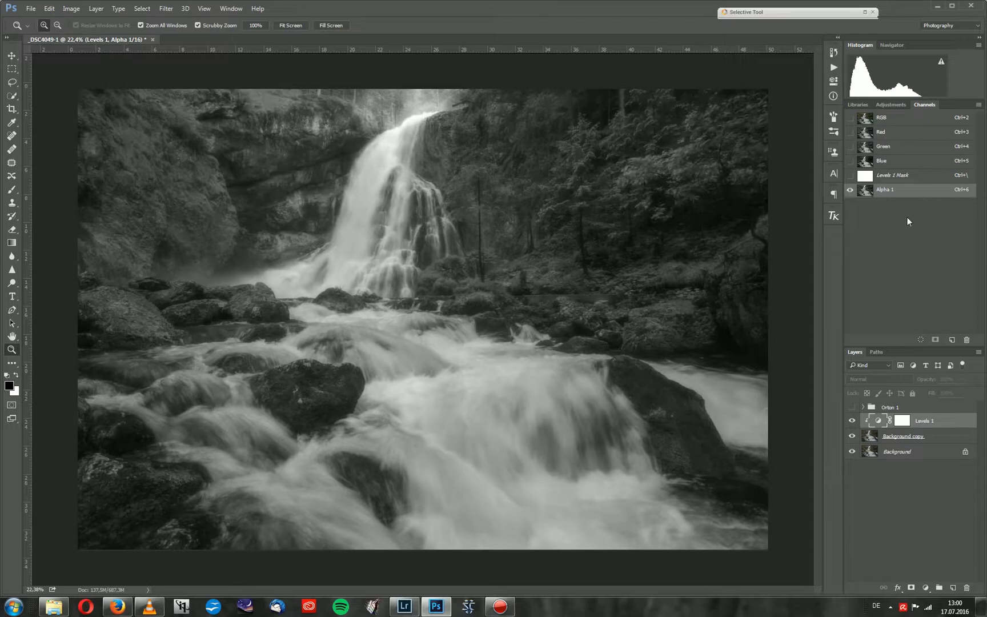
double_click(864, 195)
click(570, 156)
ctrl+click(869, 194)
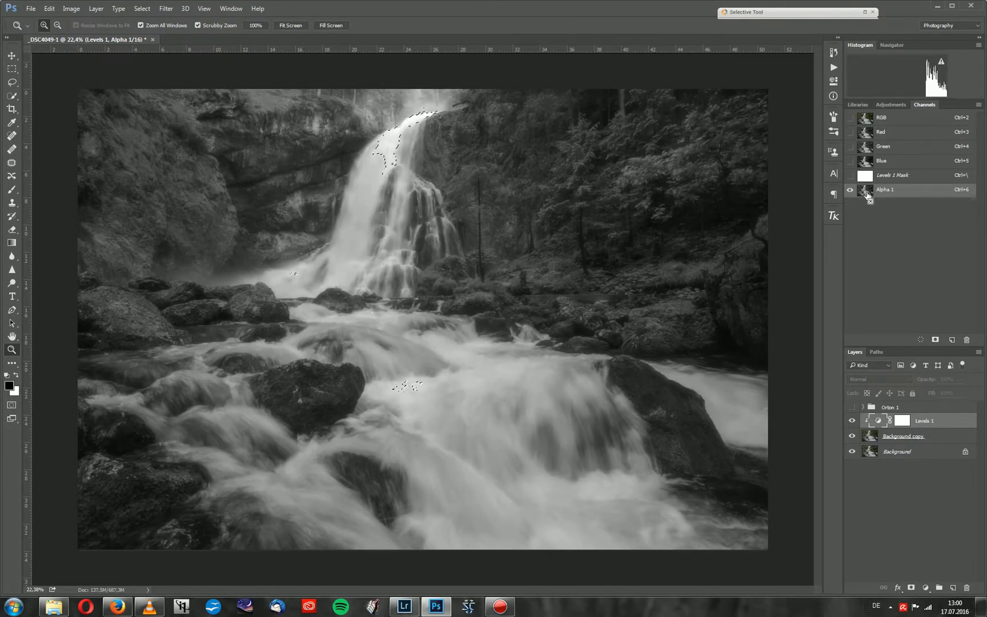
click(935, 339)
click(869, 209)
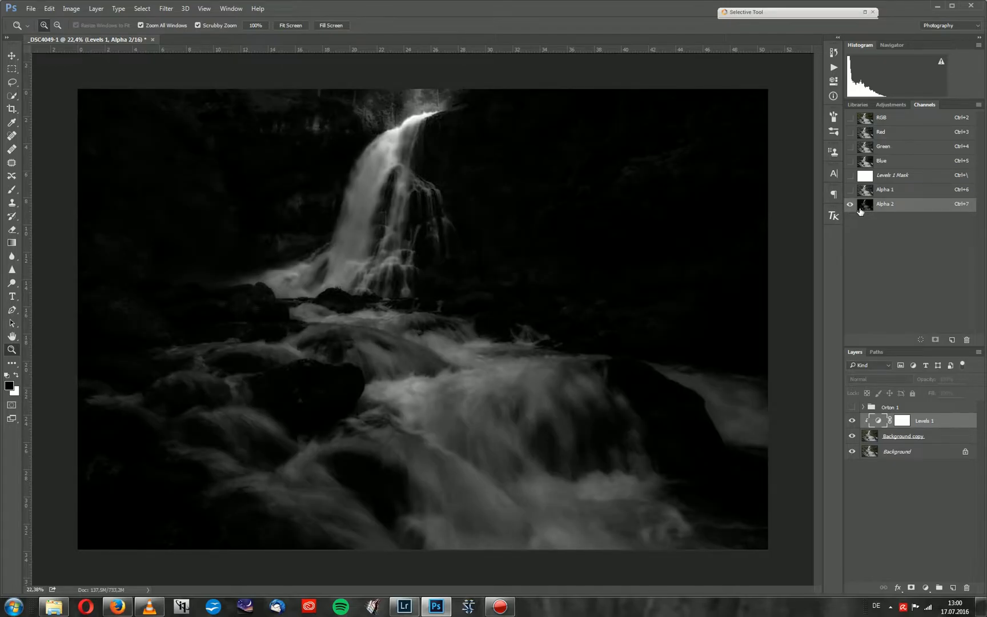
Load Alpha 2 as a selection, fill the Levels 1 mask with black through it, and check the mask
ctrl+click(870, 210)
click(902, 421)
key(alt+BackSpace)
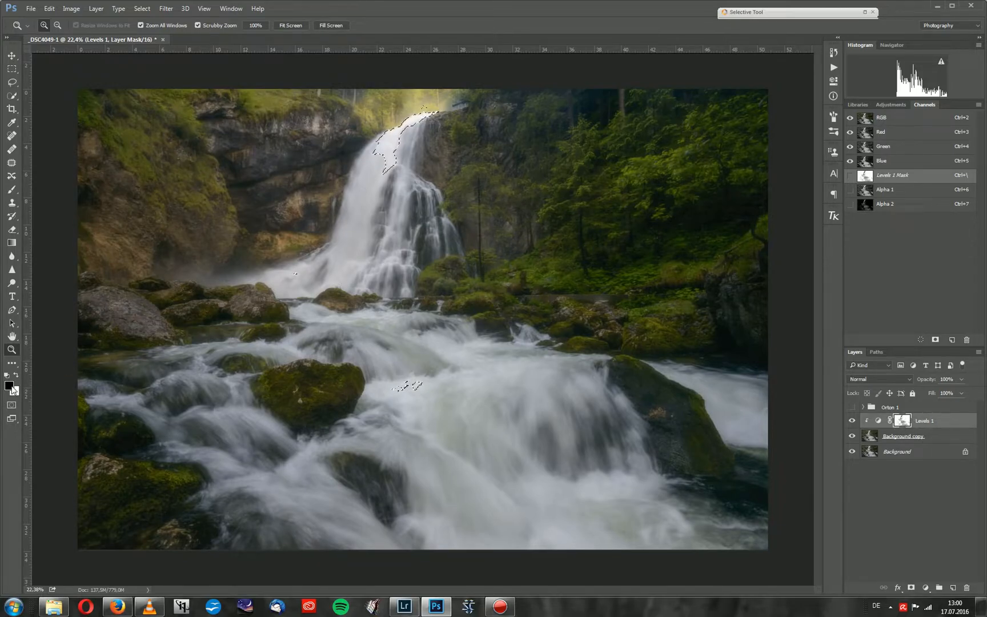
alt+click(902, 421)
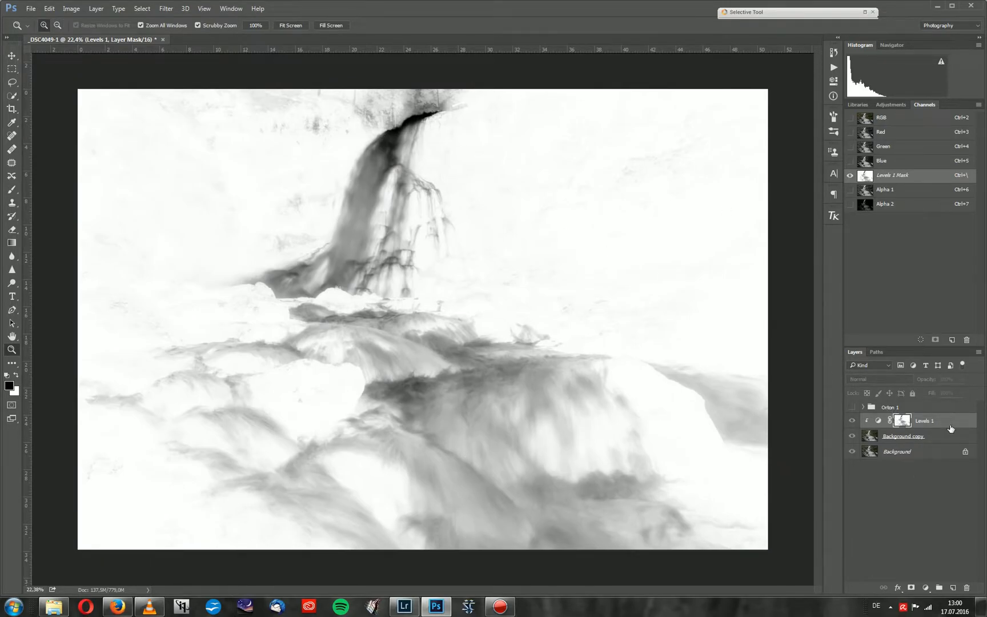
click(879, 421)
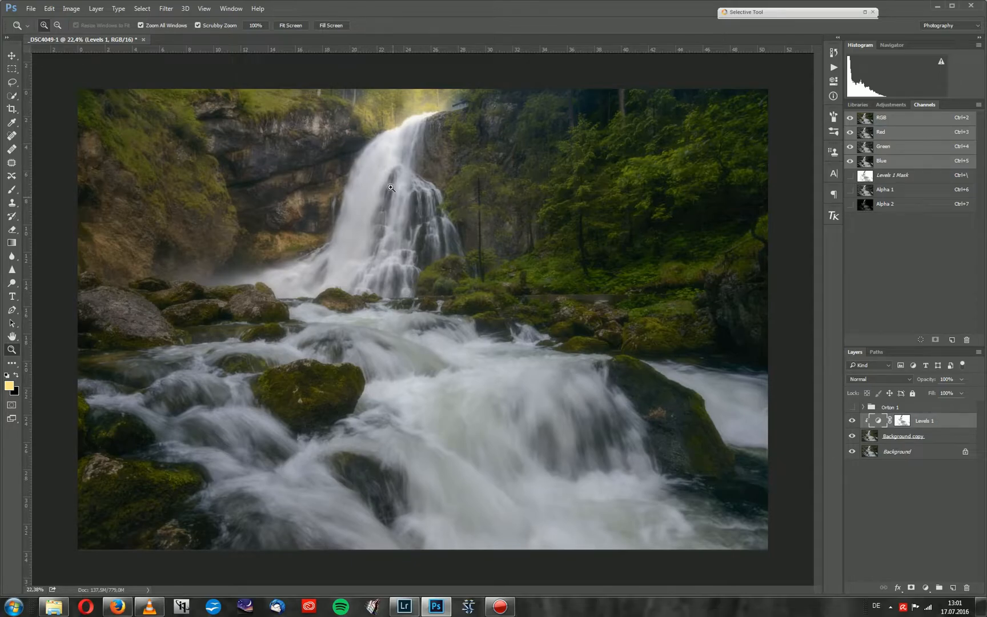
Try painting the Levels 1 mask around the waterfall crest in black and white with a soft 236-pixel brush, and undo the strokes
drag(407, 99, 405, 251)
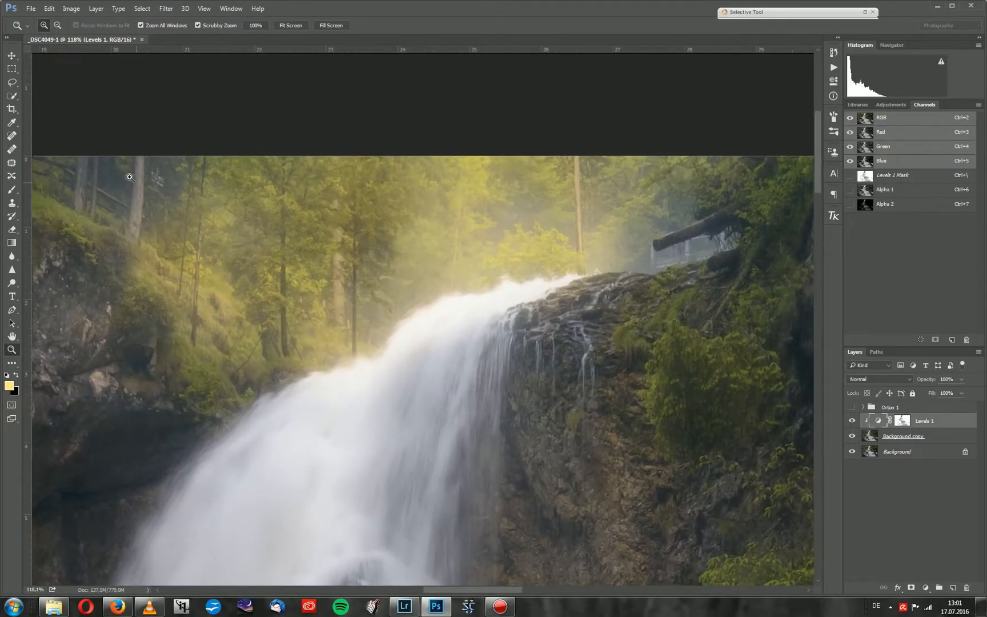
mouse_move(501, 217)
mouse_down()
mouse_move(483, 228)
mouse_move(460, 217)
mouse_up()
alt+click(902, 420)
key(b)
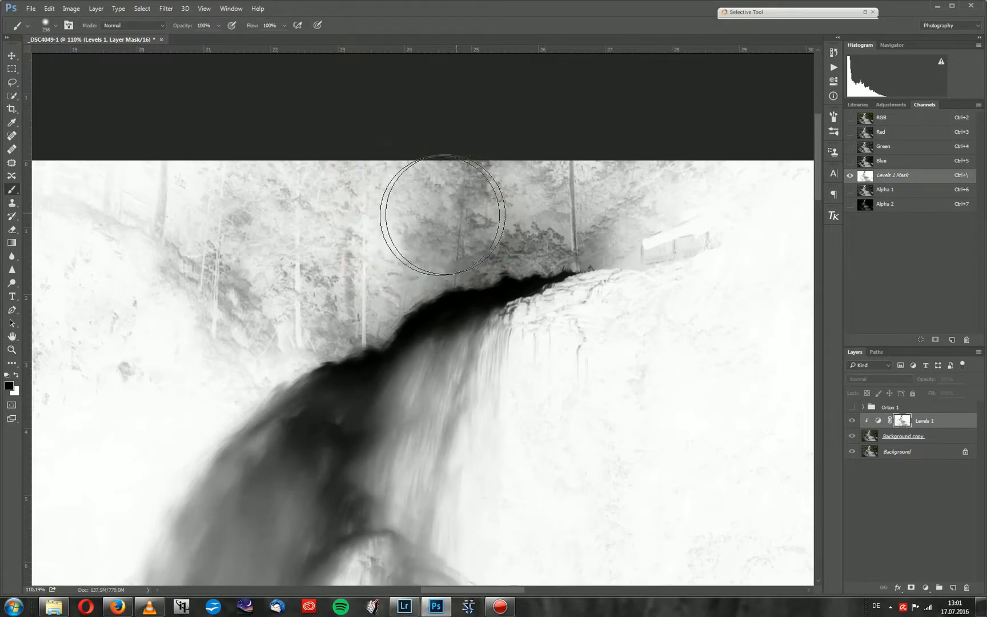
mouse_move(186, 184)
mouse_down()
mouse_move(229, 188)
mouse_move(102, 144)
mouse_move(179, 176)
mouse_move(294, 193)
mouse_move(271, 282)
mouse_move(455, 170)
mouse_move(453, 212)
mouse_move(563, 205)
mouse_move(729, 166)
mouse_move(722, 187)
mouse_move(600, 201)
mouse_move(301, 206)
mouse_move(197, 242)
mouse_move(209, 262)
mouse_move(261, 248)
mouse_move(285, 251)
mouse_move(259, 265)
mouse_move(293, 258)
mouse_move(282, 272)
mouse_move(286, 344)
mouse_move(437, 272)
mouse_move(557, 281)
mouse_move(682, 358)
mouse_move(722, 327)
mouse_move(590, 463)
mouse_move(549, 478)
mouse_up()
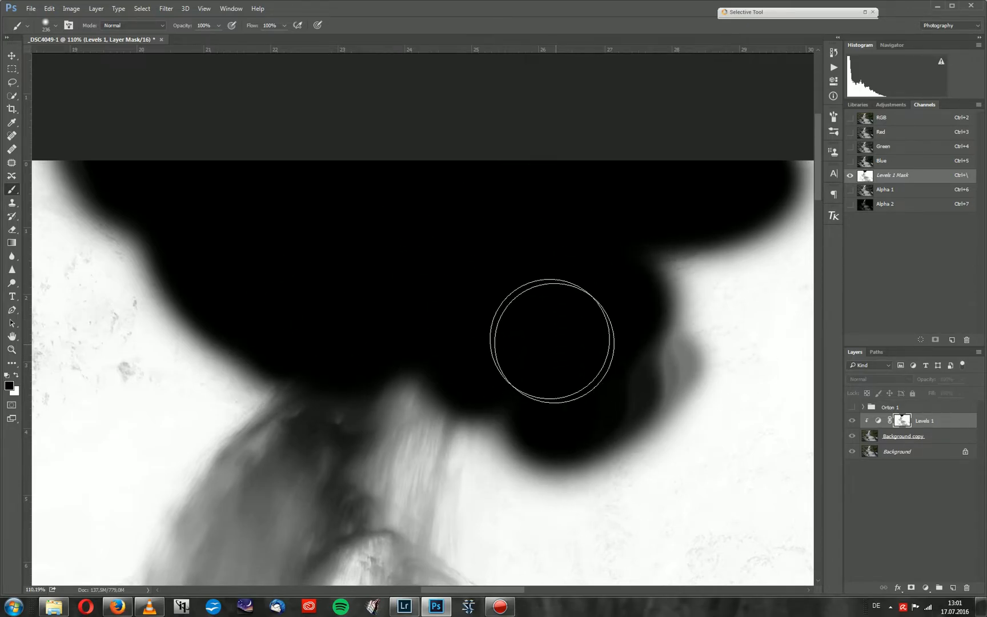
key(x)
mouse_move(640, 392)
mouse_down()
mouse_move(568, 423)
mouse_move(594, 304)
mouse_move(411, 395)
mouse_move(326, 311)
mouse_move(327, 359)
mouse_move(607, 329)
mouse_move(651, 450)
mouse_move(448, 457)
mouse_move(426, 493)
mouse_up()
key(ctrl+z)
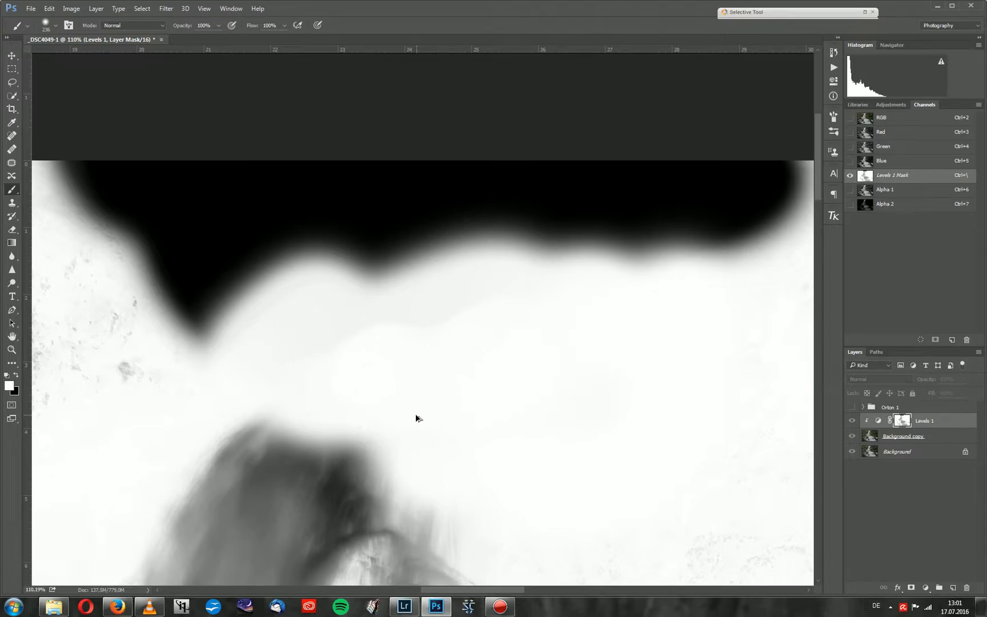
key(ctrl+z)
key(ctrl+alt+z)
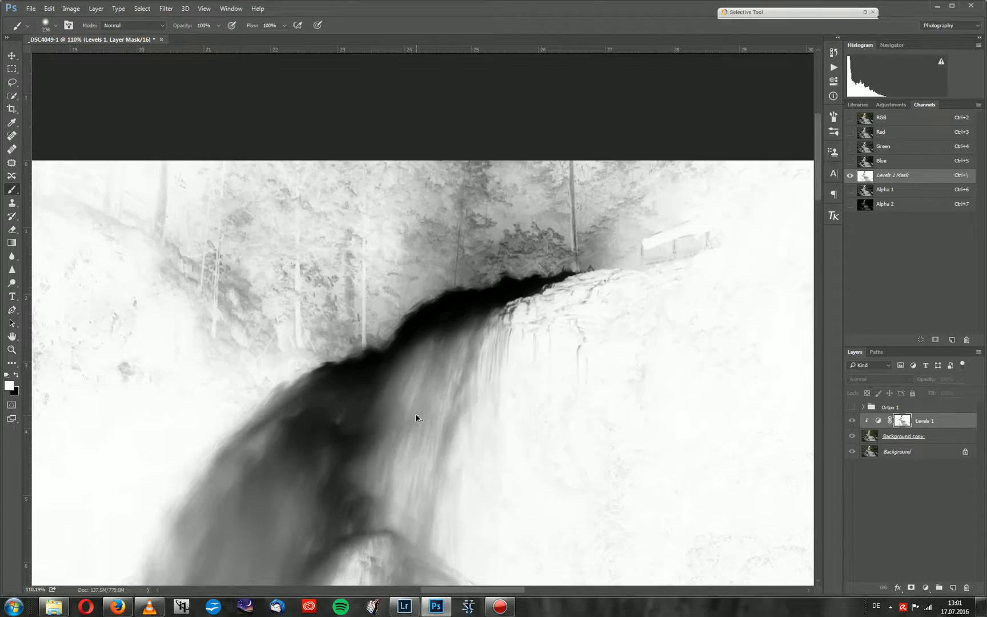
click(878, 423)
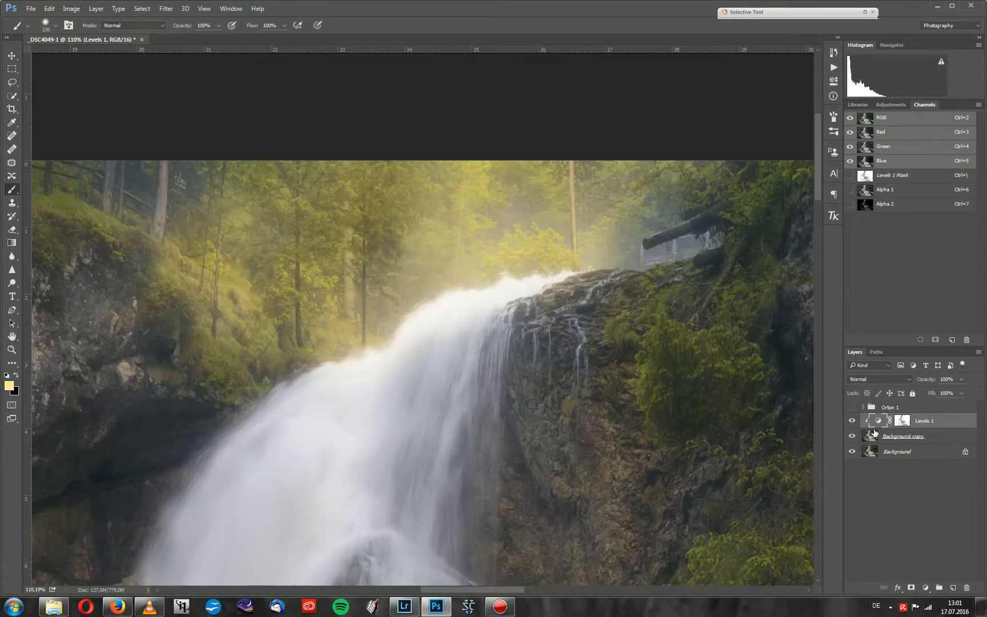
Try grouping the Levels 1 layer on its own, compare the photo with the group hidden and shown, and undo the grouping
click(911, 441)
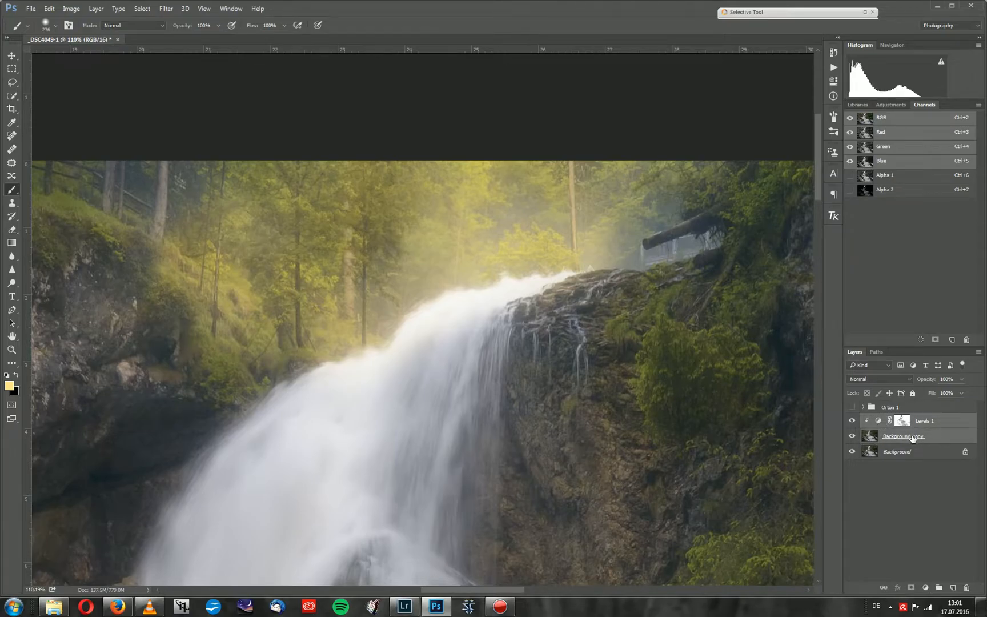
click(902, 422)
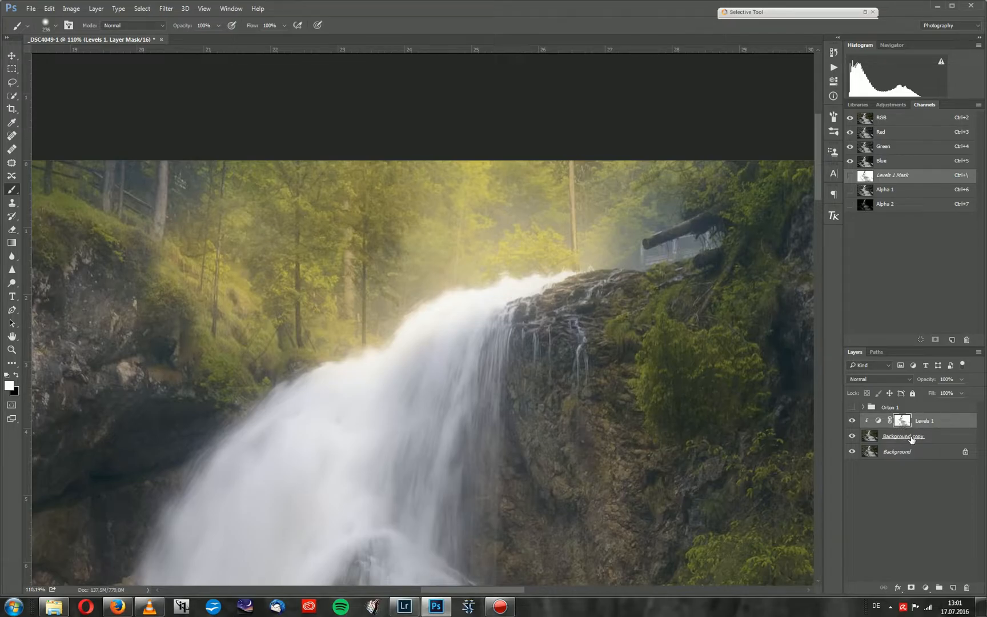
click(884, 434)
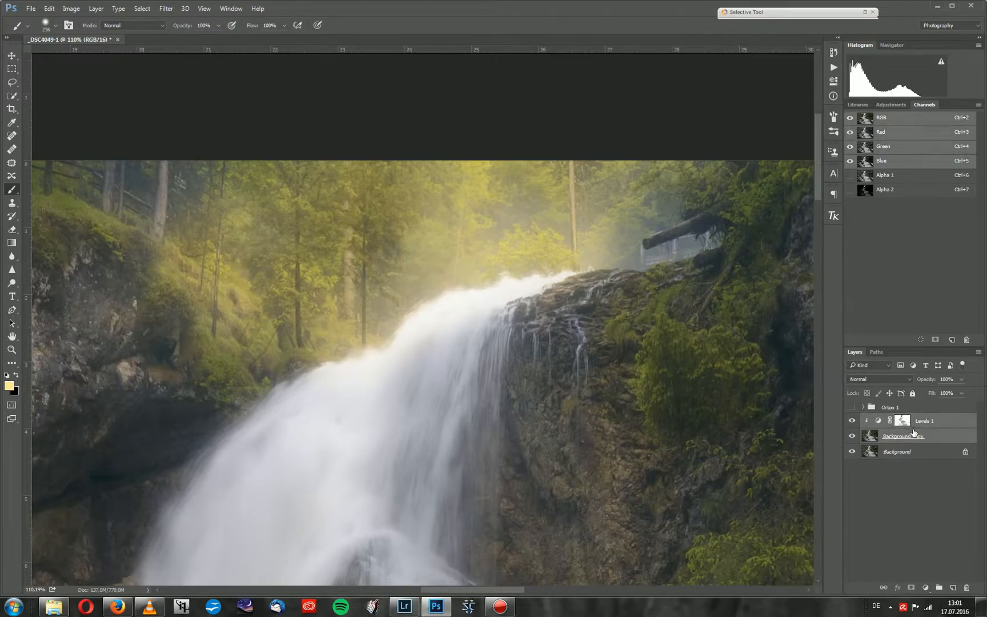
click(902, 422)
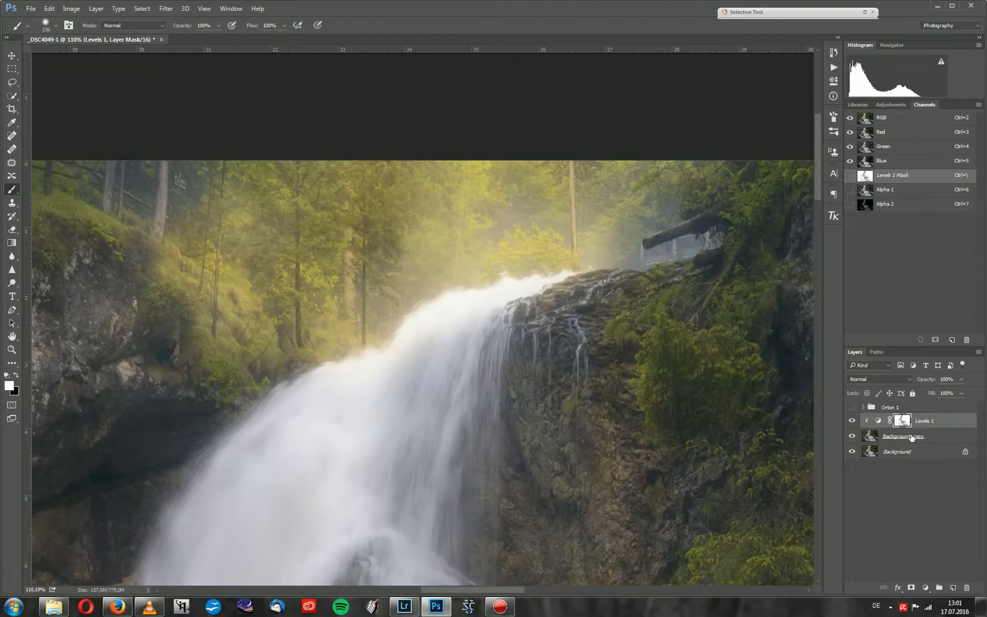
key(ctrl+g)
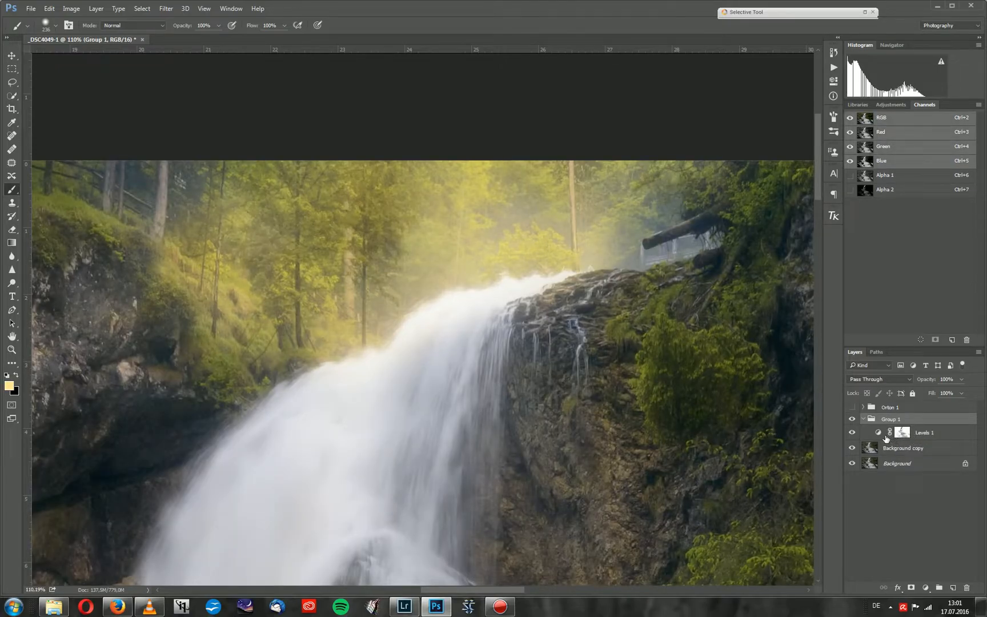
click(853, 421)
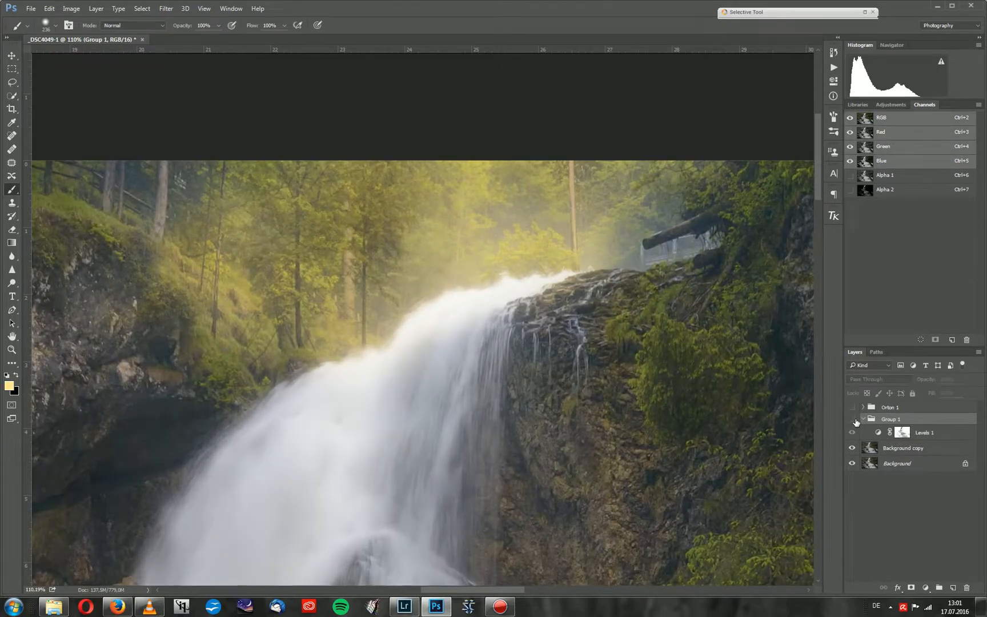
click(853, 420)
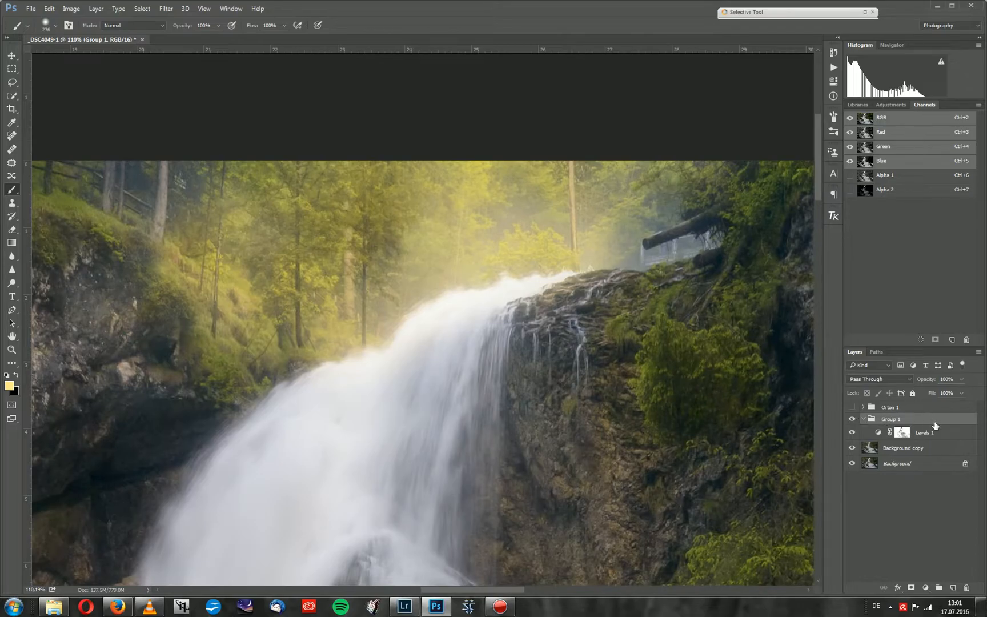
key(ctrl+shift+g)
key(ctrl+alt+g)
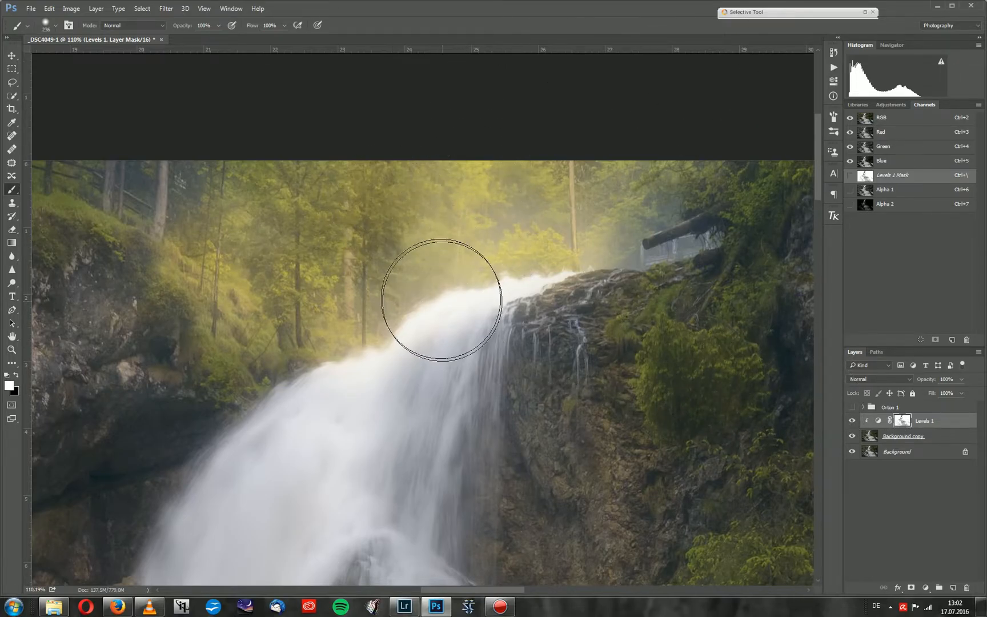
key(z)
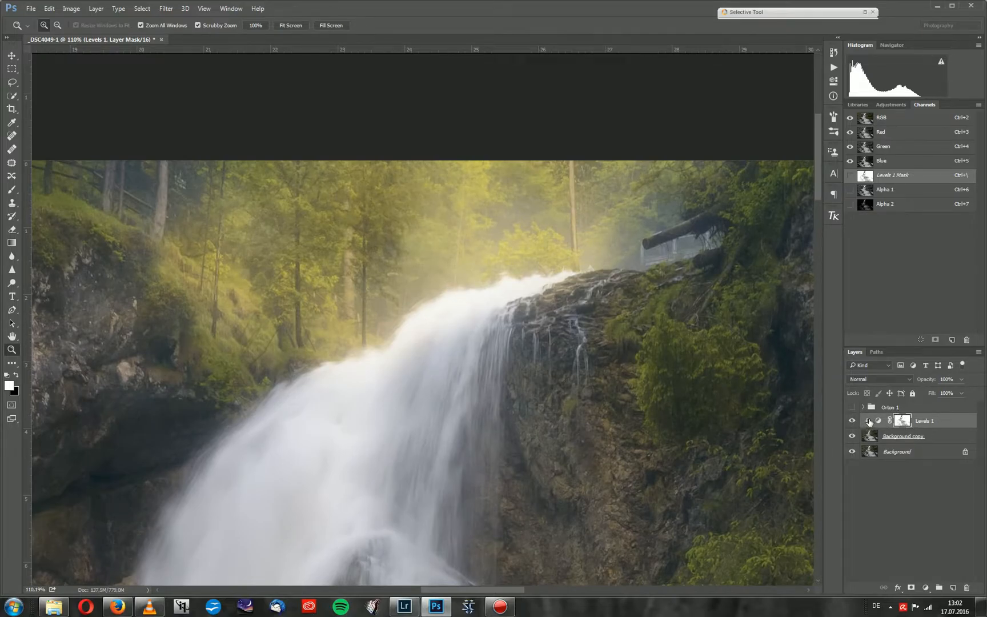
Put only the Levels 1 adjustment layer into a group again and select that group
key(ctrl+g)
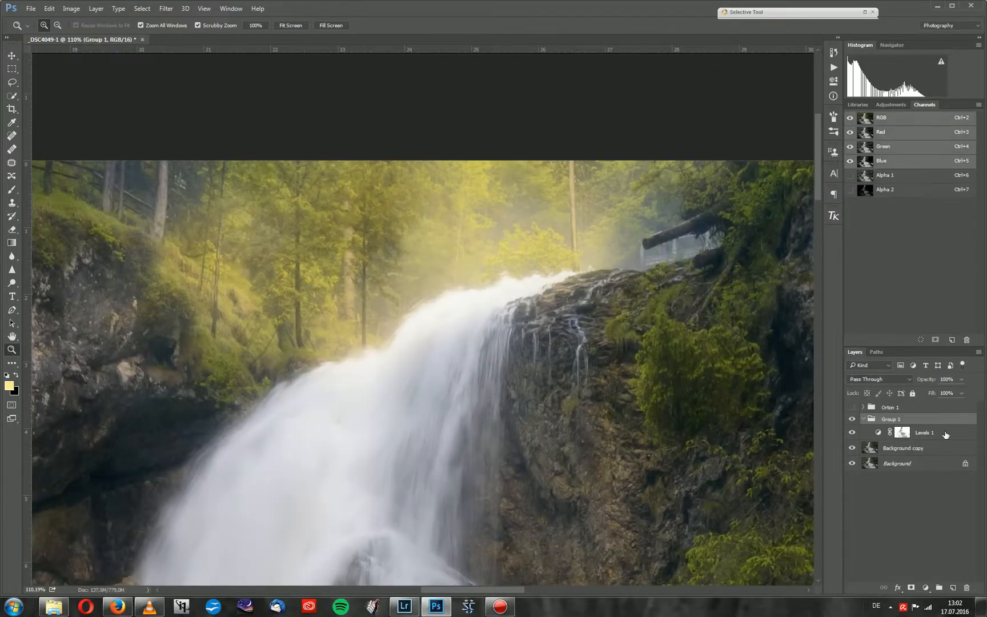
click(905, 434)
right_click(920, 433)
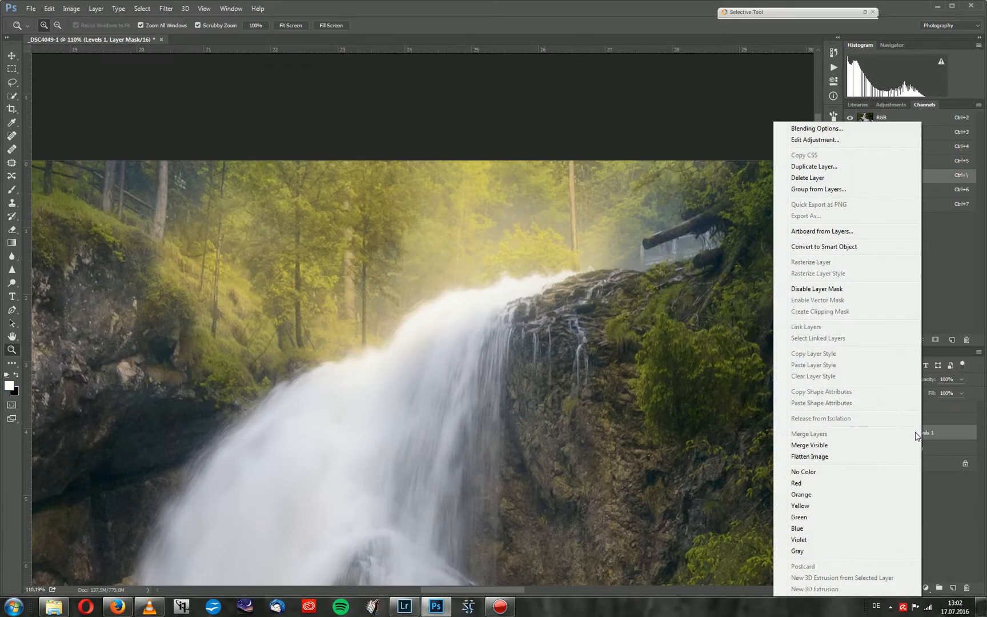
click(932, 418)
click(904, 421)
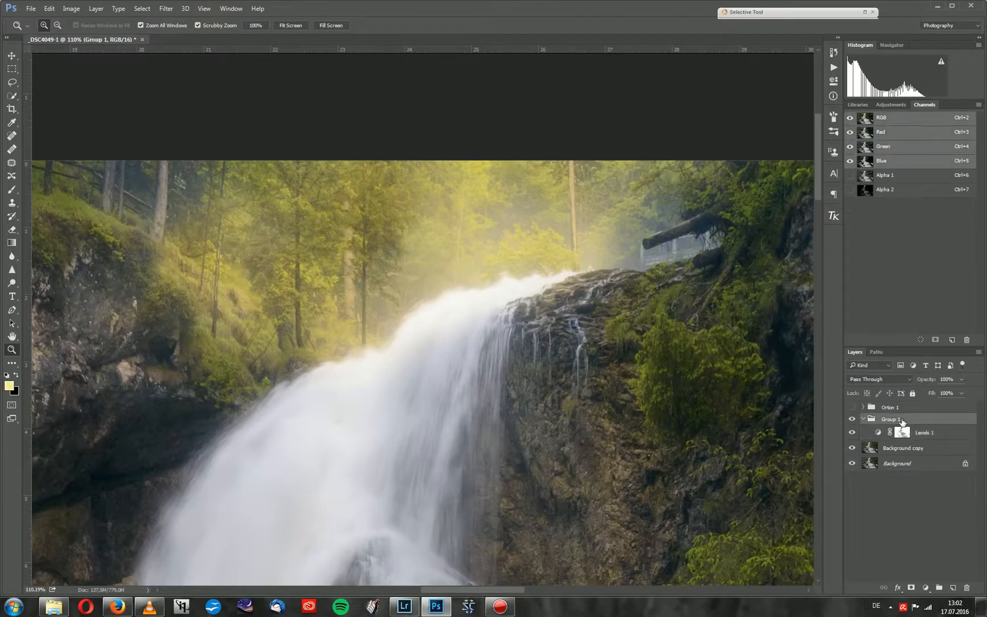
right_click(904, 422)
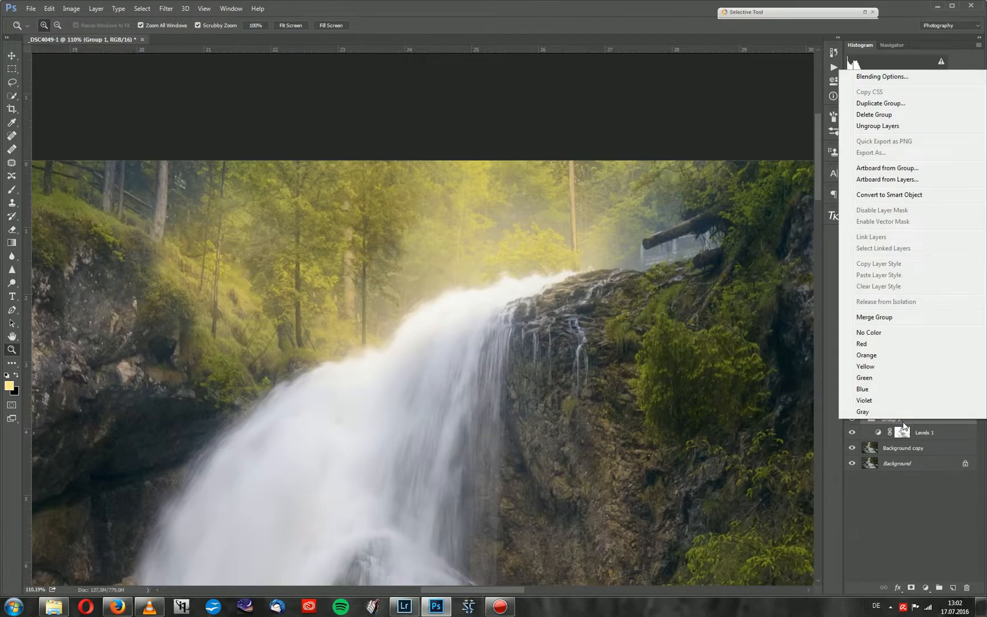
click(926, 443)
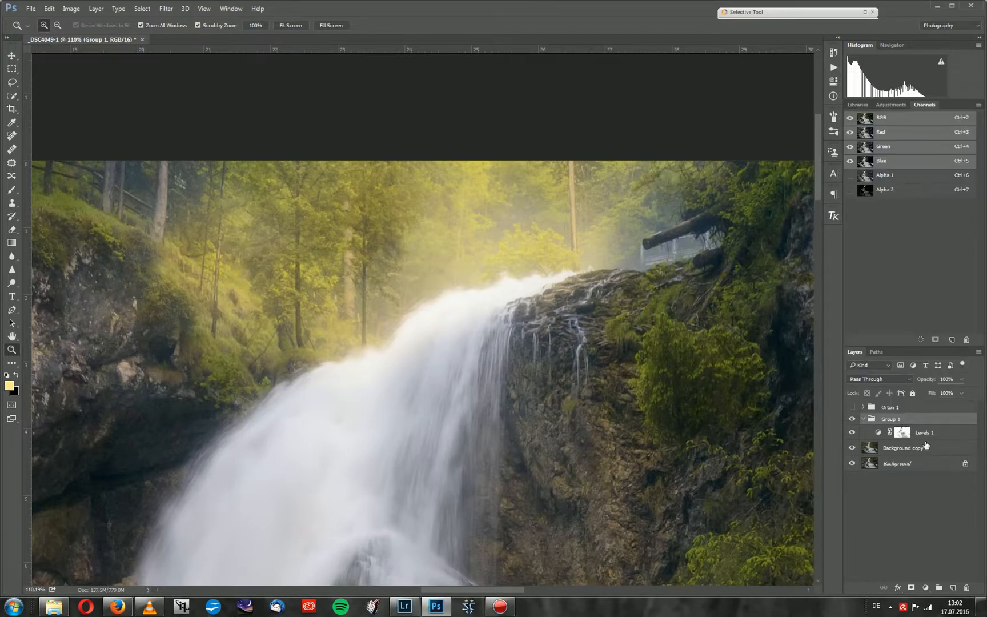
Delete Group 1 without its contents and clip Levels 1 to the Background copy layer again
click(966, 586)
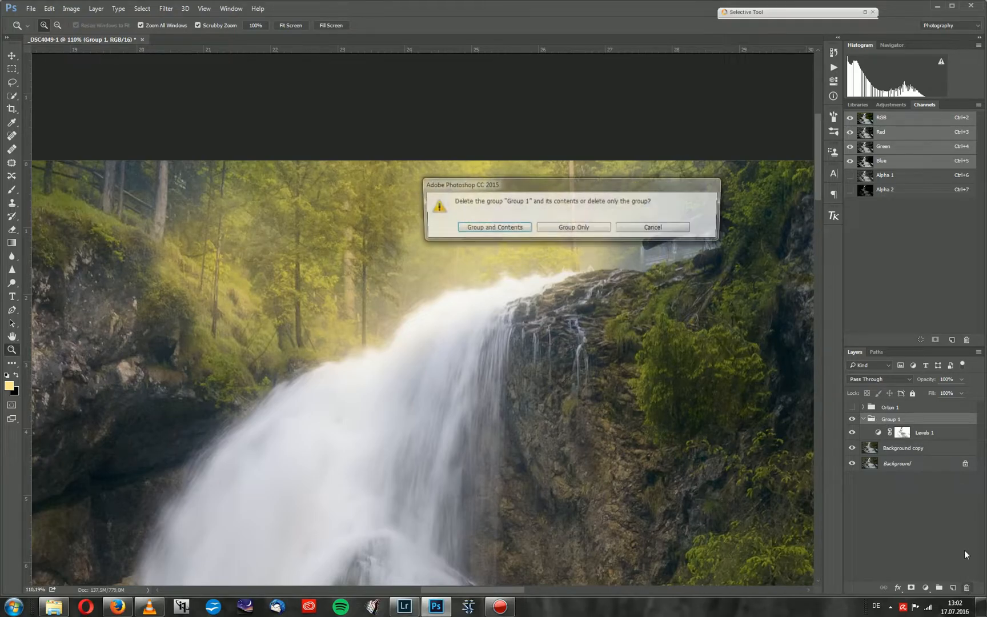
click(576, 229)
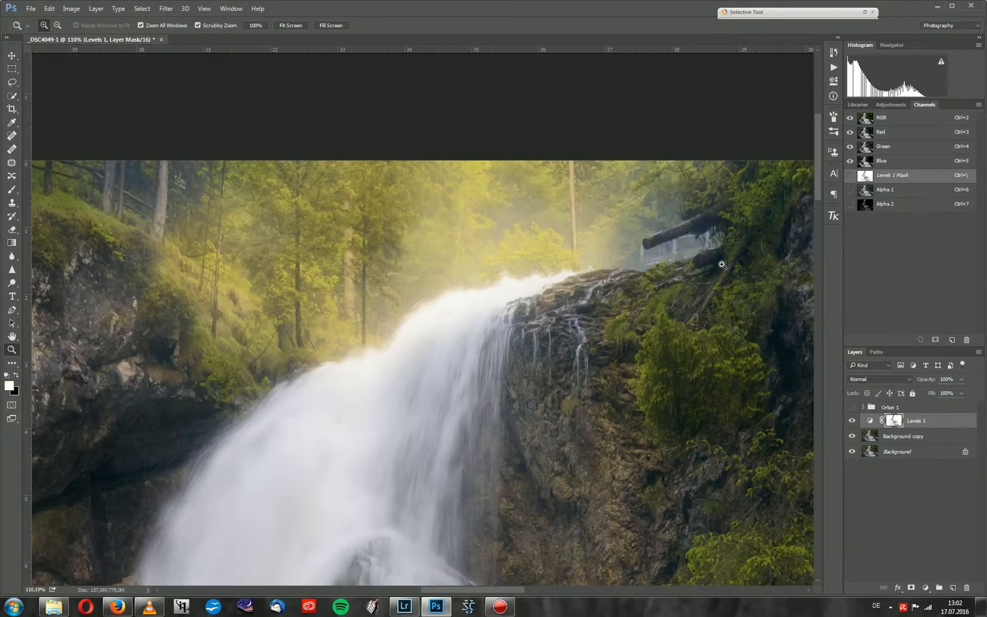
right_click(913, 424)
click(794, 311)
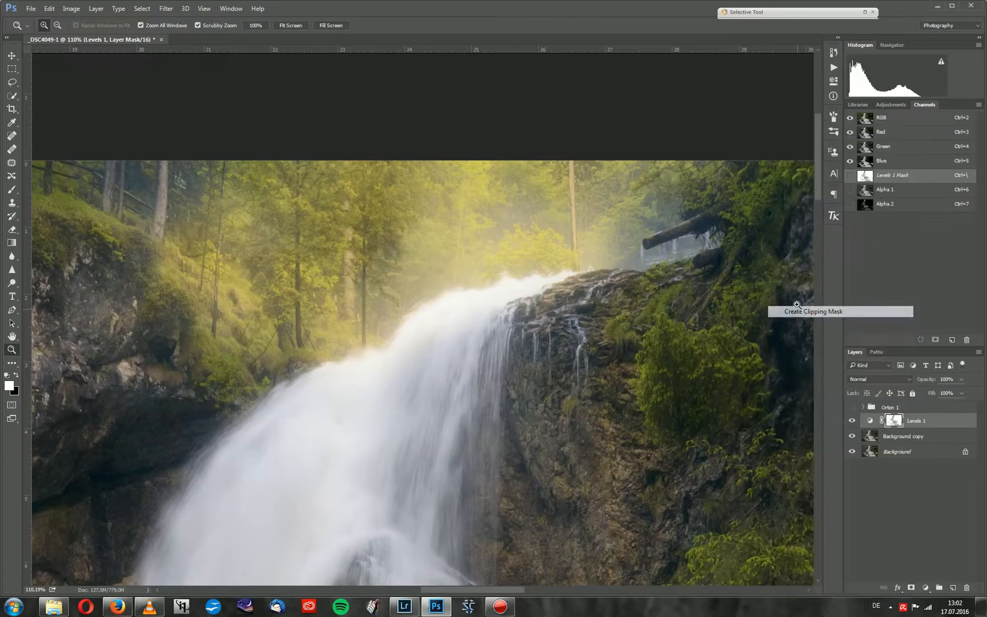
Paint black on the Levels 1 mask over the trees and haze around the waterfall crest, starting with a 199-pixel brush
click(907, 423)
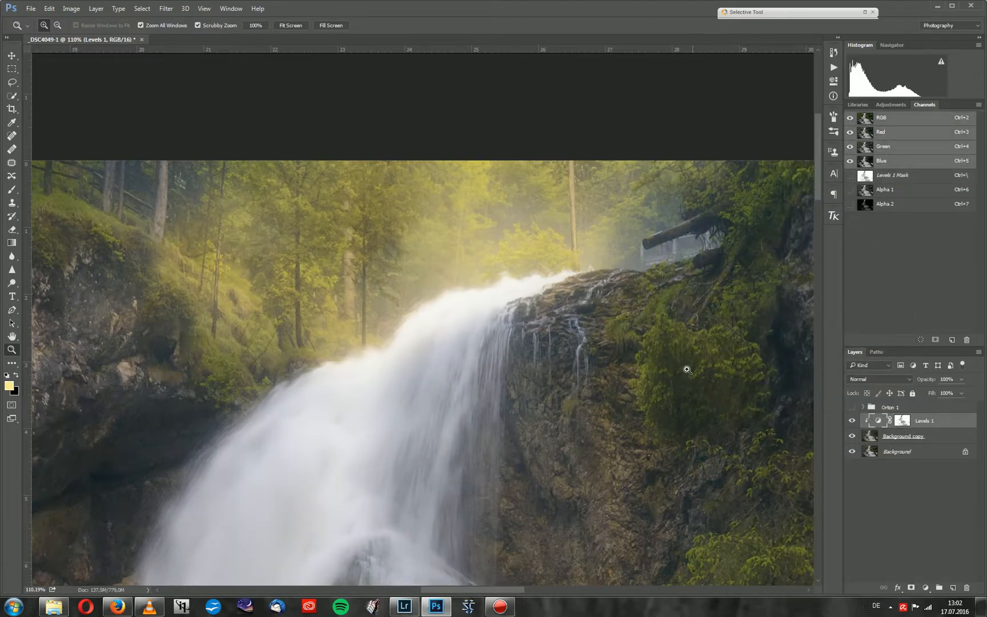
click(909, 433)
click(903, 421)
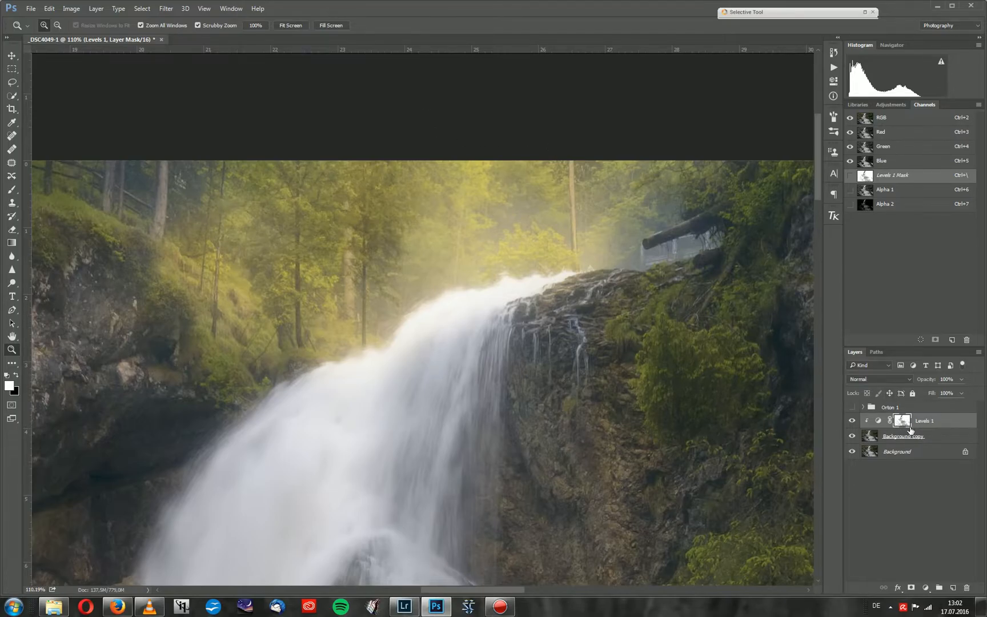
alt+click(909, 424)
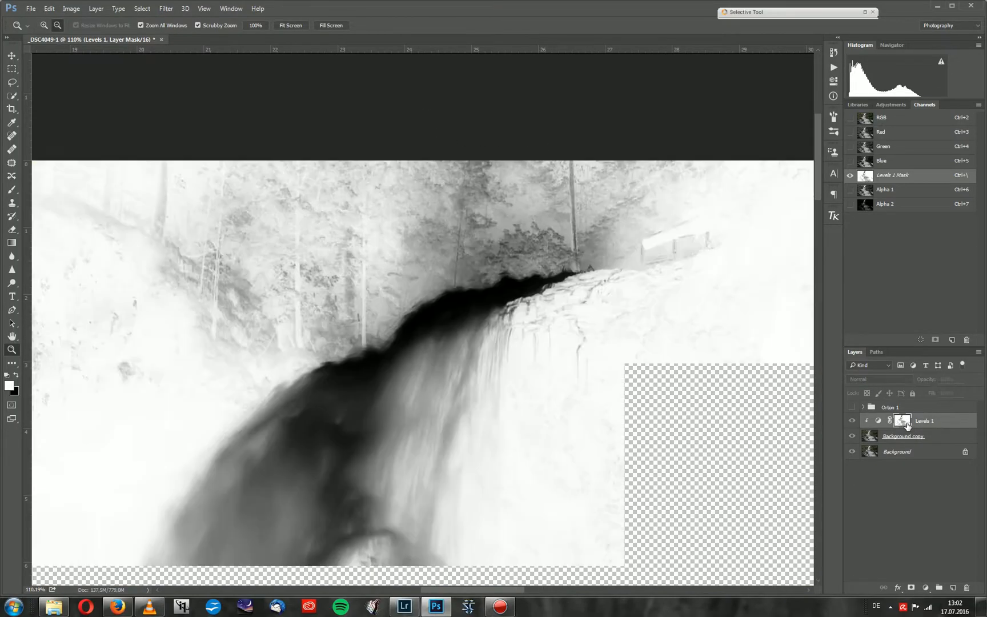
key(b)
alt+right_click(424, 240)
key(x)
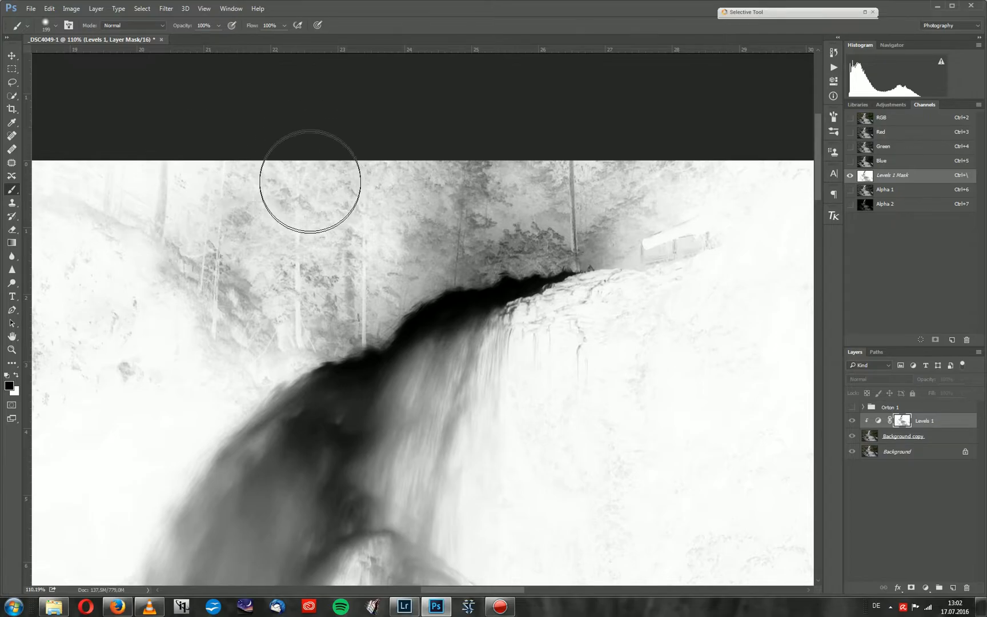
mouse_move(104, 165)
mouse_down()
mouse_move(183, 183)
mouse_move(154, 157)
mouse_move(106, 150)
mouse_move(236, 205)
mouse_move(239, 243)
mouse_move(227, 234)
mouse_move(236, 221)
mouse_move(308, 261)
mouse_move(301, 299)
mouse_move(326, 312)
mouse_up()
mouse_move(343, 280)
mouse_down()
mouse_move(271, 137)
mouse_move(452, 165)
mouse_move(608, 148)
mouse_move(543, 205)
mouse_up()
mouse_move(480, 221)
mouse_down()
mouse_move(454, 231)
mouse_move(493, 214)
mouse_move(418, 265)
mouse_move(376, 315)
mouse_move(446, 258)
mouse_move(442, 280)
mouse_move(489, 258)
mouse_move(551, 208)
mouse_up()
mouse_move(441, 277)
mouse_down()
mouse_move(537, 210)
mouse_move(536, 252)
mouse_move(646, 200)
mouse_move(632, 220)
mouse_move(716, 159)
mouse_move(703, 196)
mouse_move(702, 224)
mouse_move(715, 228)
mouse_move(574, 249)
mouse_move(480, 216)
mouse_move(419, 263)
mouse_move(498, 242)
mouse_move(523, 250)
mouse_move(475, 266)
mouse_move(657, 243)
mouse_move(711, 177)
mouse_move(633, 215)
mouse_move(734, 144)
mouse_move(721, 212)
mouse_move(666, 260)
mouse_up()
alt+click(901, 421)
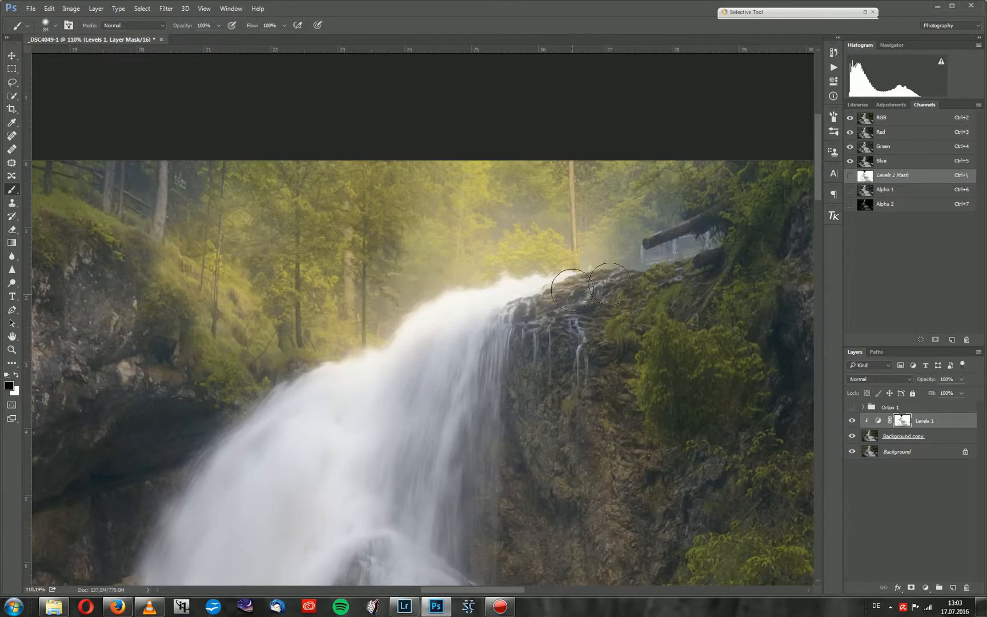
Stamp the visible layers into a new layer above Levels 1 and apply the High Pass filter to it
key(z)
drag(571, 282, 523, 378)
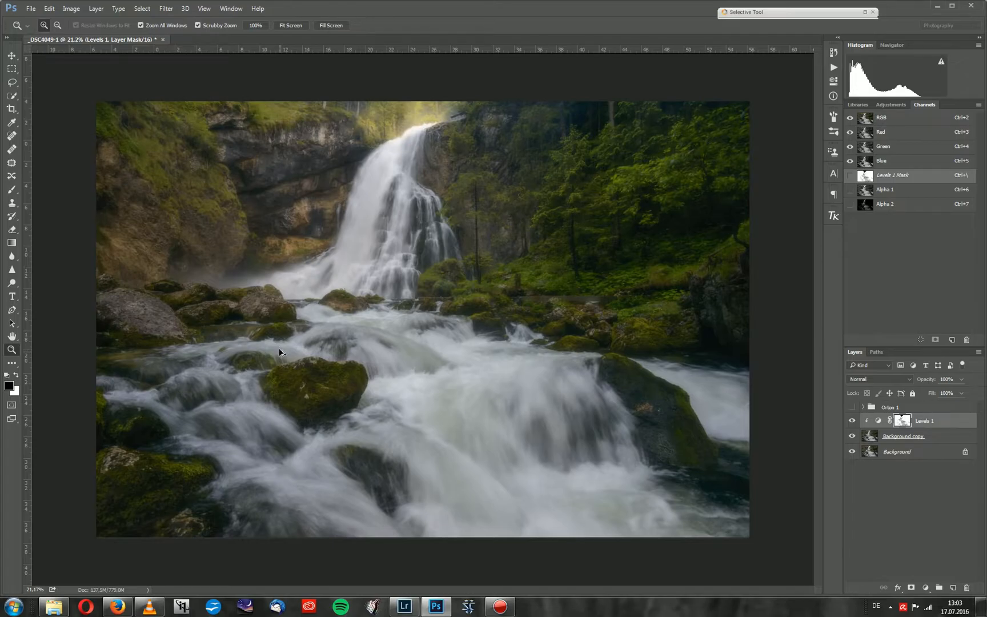
key(ctrl+shift+alt+e)
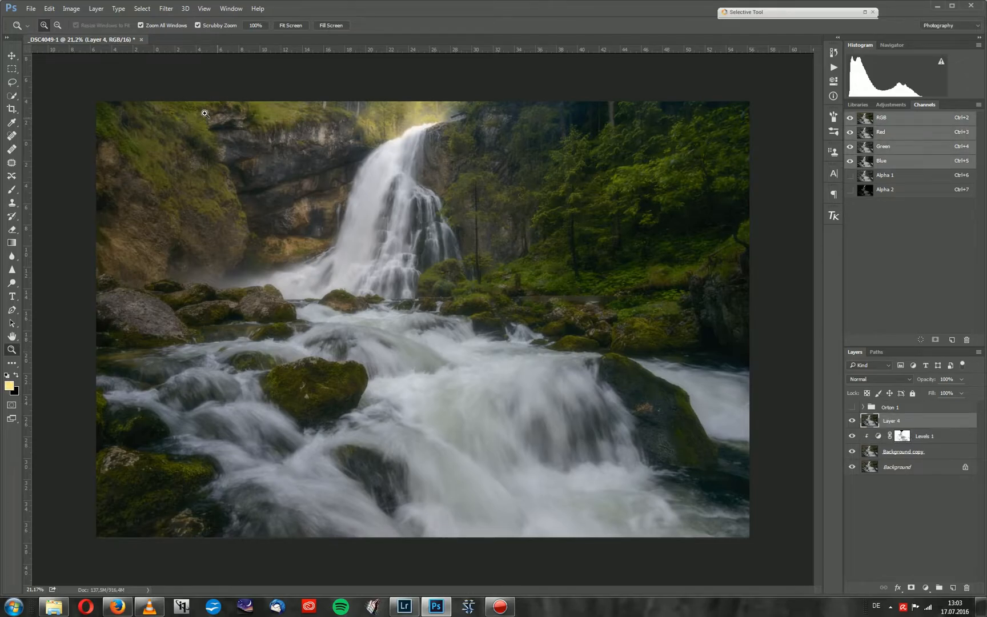
click(166, 10)
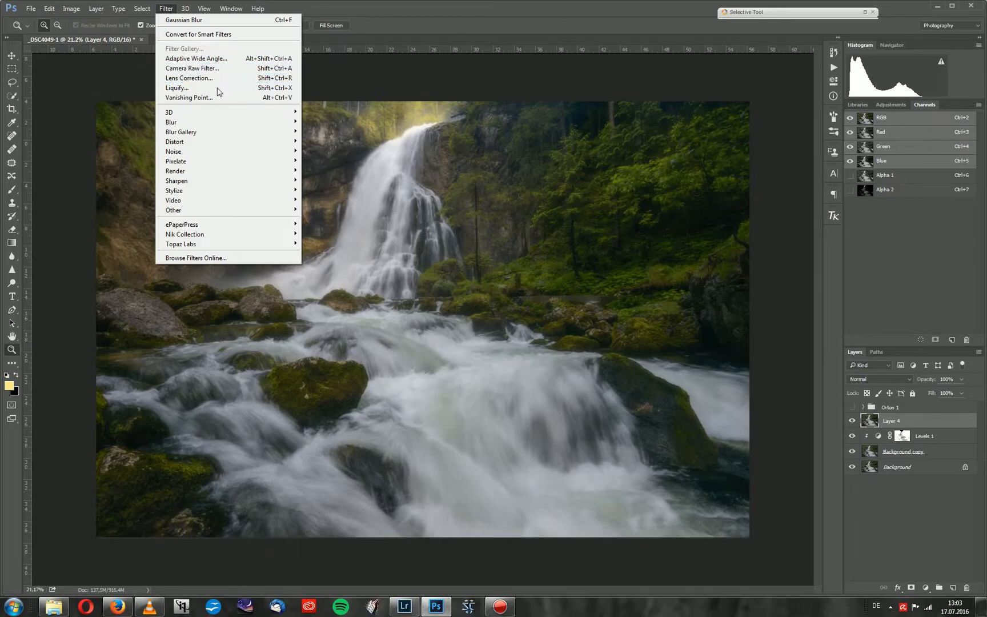
mouse_move(183, 210)
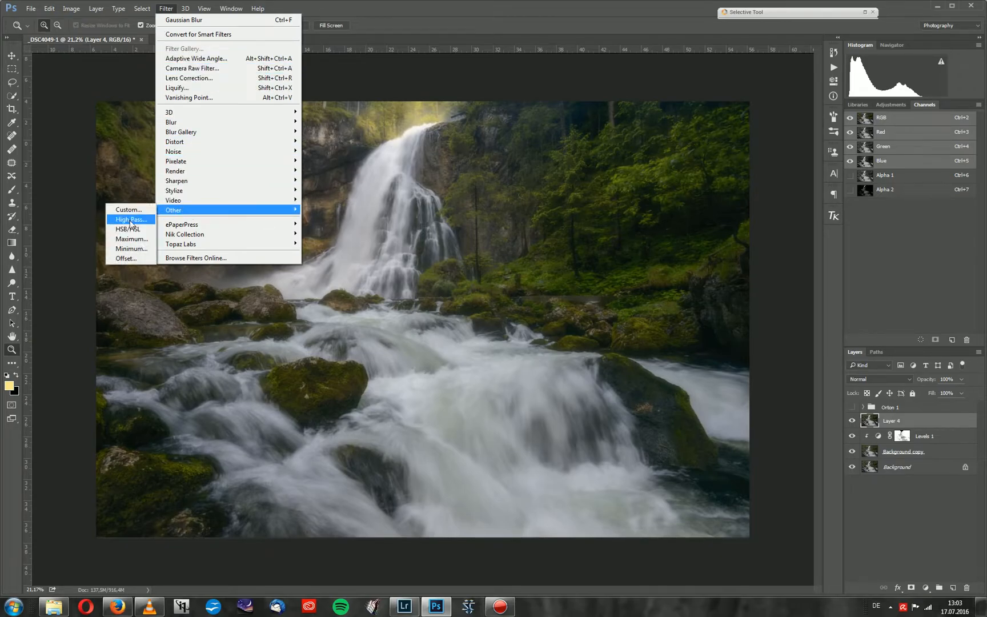
click(129, 220)
click(556, 167)
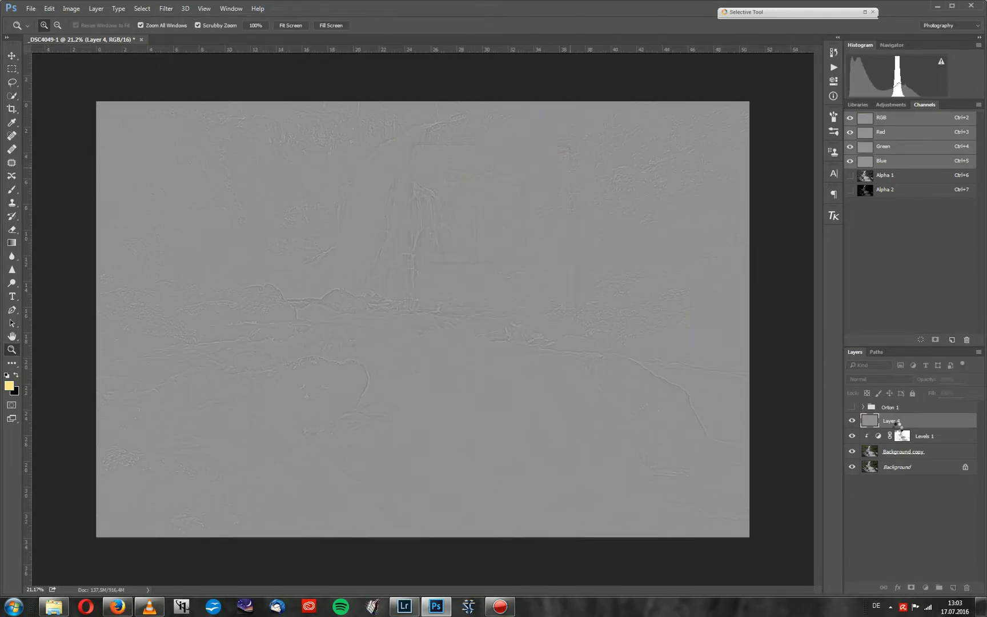
Set the High Pass layer's blend mode to Soft Light and create a clipping mask from it
click(880, 379)
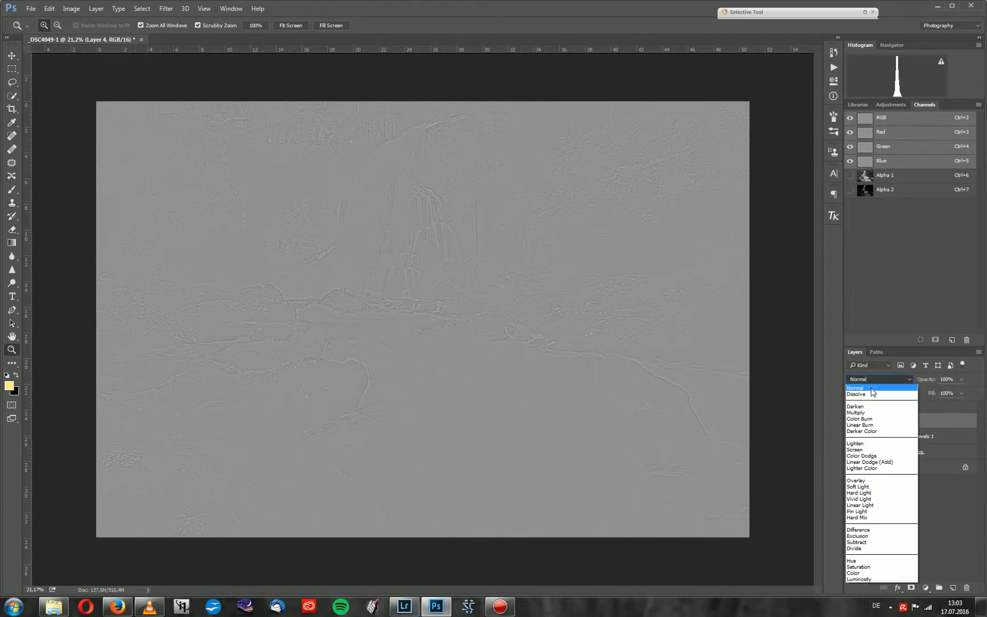
click(858, 487)
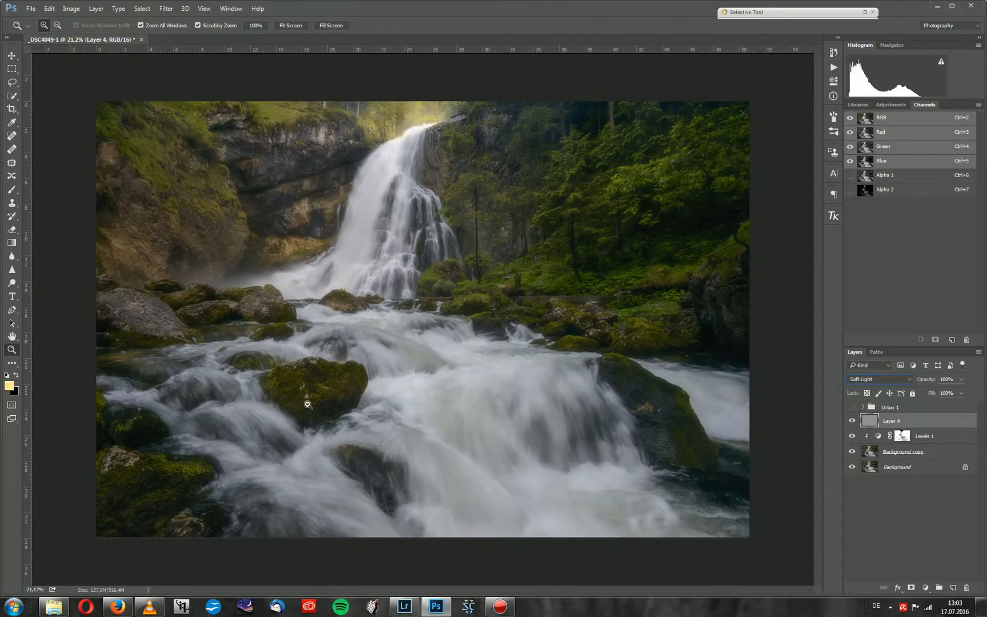
drag(300, 410, 611, 400)
right_click(900, 423)
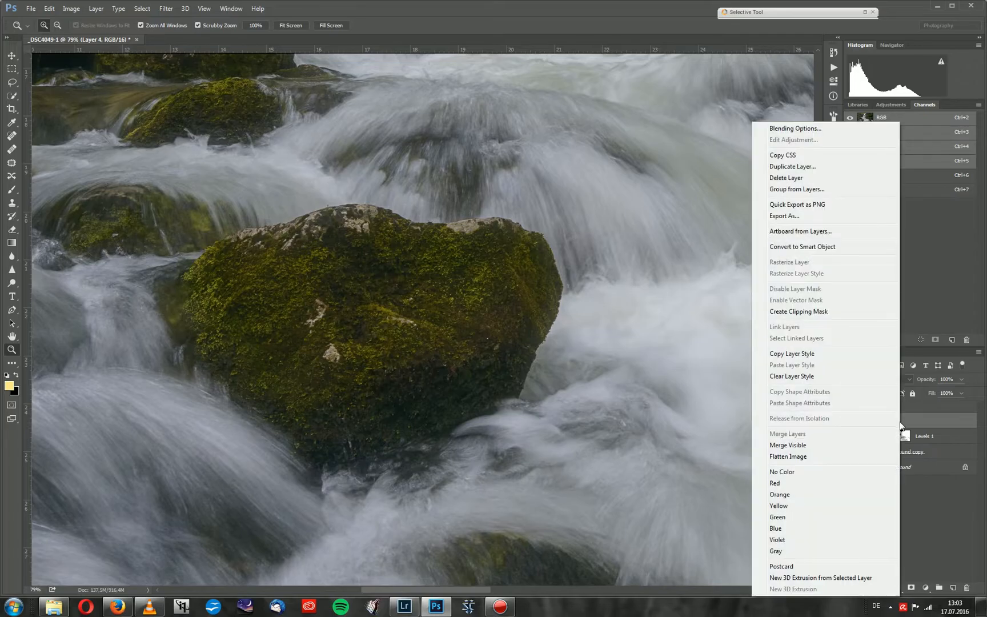
click(792, 313)
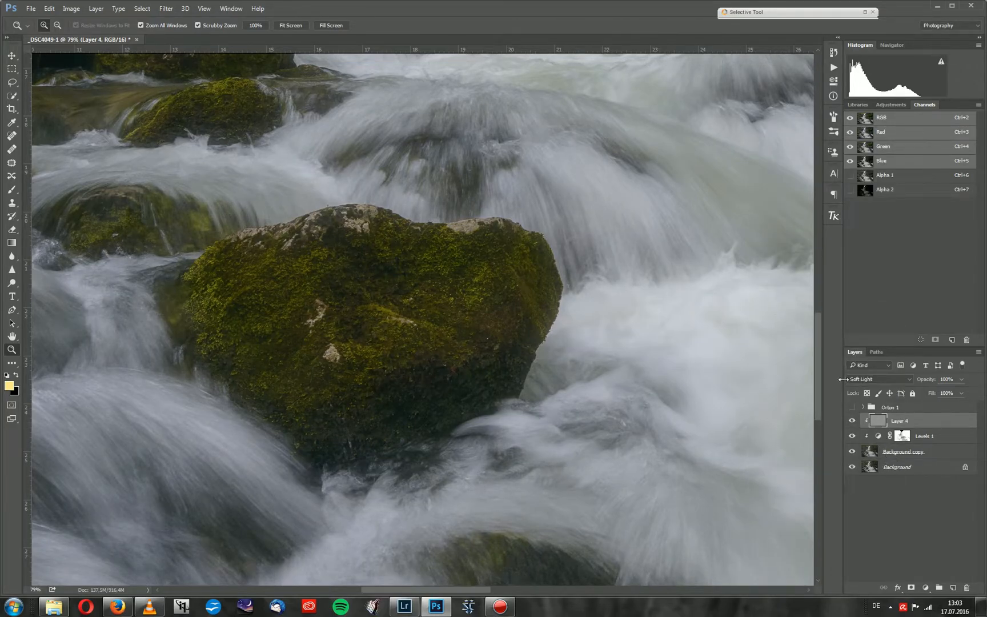
Compare the sharpening on the mossy rock with Layer 4 hidden and shown, and check the whole photo
click(853, 422)
click(854, 422)
click(853, 422)
click(854, 422)
drag(505, 261, 450, 255)
drag(414, 294, 426, 295)
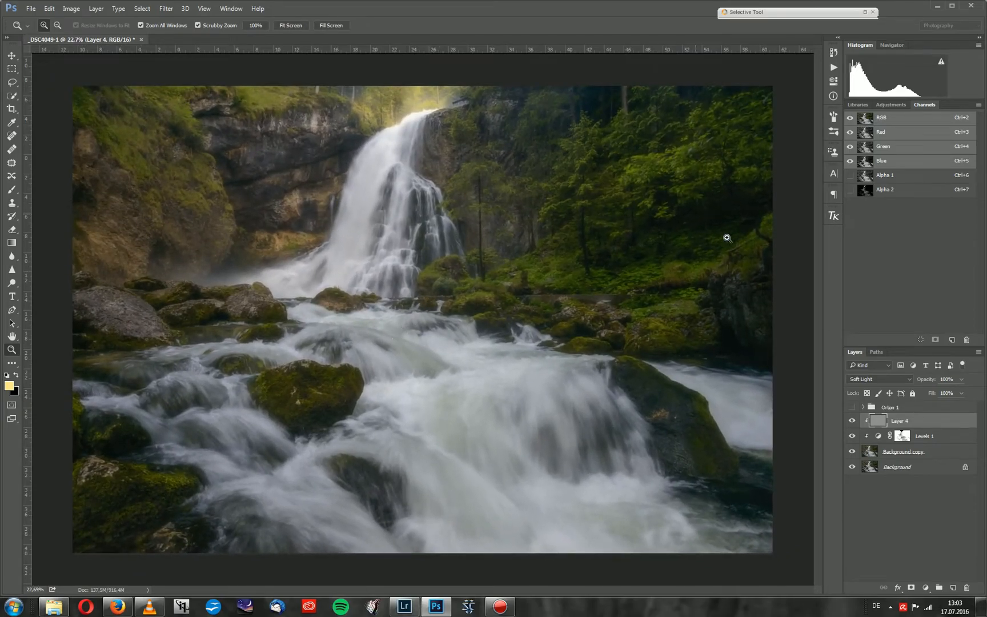
Group Layer 4, Levels 1 and Background copy, and compare the photo with the group hidden and shown
shift+click(903, 452)
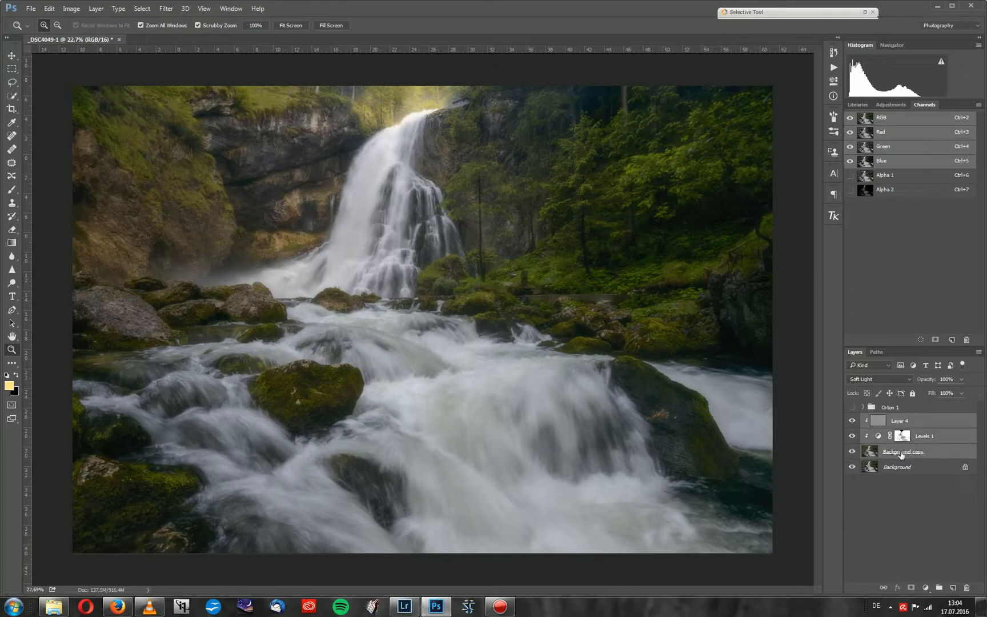
key(ctrl+g)
click(853, 420)
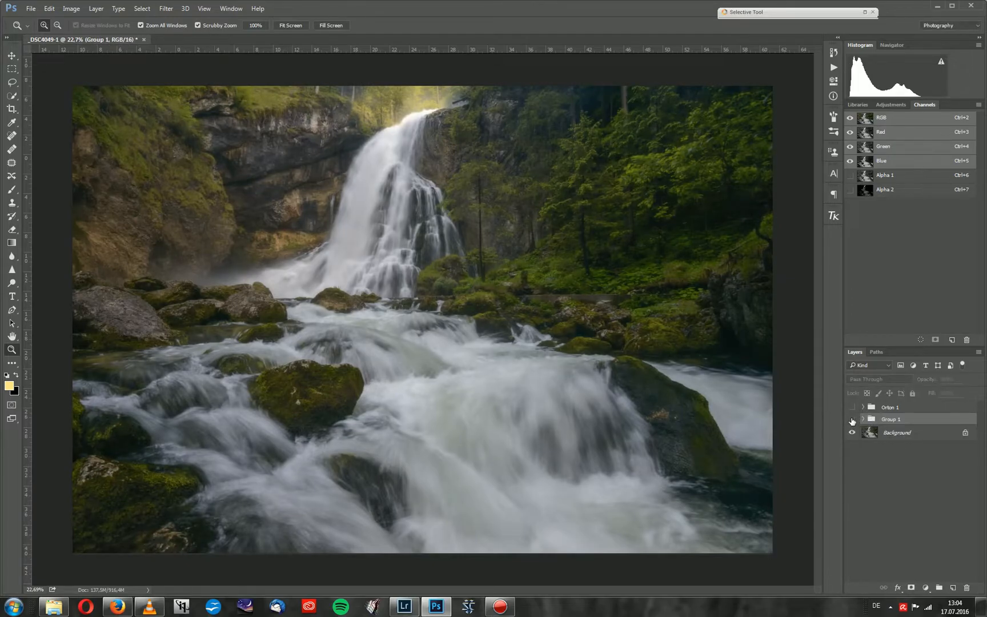
click(852, 421)
click(852, 421)
click(852, 421)
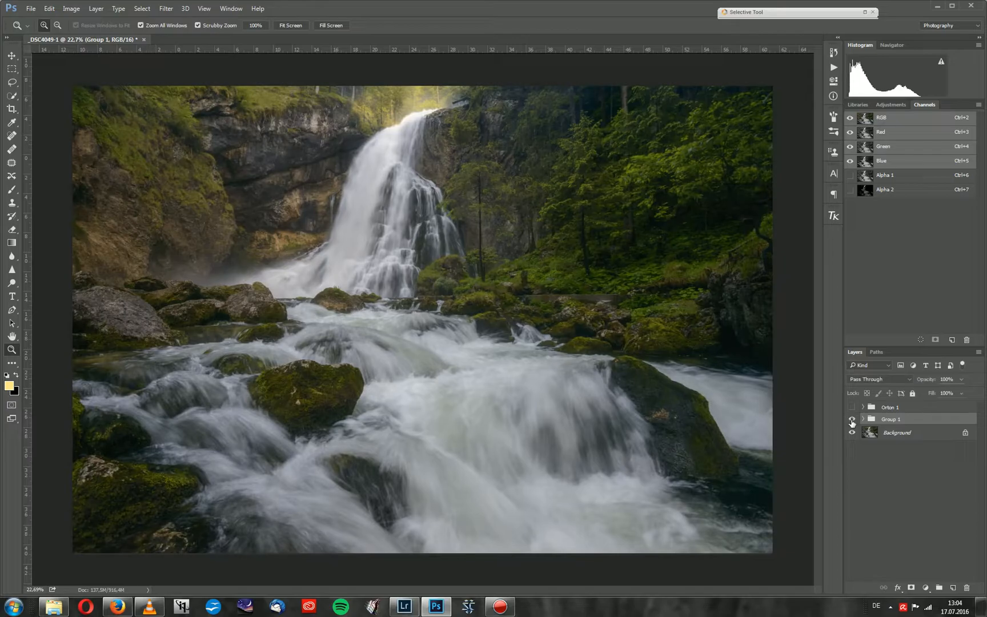
Compare the photo with Group 1 hidden and shown, and revert Layer 4 inside it to its unfiltered, unclipped Normal state
click(852, 421)
click(852, 421)
click(864, 419)
click(901, 436)
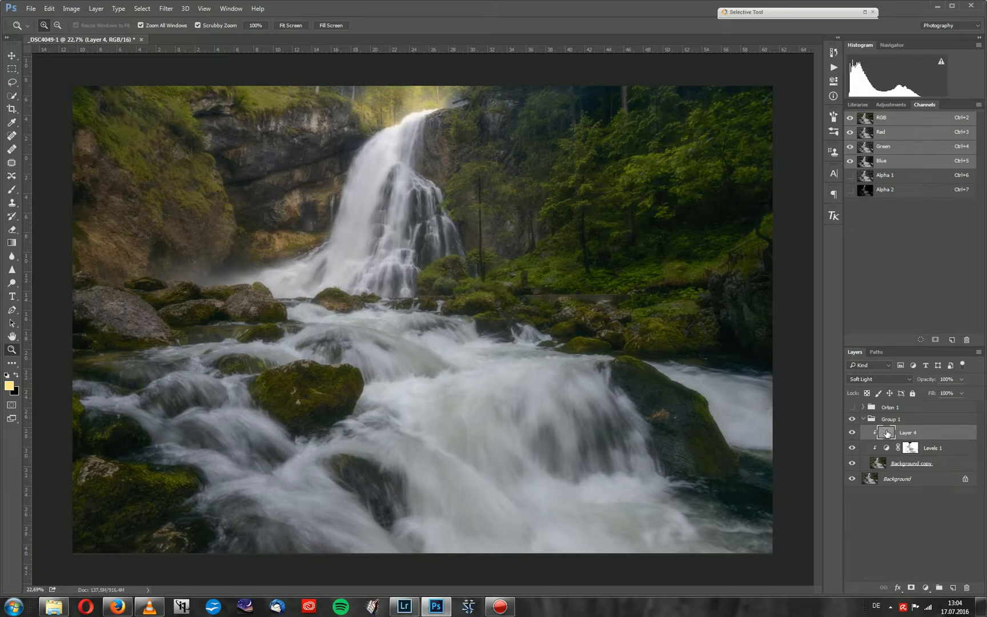
click(966, 589)
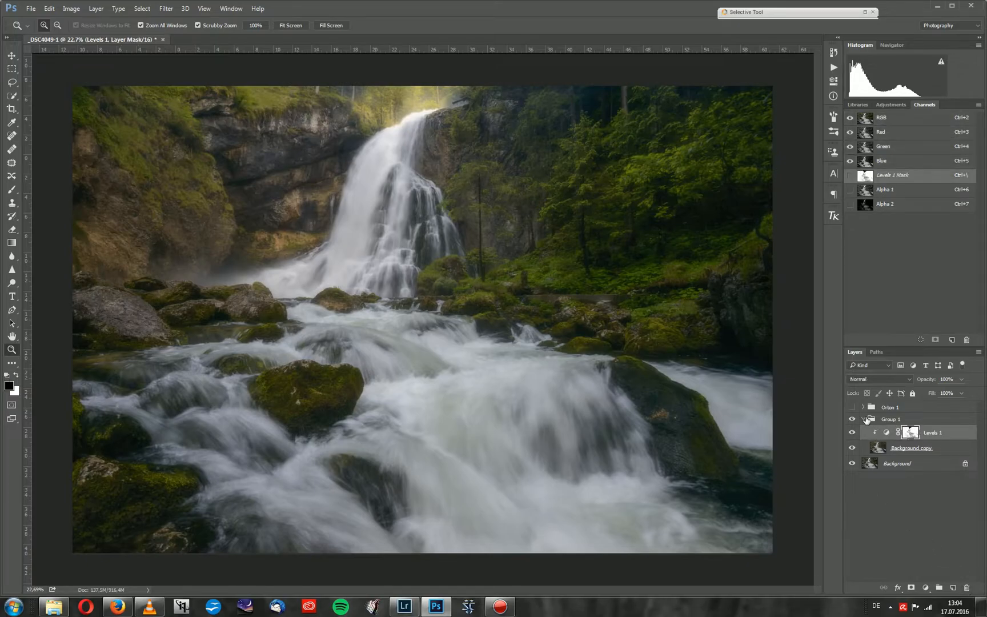
key(ctrl+z)
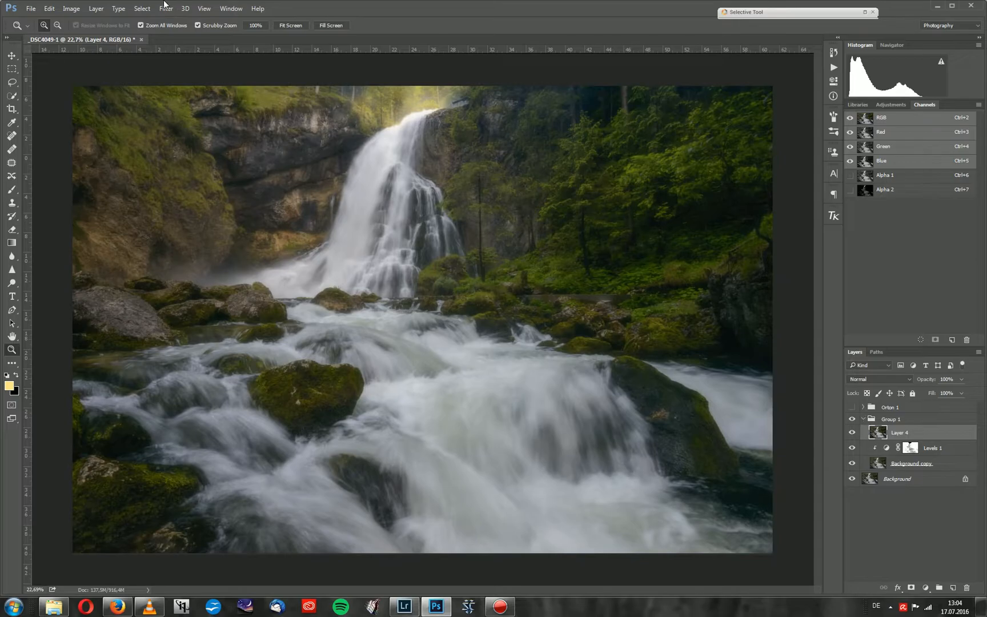
click(185, 11)
click(952, 9)
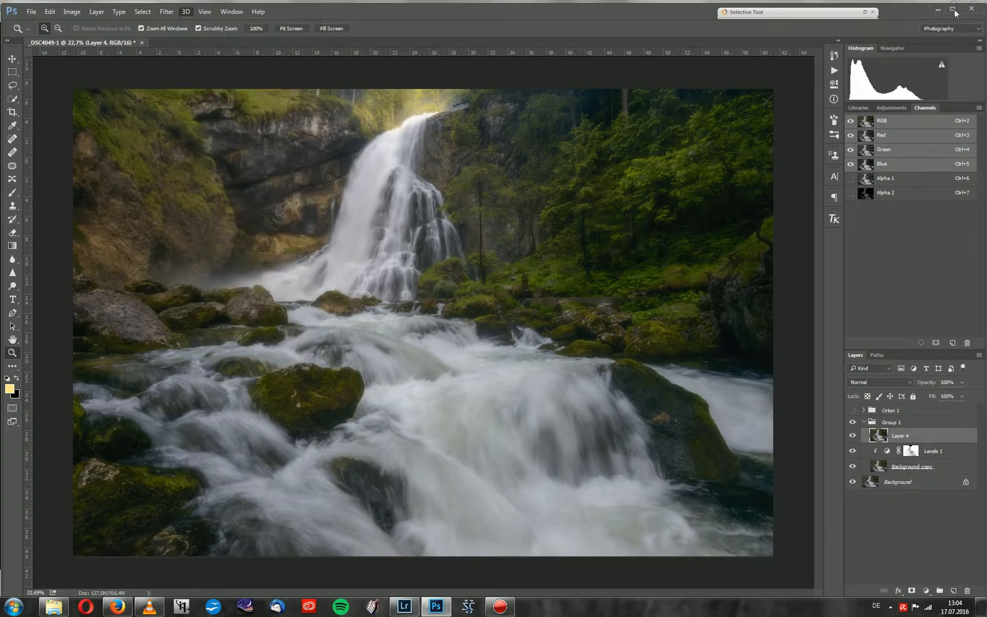
click(952, 9)
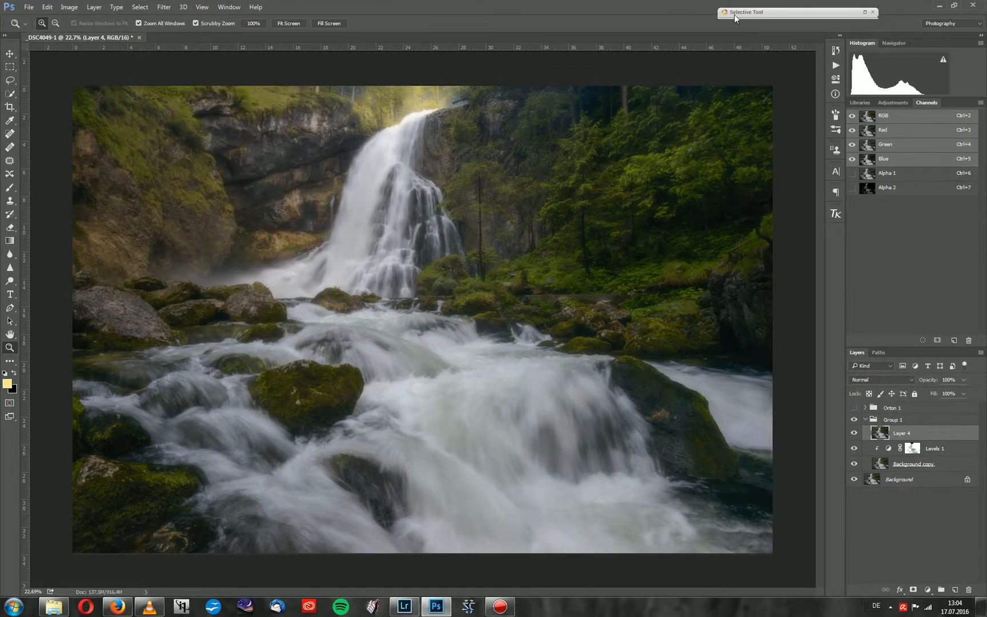
Convert Layer 4 to a smart object and apply the High Pass filter with a radius of 7.0 pixels
right_click(902, 436)
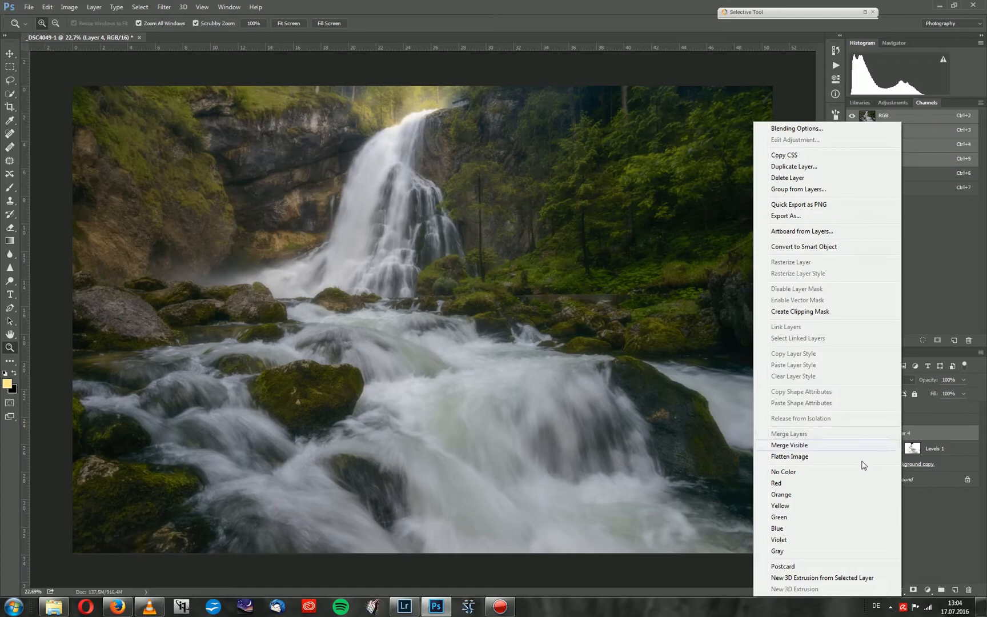
click(803, 247)
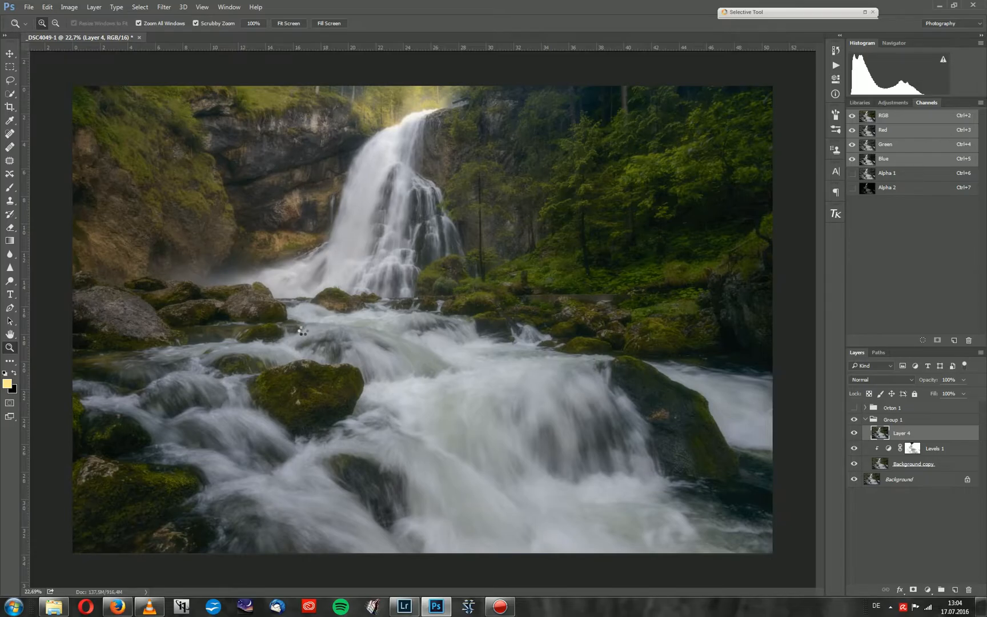
click(164, 8)
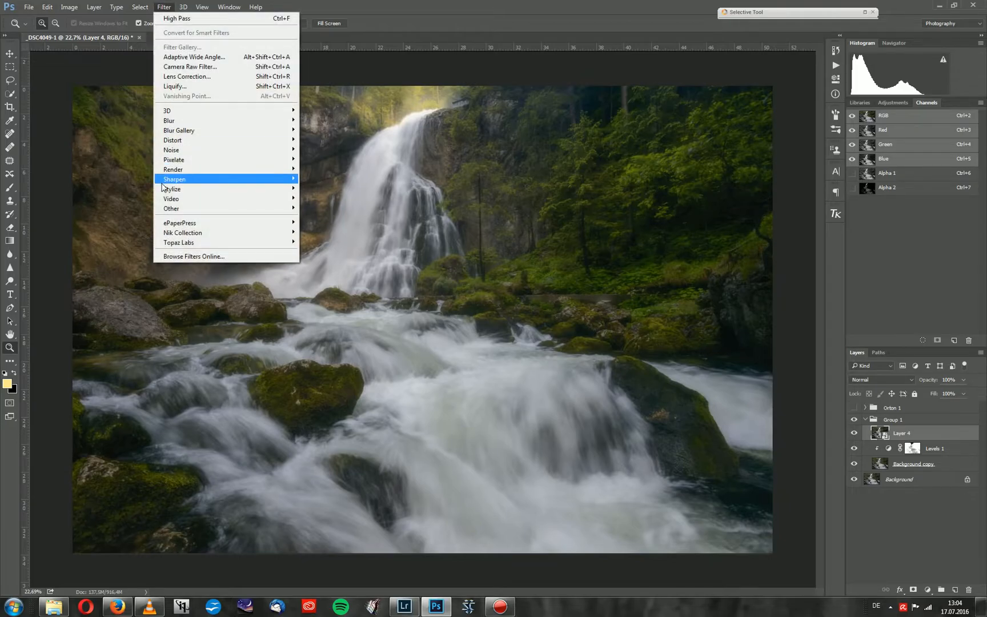
mouse_move(178, 210)
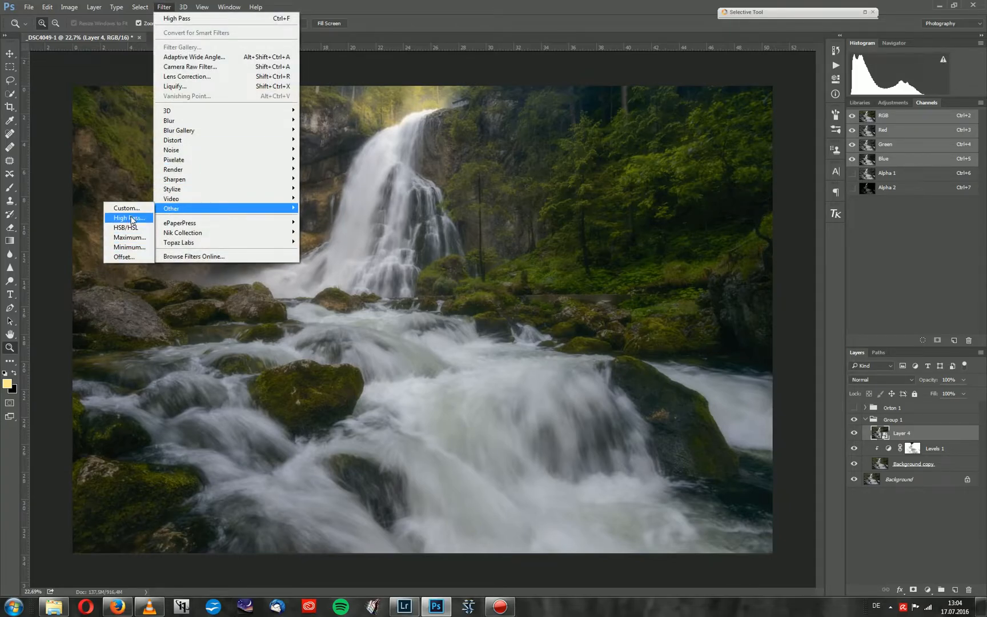
click(130, 218)
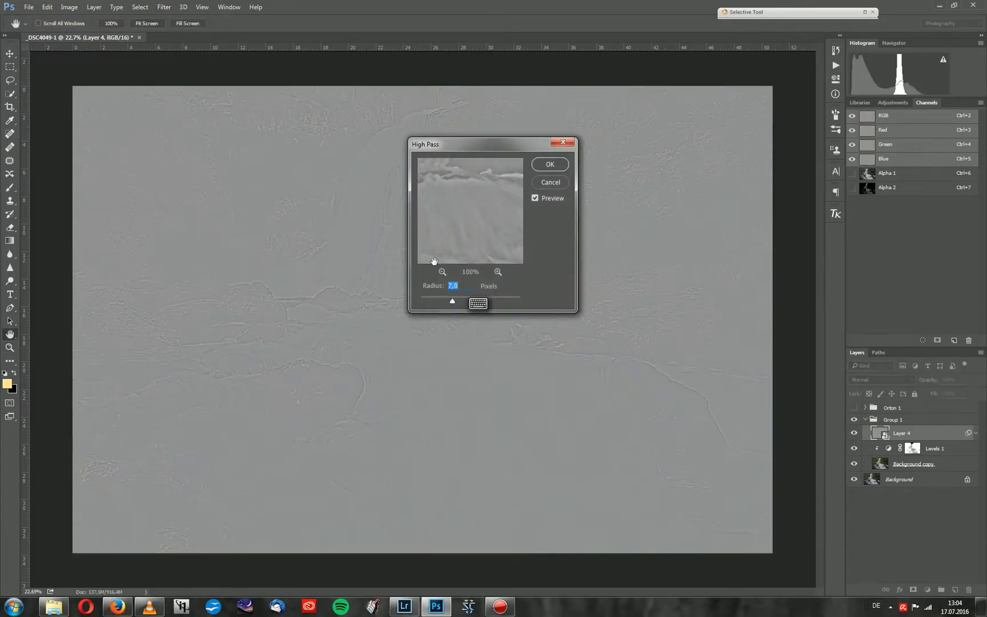
click(550, 164)
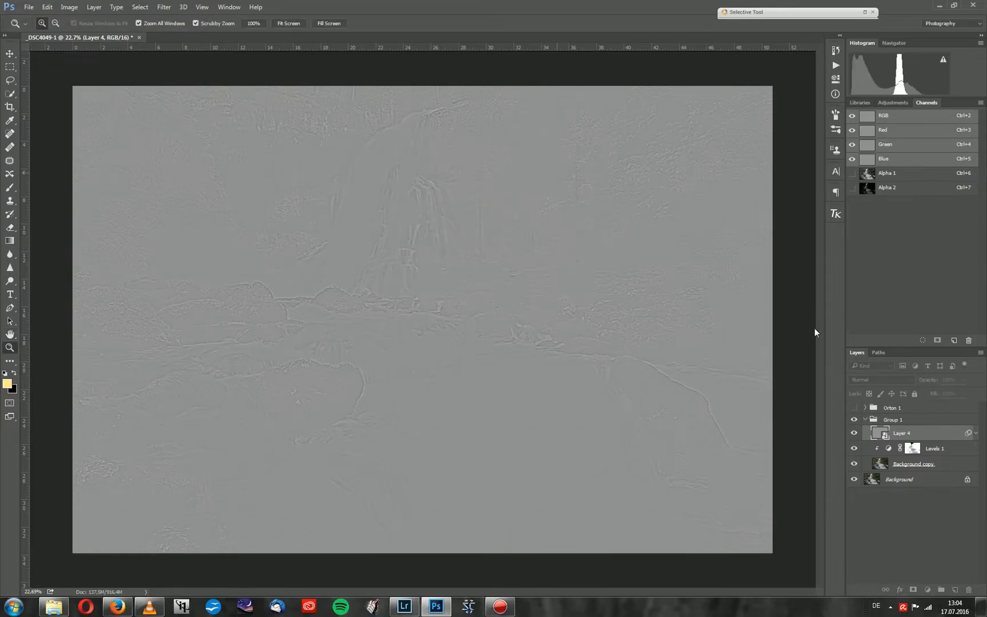
Set the blend mode of smart object Layer 4 to Soft Light and create a clipping mask from it
click(872, 380)
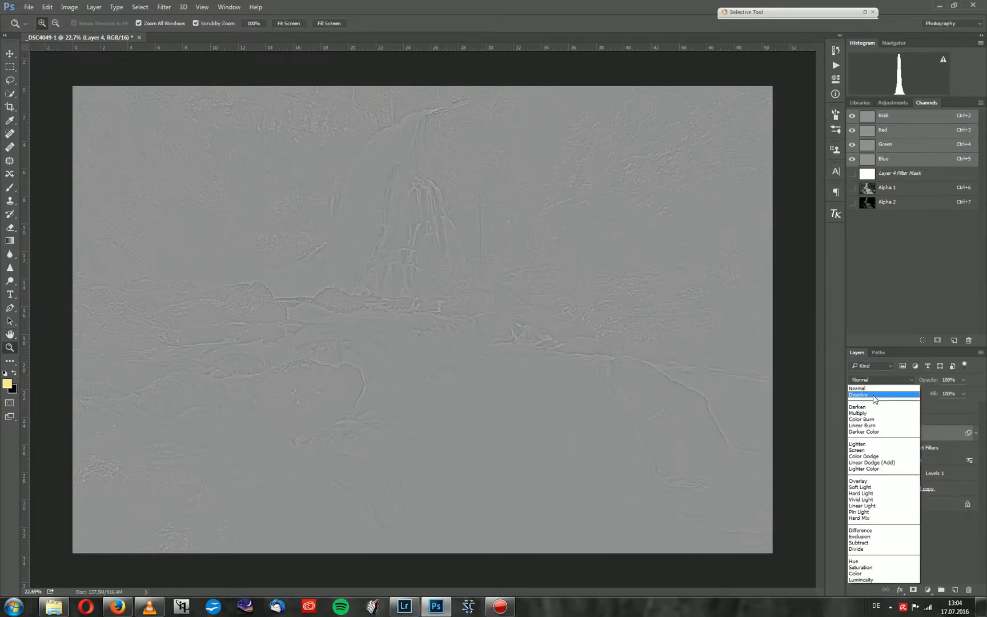
click(868, 488)
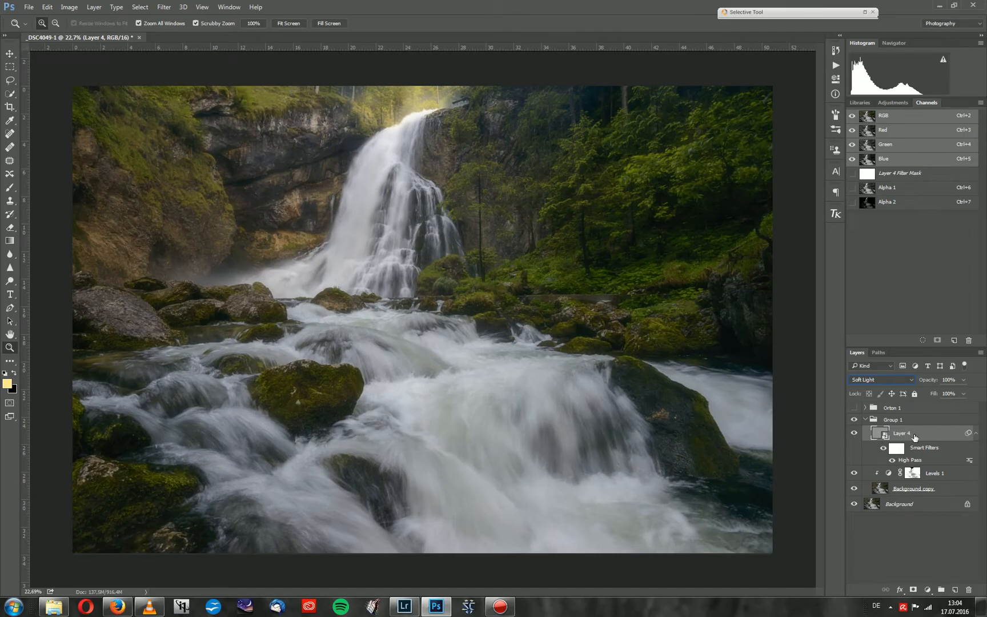
right_click(901, 436)
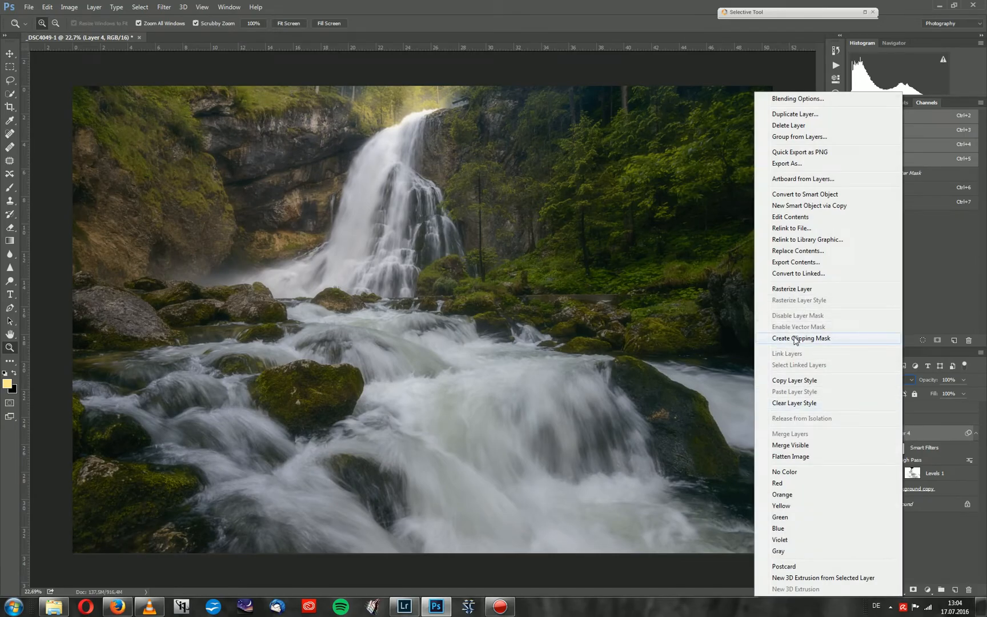
click(829, 340)
Inspect the mossy rock up close with the High Pass smart object hidden and shown, and return to the whole photo
drag(294, 400, 352, 397)
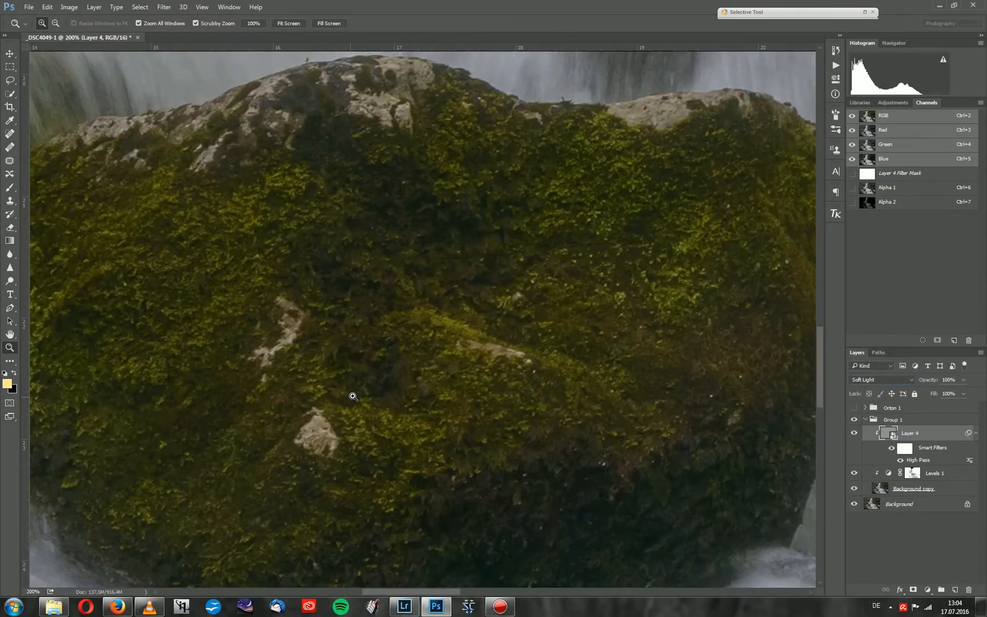
alt+click(614, 401)
click(856, 434)
click(856, 434)
click(855, 434)
click(856, 434)
key(ctrl+0)
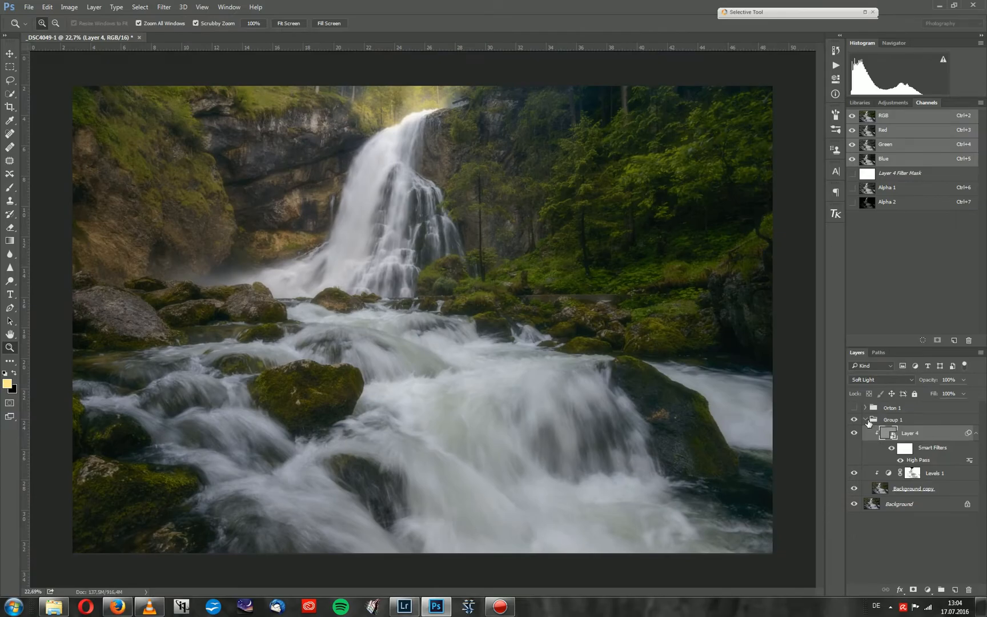
Collapse Group 1 and rename it Orton 2
click(866, 420)
text(Orton 2)
key(Return)
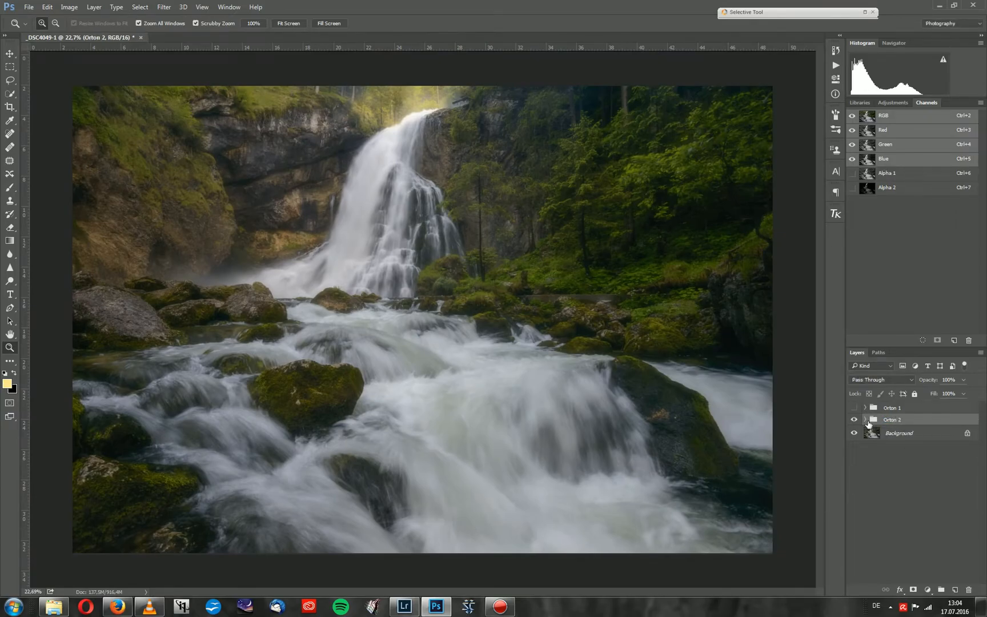
Compare the photo without the glow to the Orton 1 and Orton 2 groups, shown one at a time
drag(355, 369, 366, 373)
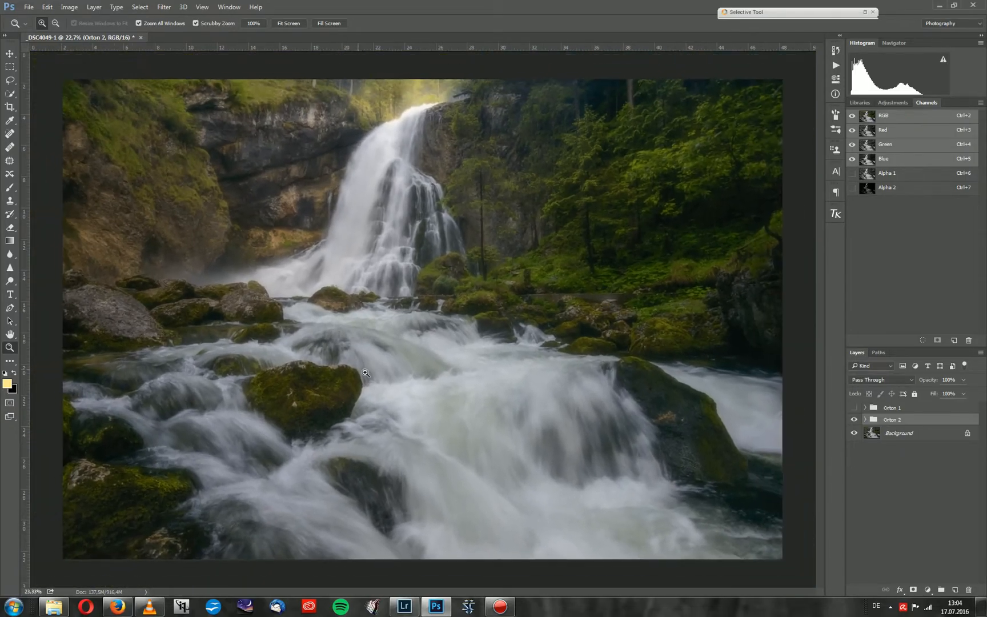
click(854, 420)
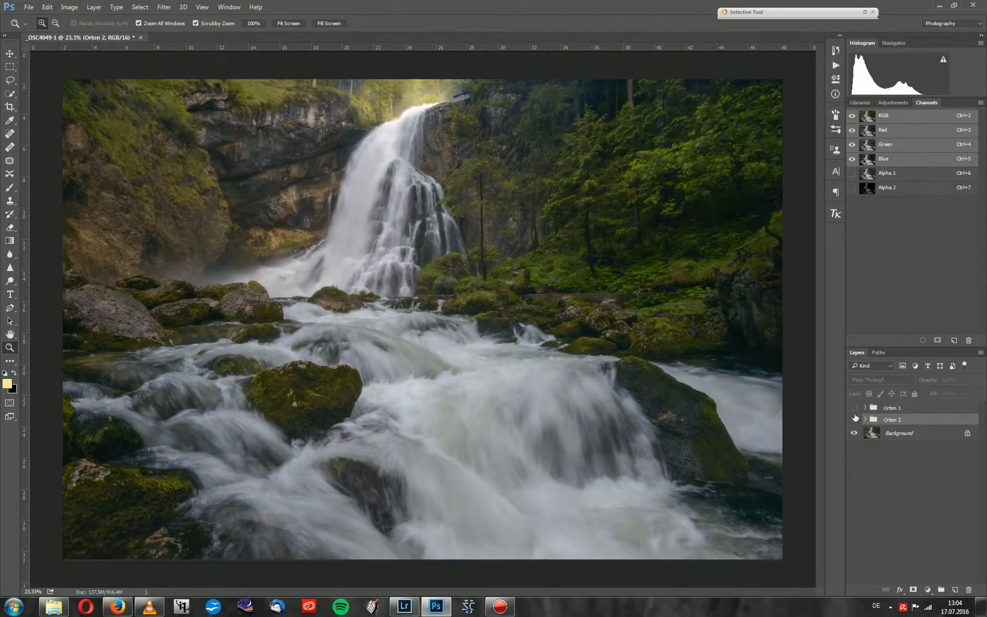
click(855, 408)
click(855, 408)
click(855, 420)
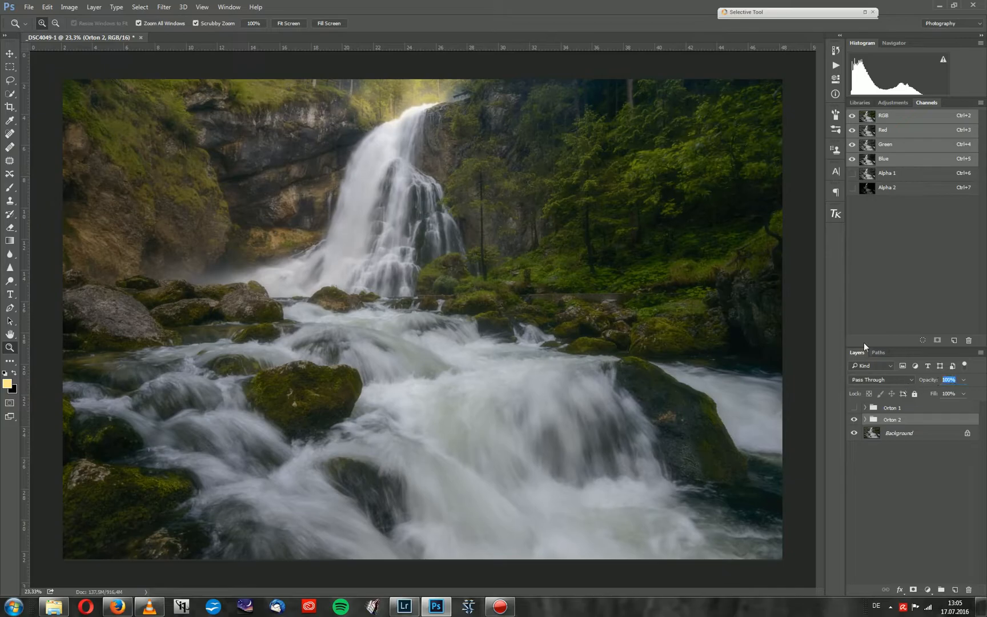
Set the opacity of the Orton 2 group to 75% and check its effect by hiding and showing it
text(75)
click(854, 420)
click(854, 420)
click(853, 419)
Show the Orton 1 and Orton 2 groups alternately to compare both glow versions with the original photo
click(853, 408)
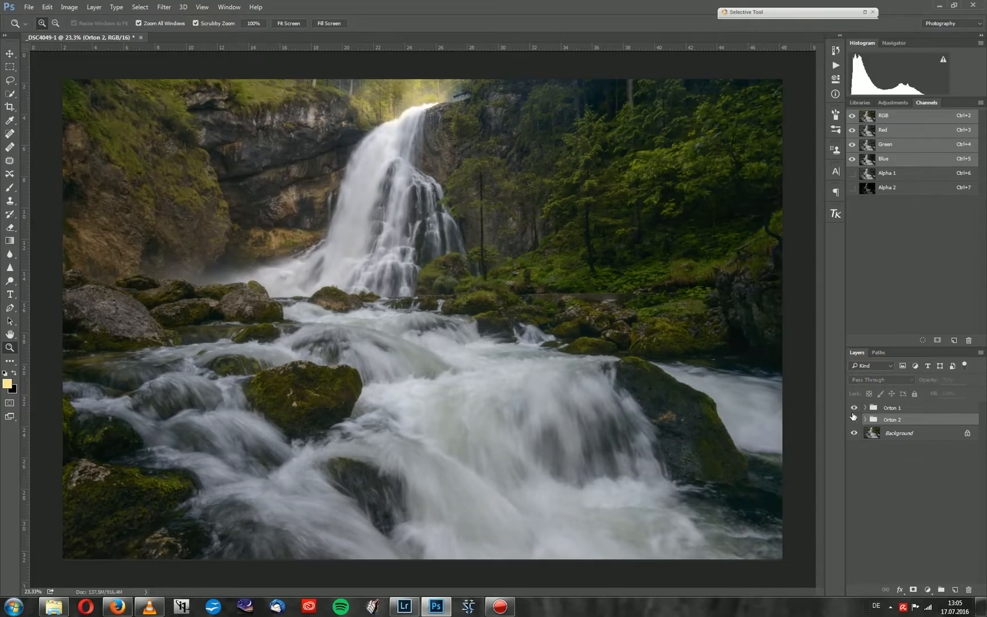
click(855, 419)
click(854, 408)
click(854, 420)
click(854, 420)
click(854, 421)
click(853, 422)
click(853, 421)
click(853, 422)
click(853, 409)
click(853, 409)
click(855, 409)
click(855, 410)
click(856, 421)
click(855, 420)
click(856, 421)
click(856, 420)
click(856, 410)
click(855, 409)
click(855, 421)
click(855, 421)
drag(466, 296, 471, 333)
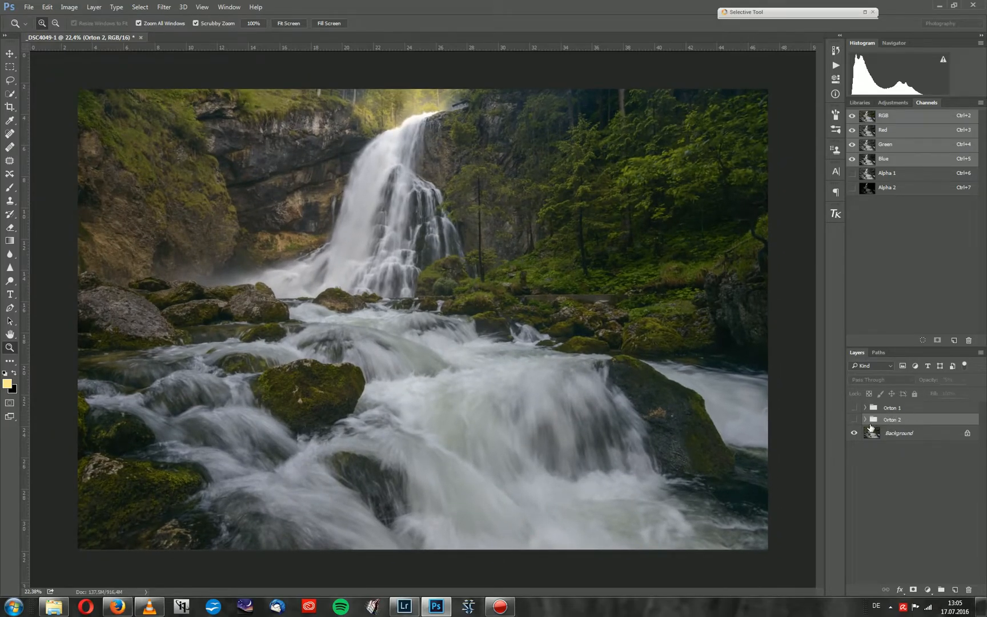
Select the Background layer and open the Glamour Glow filter of Color Efex Pro 4 from the Nik Selective Tool
click(900, 436)
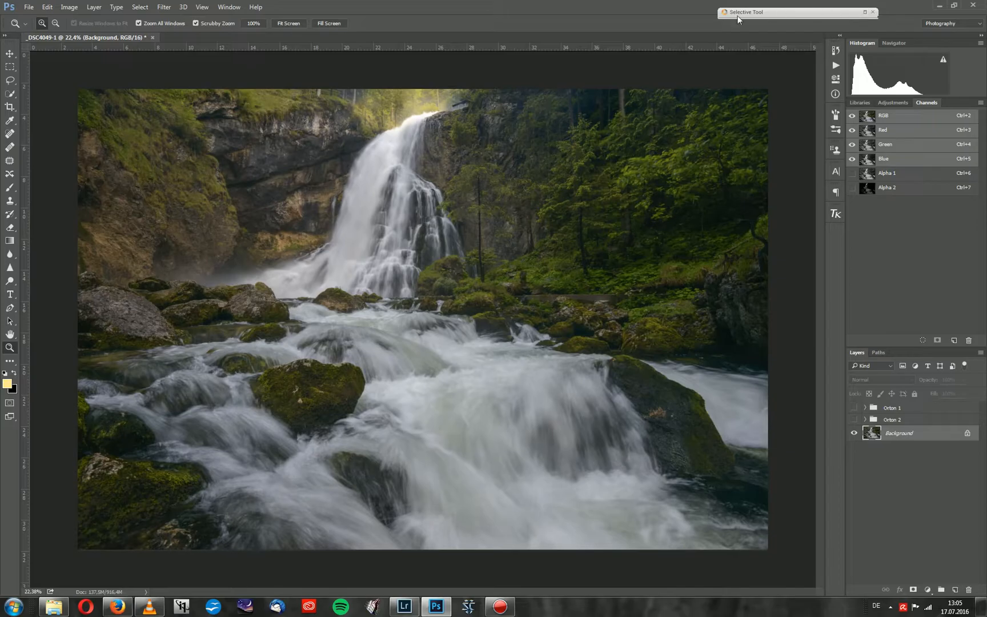
drag(773, 13, 770, 15)
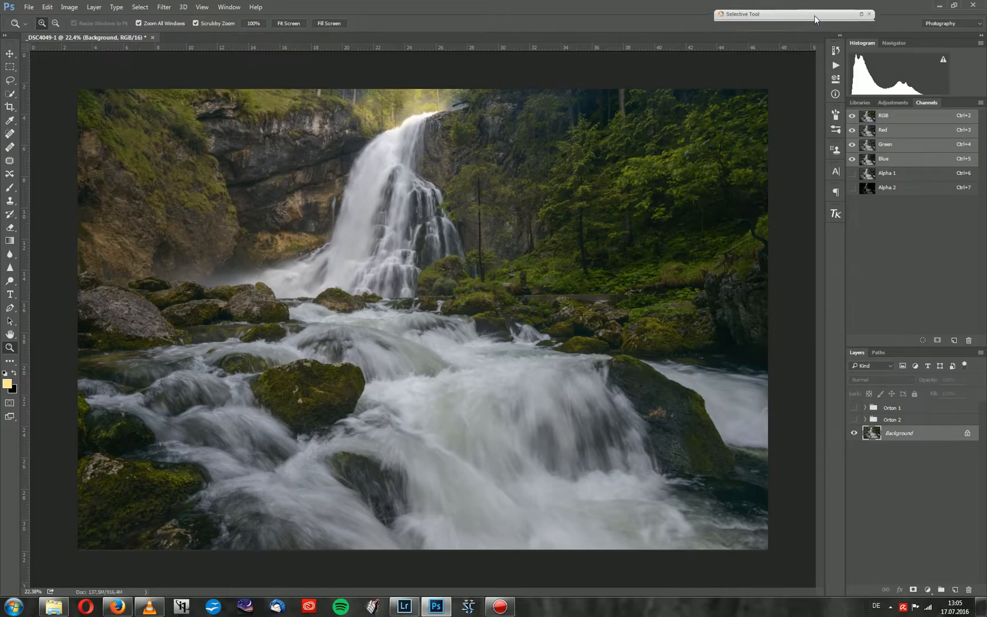
click(862, 14)
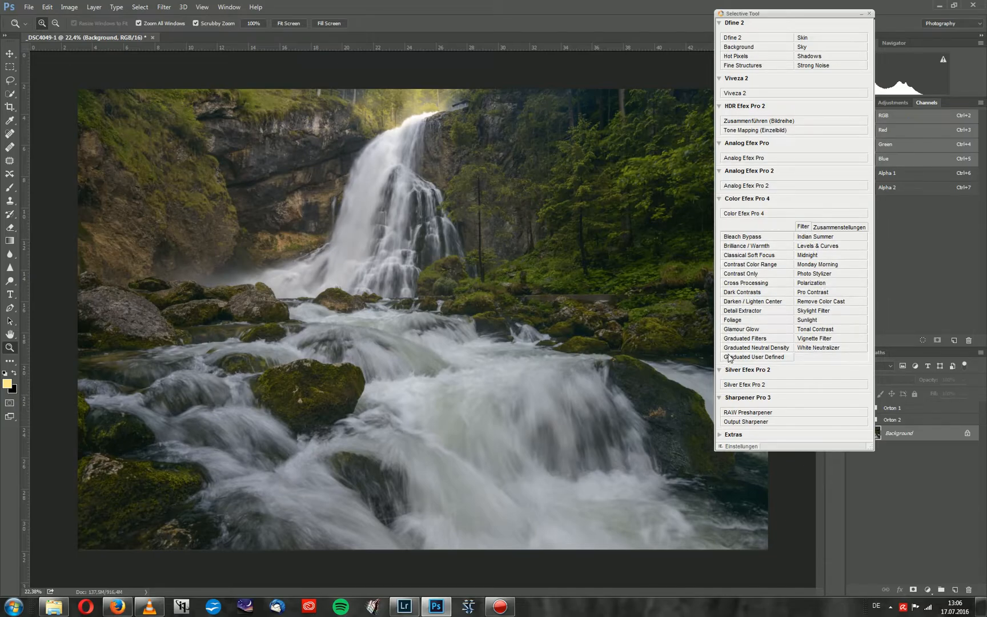
click(745, 332)
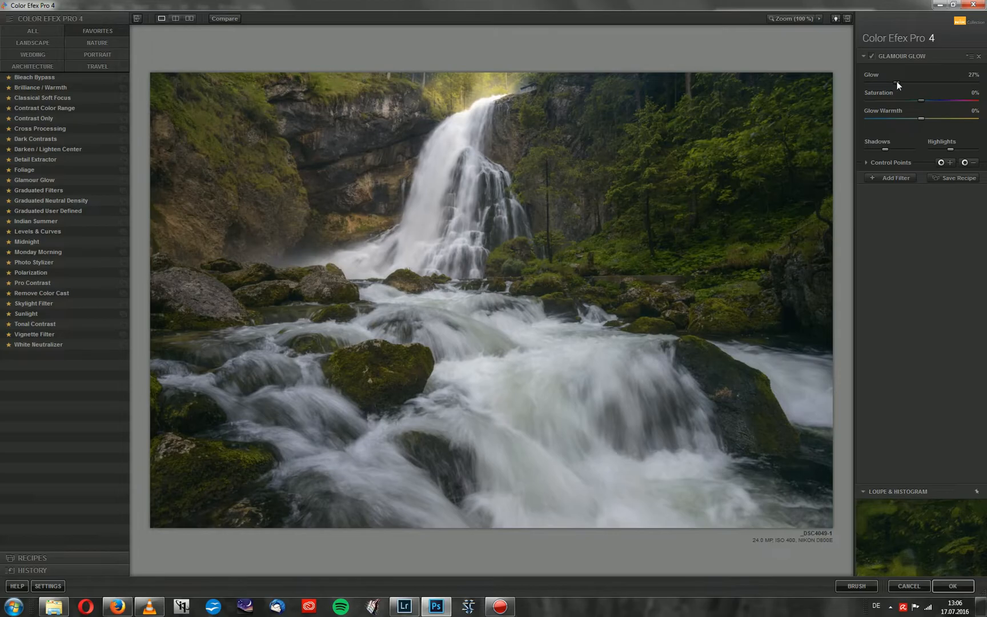
Set Glamour Glow's Glow to 27% and Glow Warmth to 41%, and try different Shadows protection amounts
drag(943, 78, 883, 83)
drag(944, 113, 945, 113)
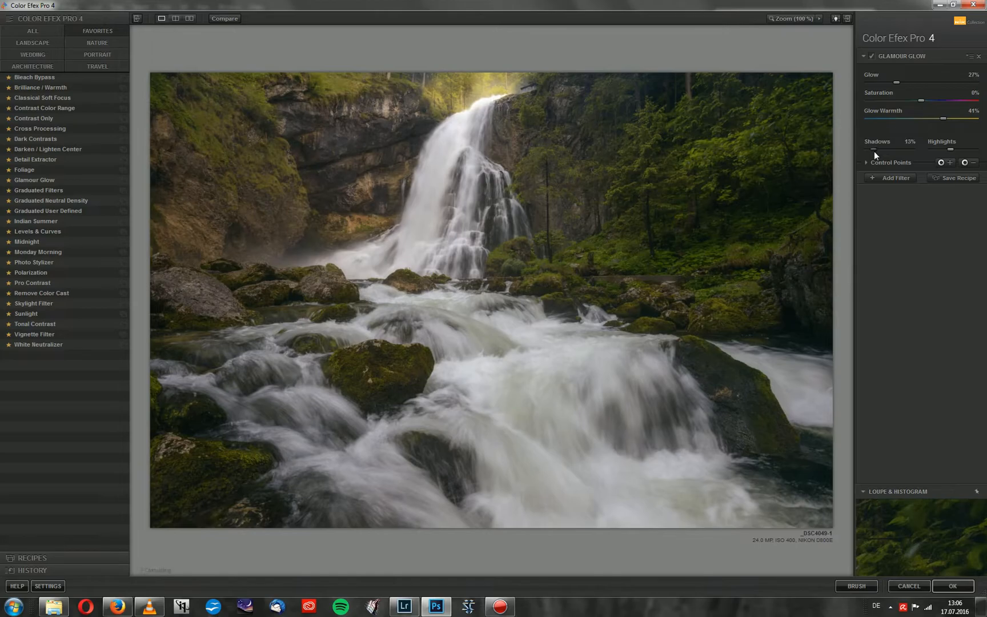
drag(901, 147, 903, 148)
drag(891, 148, 877, 148)
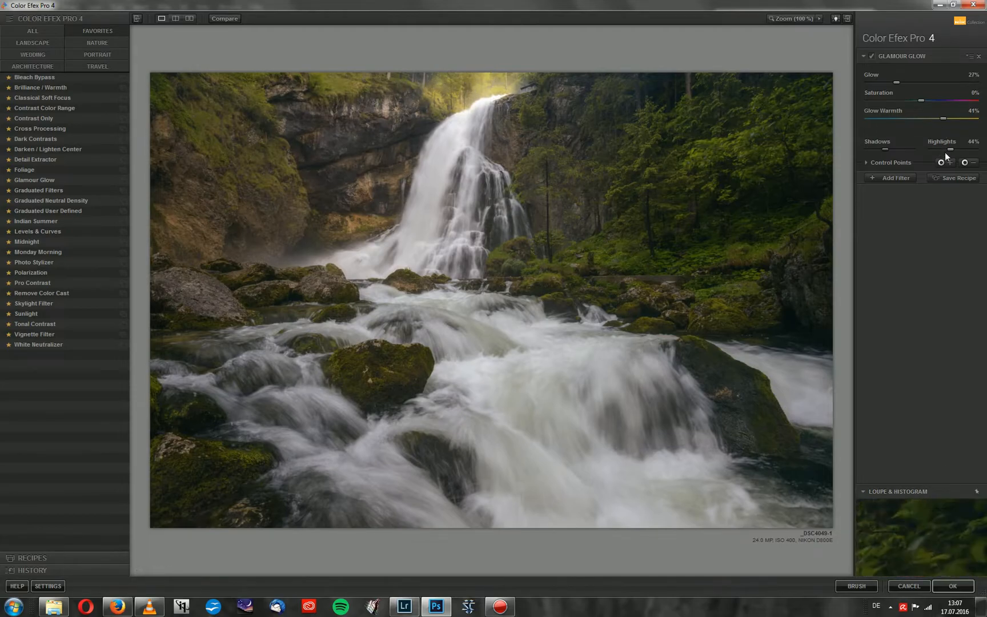
Try different Highlights protection amounts, settle on a slightly lower one, and apply the Glamour Glow filter to the photo
drag(956, 150, 921, 155)
click(975, 151)
drag(932, 154, 918, 159)
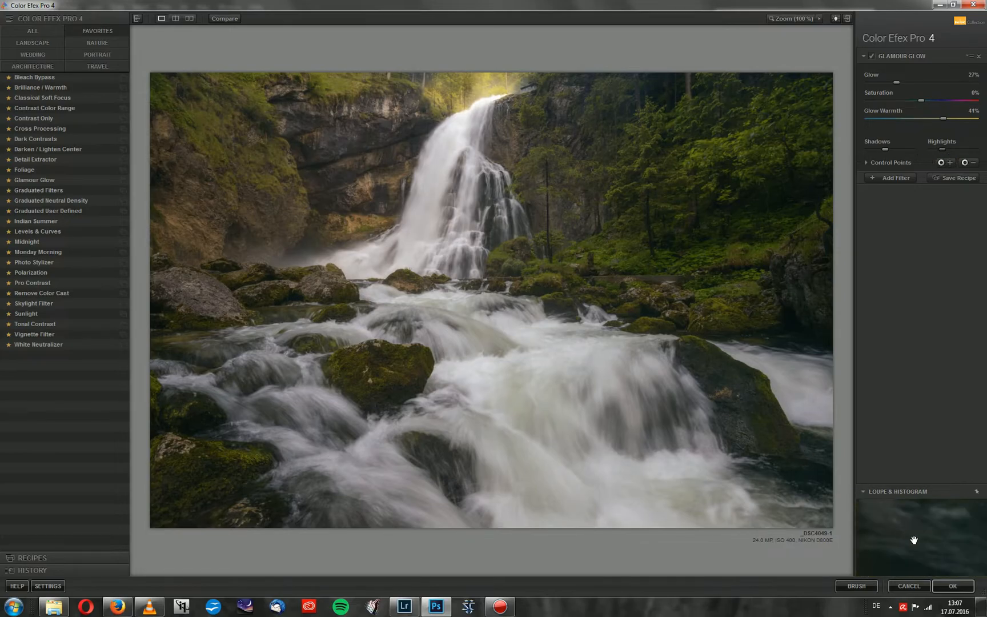
click(953, 588)
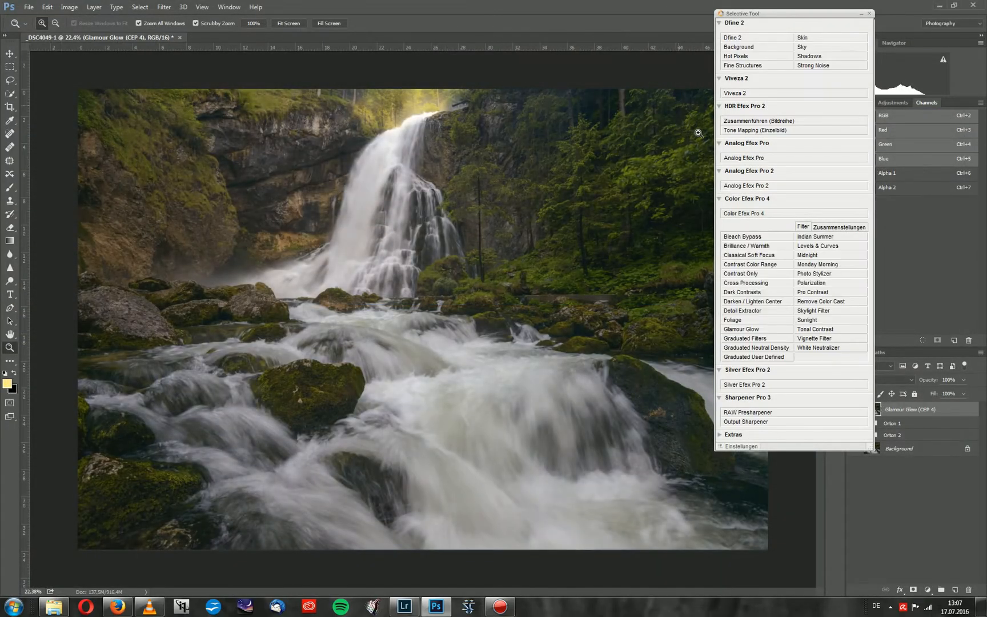
Collapse the Selective Tool and add a black layer mask to the Glamour Glow (CEP 4) layer
click(860, 14)
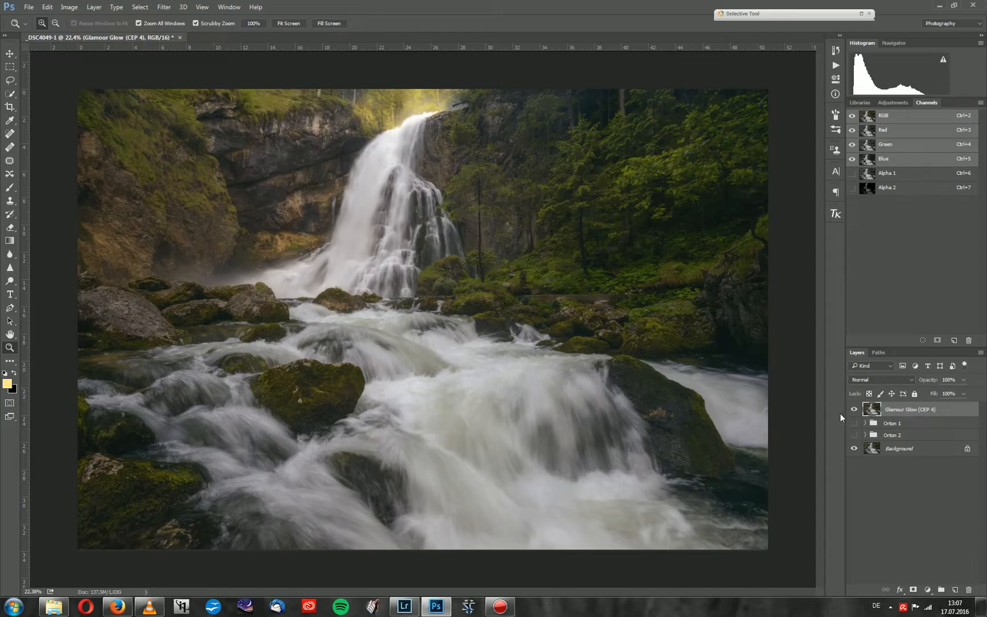
alt+click(914, 592)
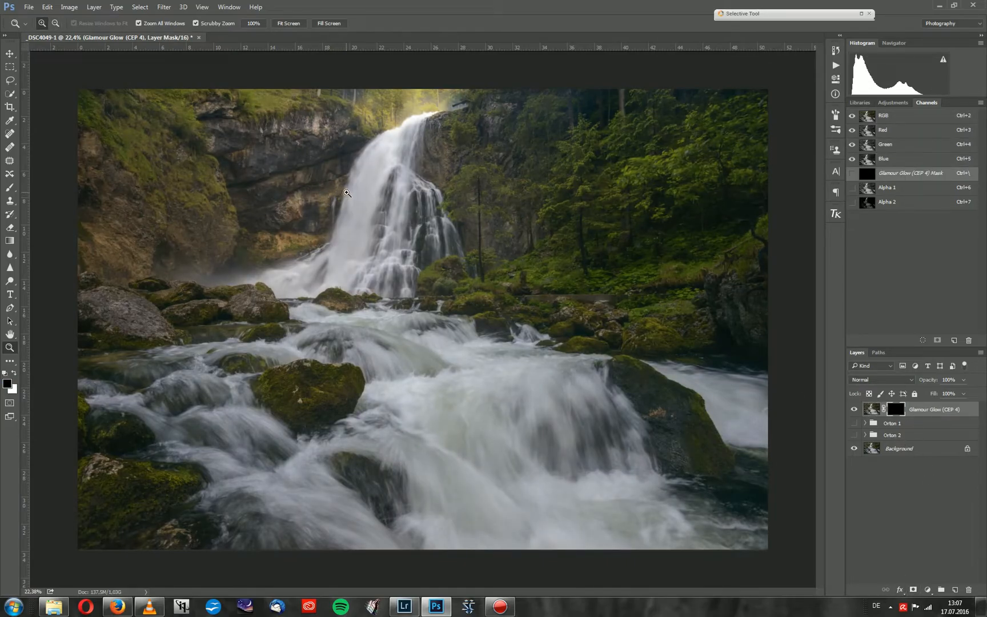
Paint white at 30% brush opacity on the Glamour Glow (CEP 4) mask over the cliffs beside the waterfall and the central mossy boulder
key(b)
mouse_move(328, 192)
mouse_down()
mouse_move(353, 192)
mouse_move(341, 192)
mouse_up()
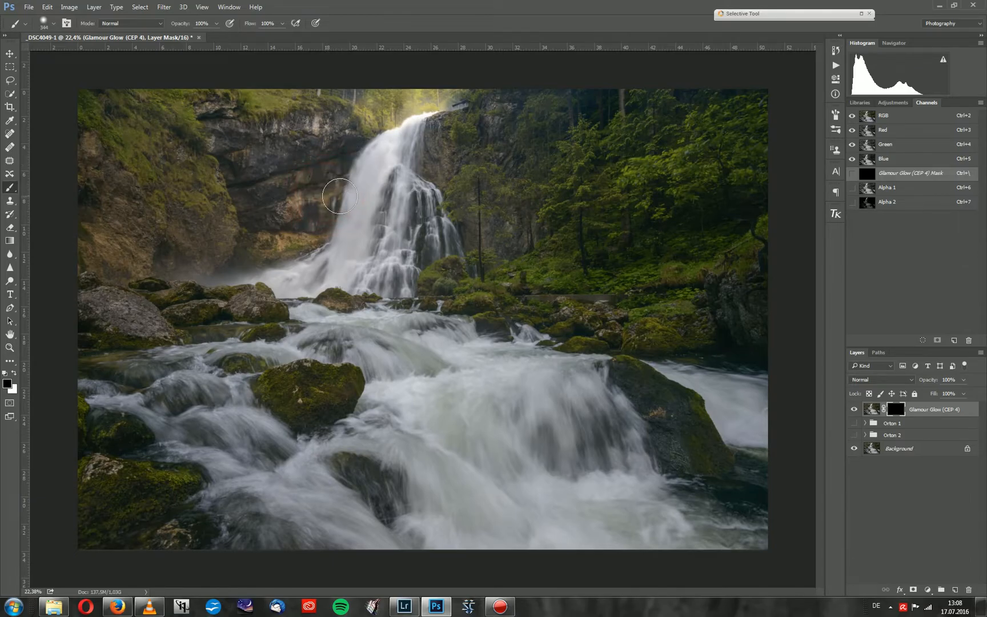
key(x)
mouse_move(354, 96)
mouse_down()
mouse_move(460, 90)
mouse_move(393, 97)
mouse_move(322, 81)
mouse_move(368, 99)
mouse_move(342, 96)
mouse_up()
alt+right_click(255, 145)
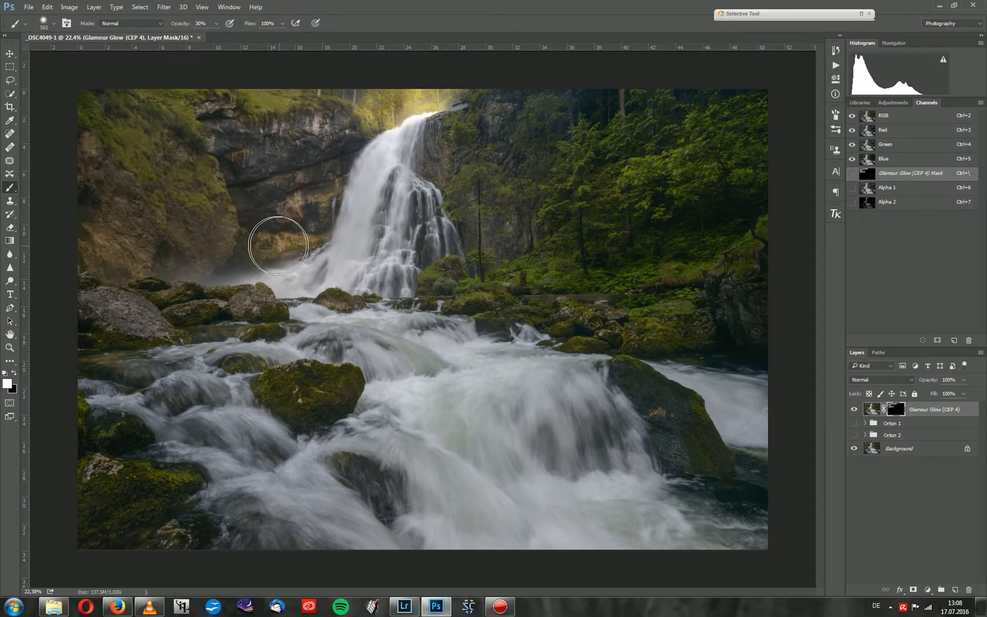
mouse_move(286, 397)
mouse_down()
mouse_move(306, 387)
mouse_move(334, 394)
mouse_up()
alt+right_click(470, 296)
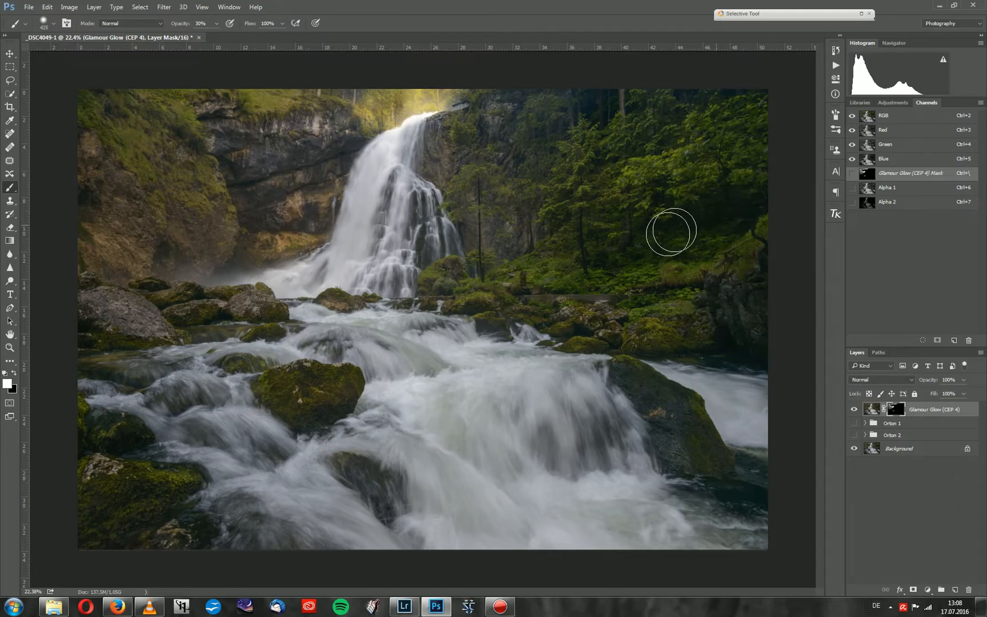
Continue painting the Glamour Glow (CEP 4) mask white with varied brush sizes over the forest, the riverbank, the foreground rocks and the upper cliff
alt+right_click(605, 229)
mouse_move(743, 149)
mouse_down()
mouse_move(726, 124)
mouse_move(644, 187)
mouse_move(632, 155)
mouse_move(575, 160)
mouse_move(529, 136)
mouse_move(535, 164)
mouse_move(562, 186)
mouse_move(731, 204)
mouse_move(729, 147)
mouse_move(677, 202)
mouse_move(540, 165)
mouse_move(508, 142)
mouse_move(540, 130)
mouse_move(566, 151)
mouse_up()
alt+right_click(555, 149)
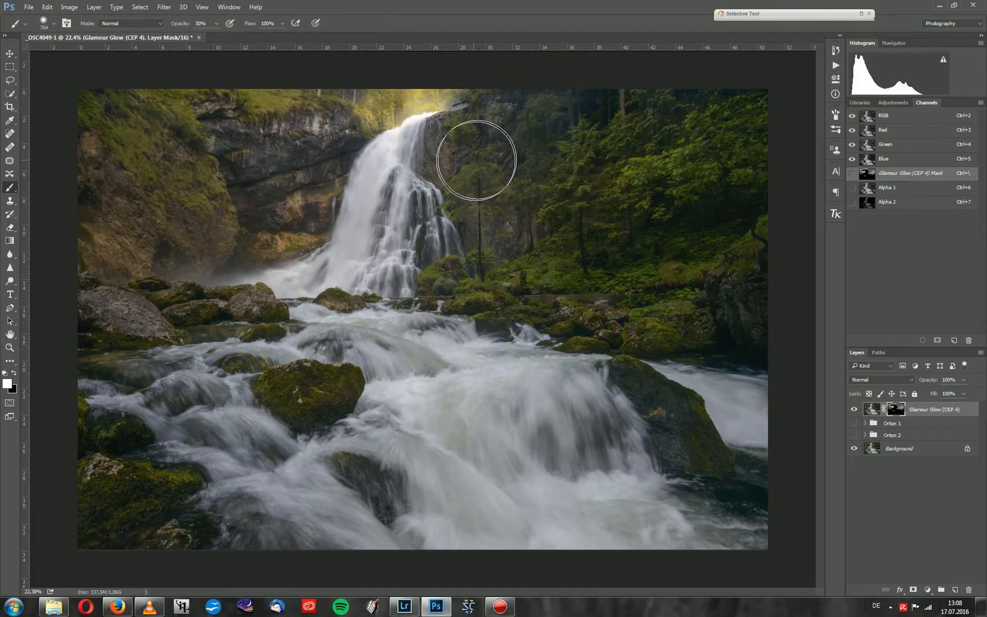
mouse_move(525, 261)
mouse_down()
mouse_move(693, 288)
mouse_move(684, 301)
mouse_move(694, 299)
mouse_up()
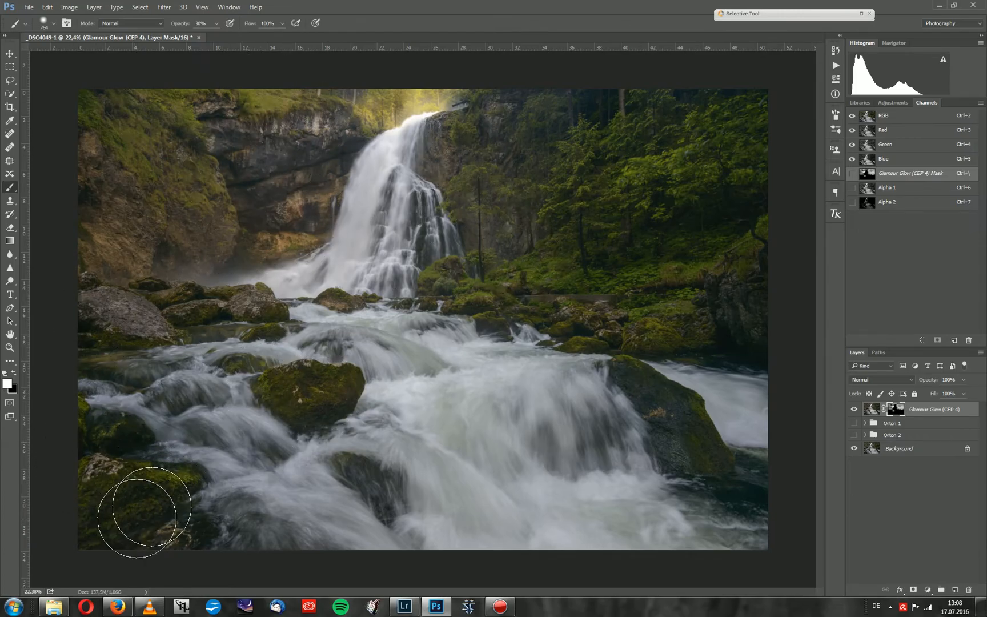
drag(694, 405, 656, 405)
mouse_move(650, 391)
mouse_down()
mouse_move(636, 375)
mouse_move(666, 415)
mouse_up()
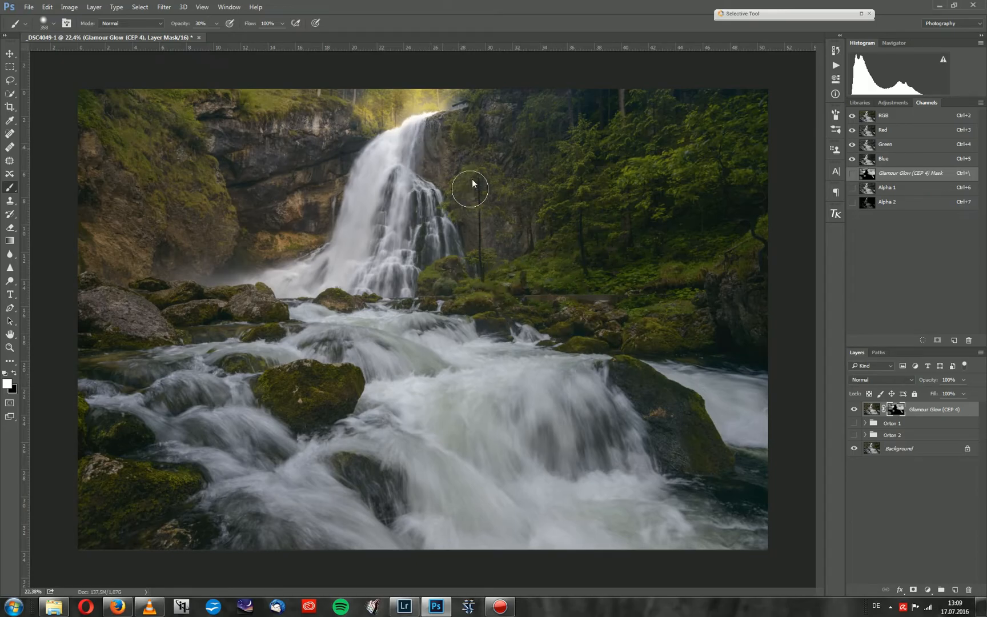
key(bracketright)
key(bracketright)
key(bracketright)
key(bracketright)
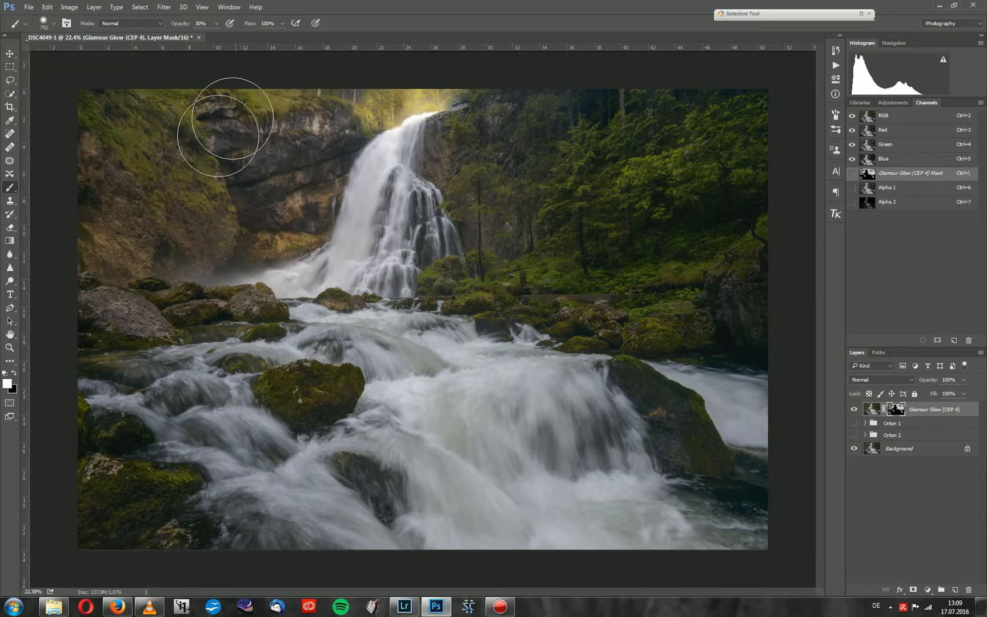
Delete the Glamour Glow (CEP 4) layer
key(z)
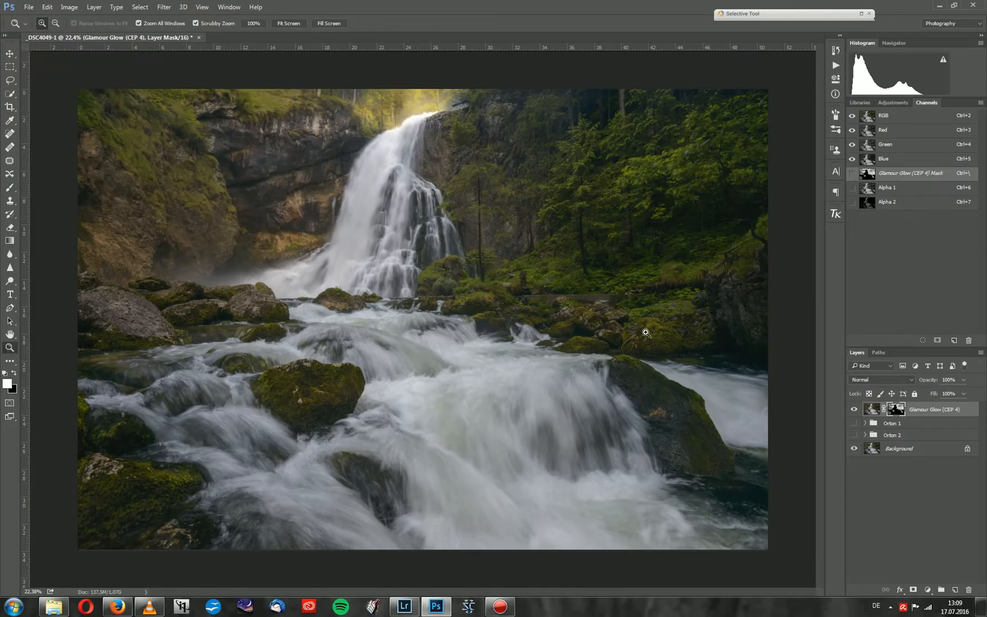
click(872, 410)
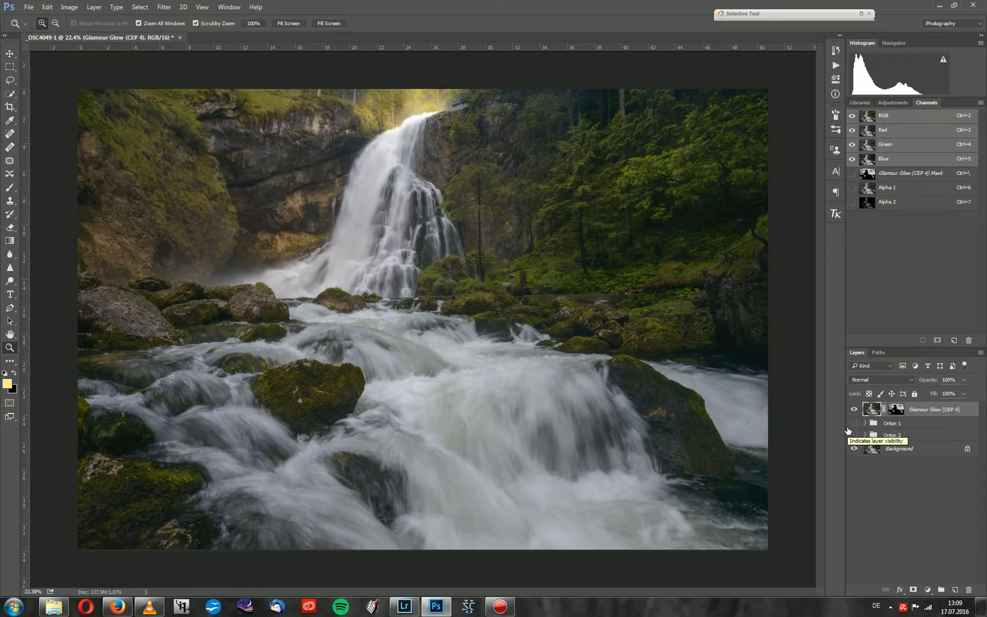
key(Delete)
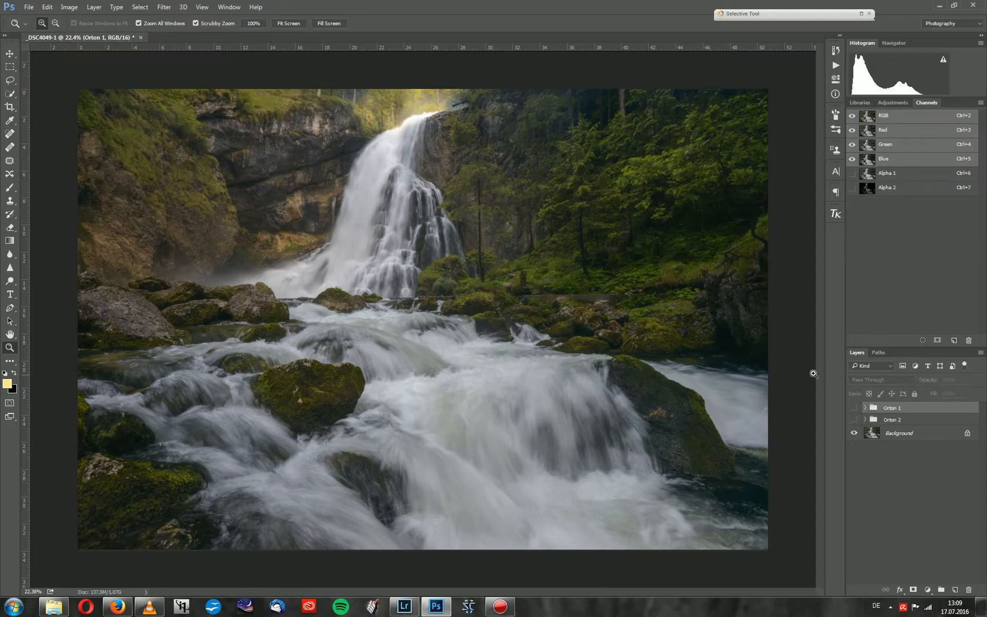
Show the Orton 2 group, stamp the visible layers into a new layer above it, and convert that layer to a smart object
click(854, 421)
click(892, 420)
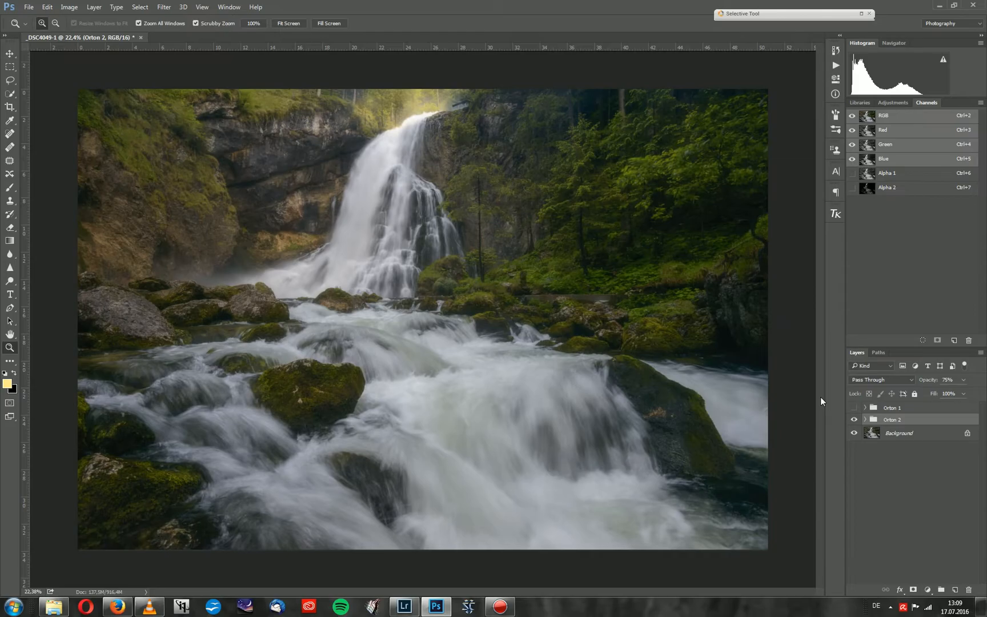
key(ctrl+shift+alt+e)
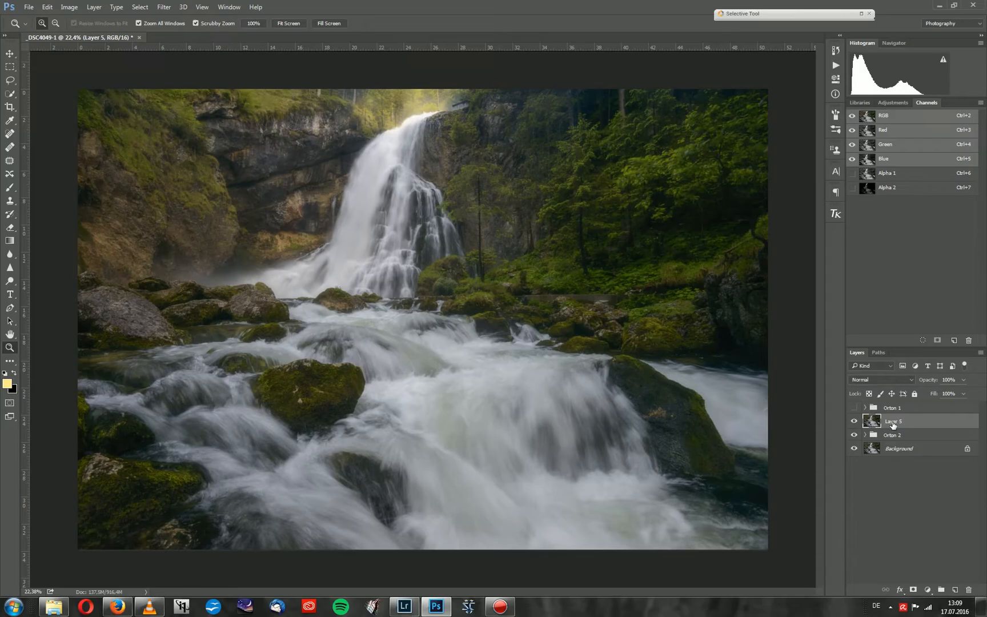
right_click(893, 425)
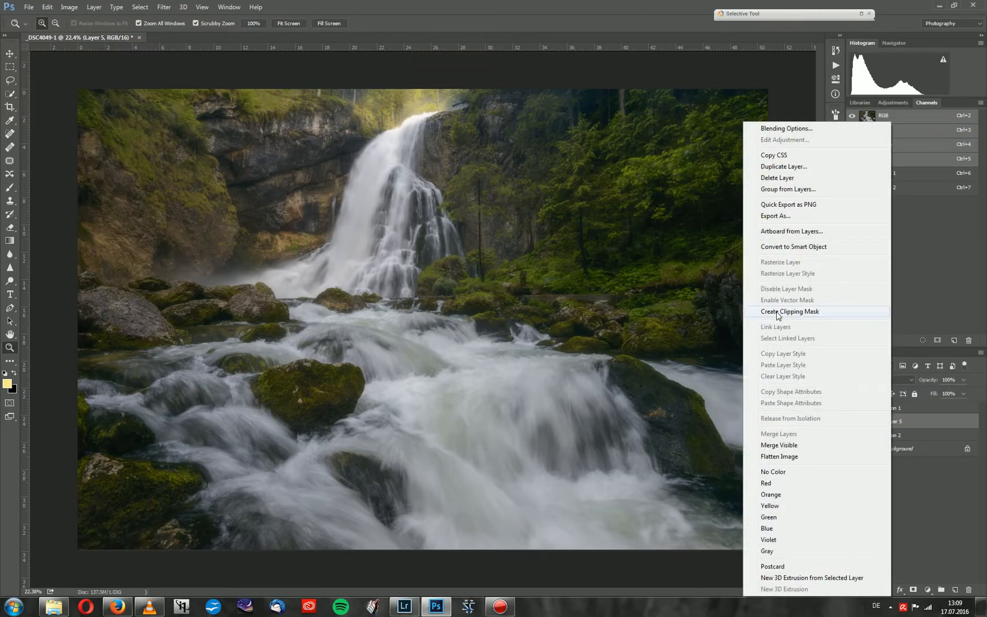
click(781, 247)
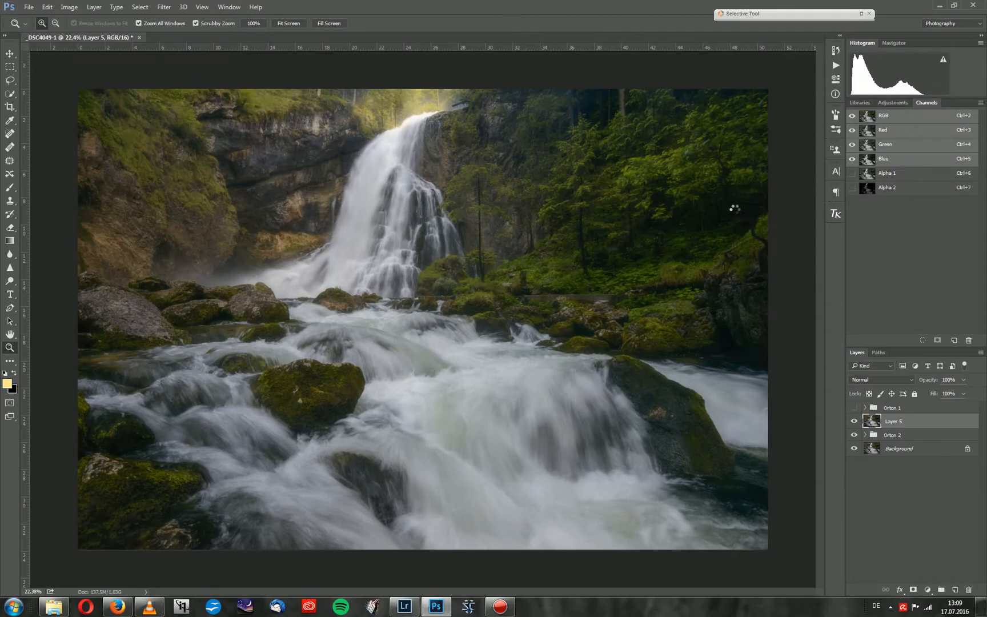
Apply Color Efex Pro 4's Glamour Glow to Layer 5 with Glow 27%, Saturation 0% and Glow Warmth 49%
click(861, 13)
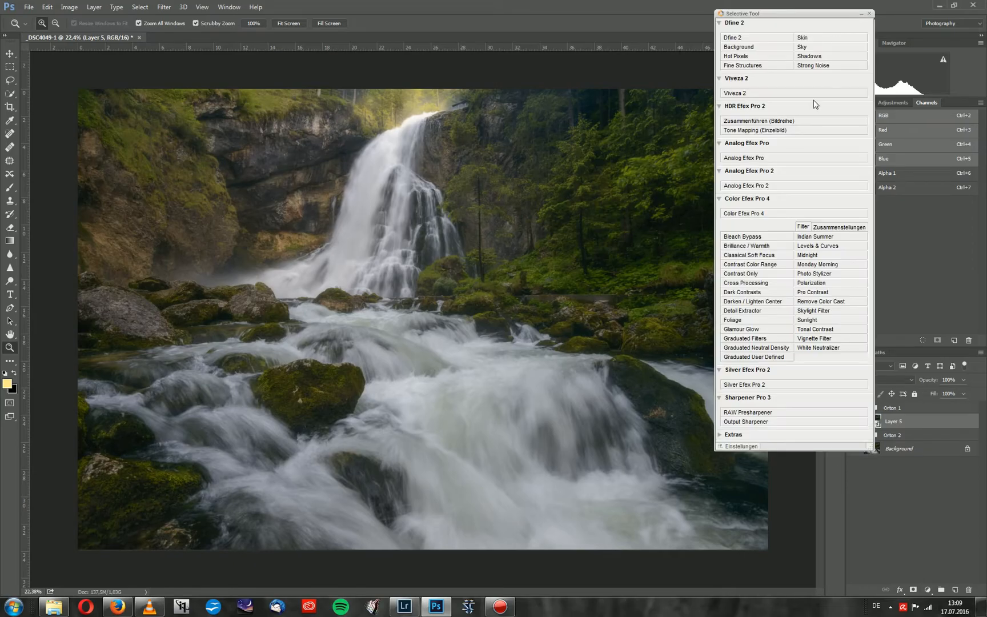
click(750, 330)
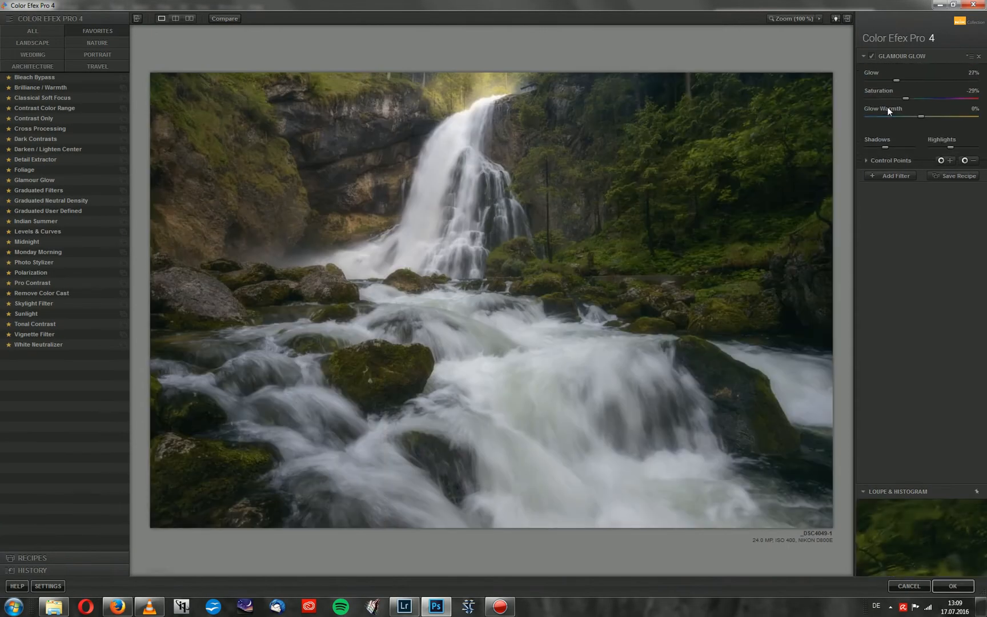
click(974, 94)
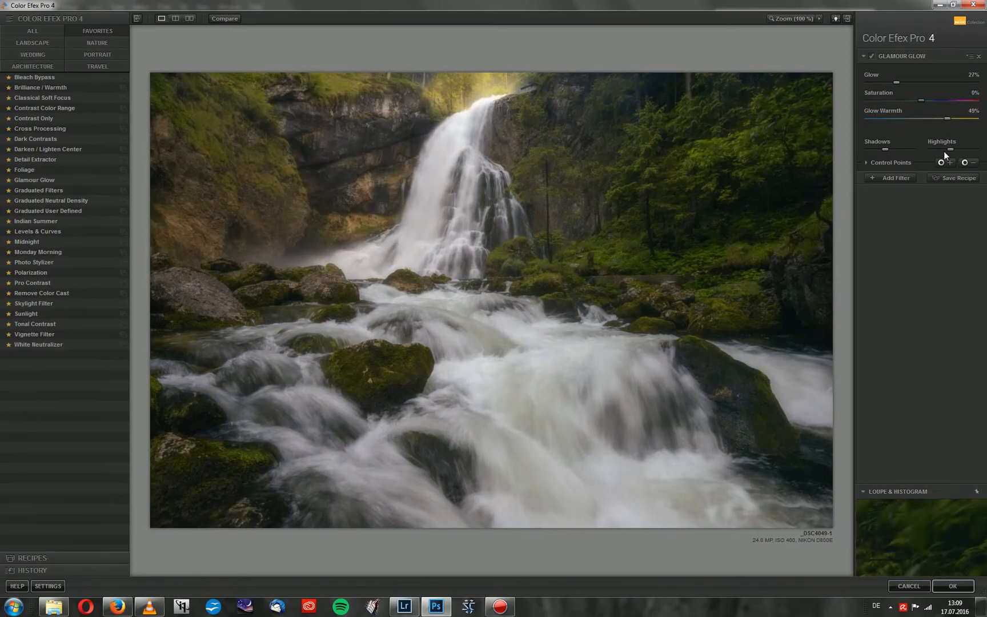
click(953, 588)
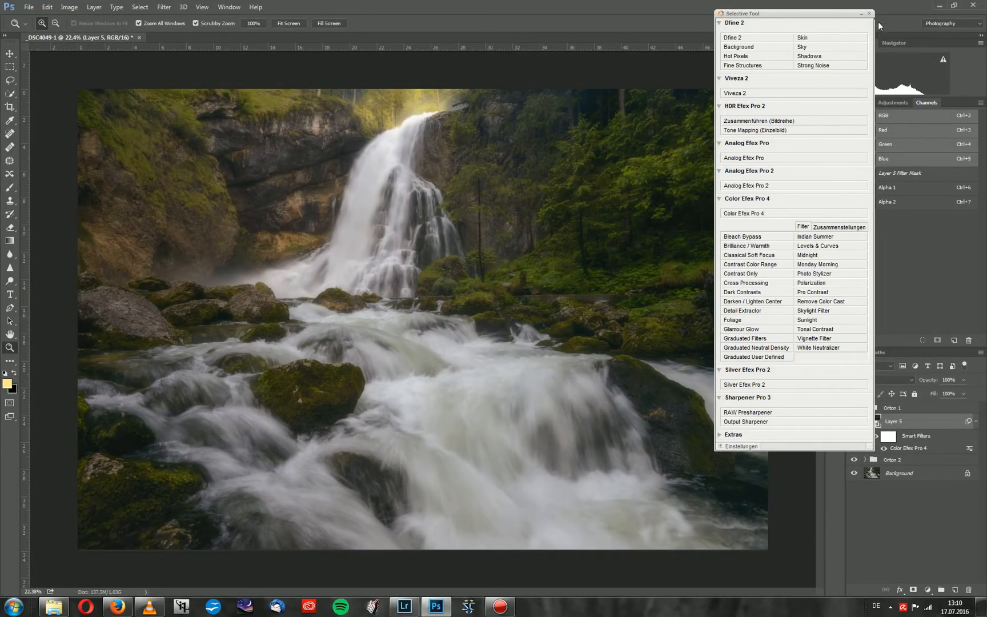
click(861, 14)
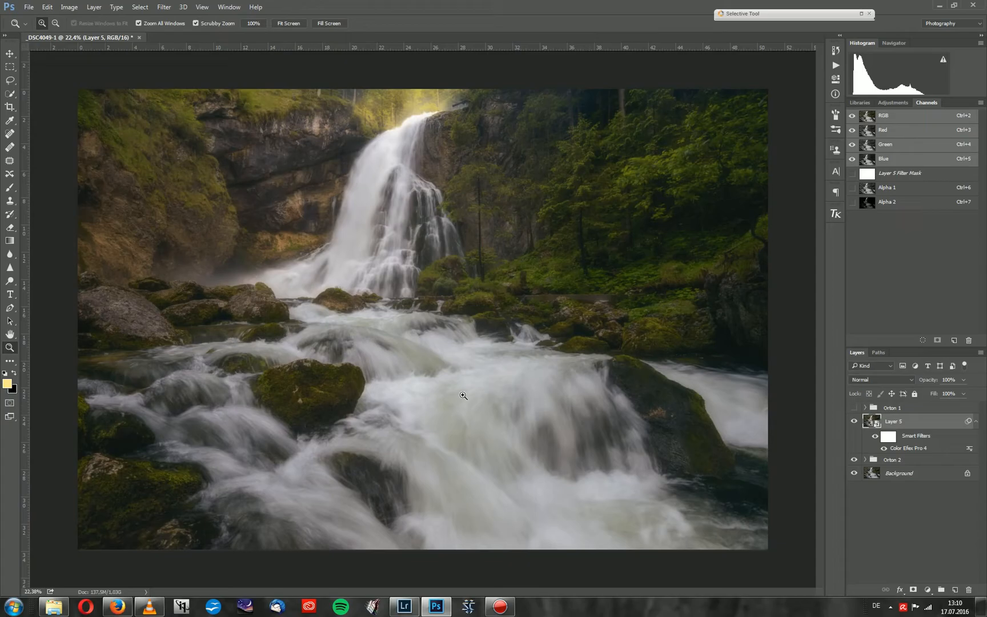
Add a black layer mask to Layer 5 and paint it white at 30% opacity over the treetops, cliffs and surrounding vegetation
alt+click(913, 589)
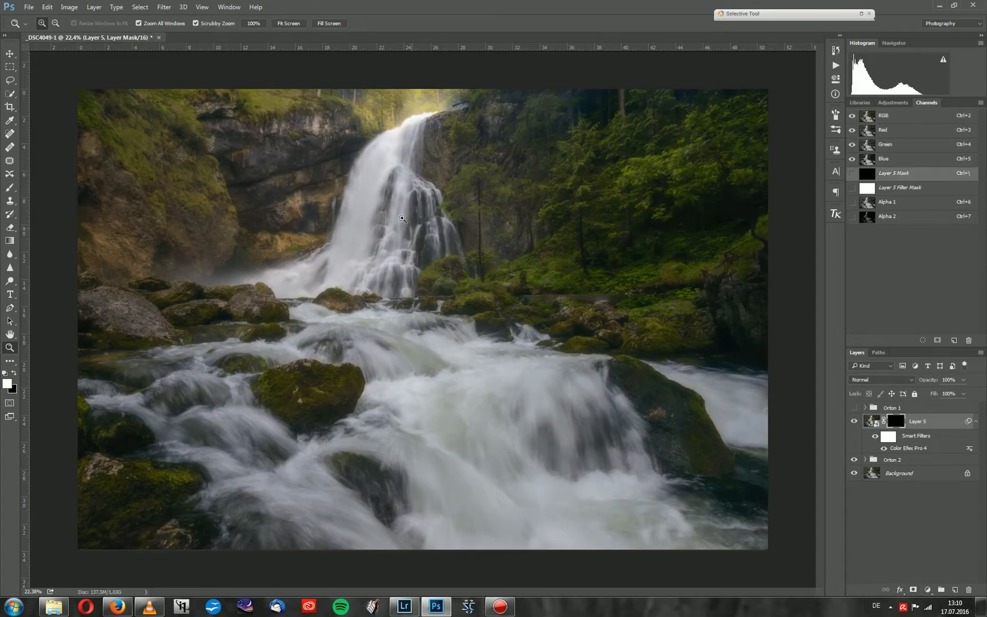
key(b)
mouse_move(382, 110)
alt+mouse_down()
mouse_move(358, 109)
mouse_move(356, 98)
alt+mouse_up()
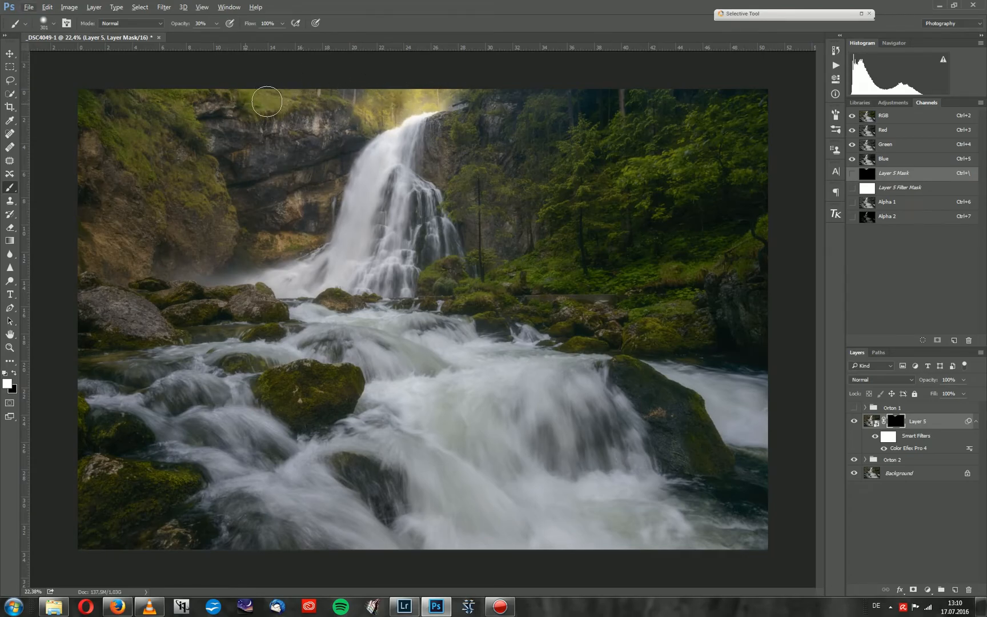
alt+right_click(223, 133)
mouse_move(176, 119)
mouse_down()
mouse_move(87, 103)
mouse_move(132, 104)
mouse_move(202, 206)
mouse_move(108, 173)
mouse_up()
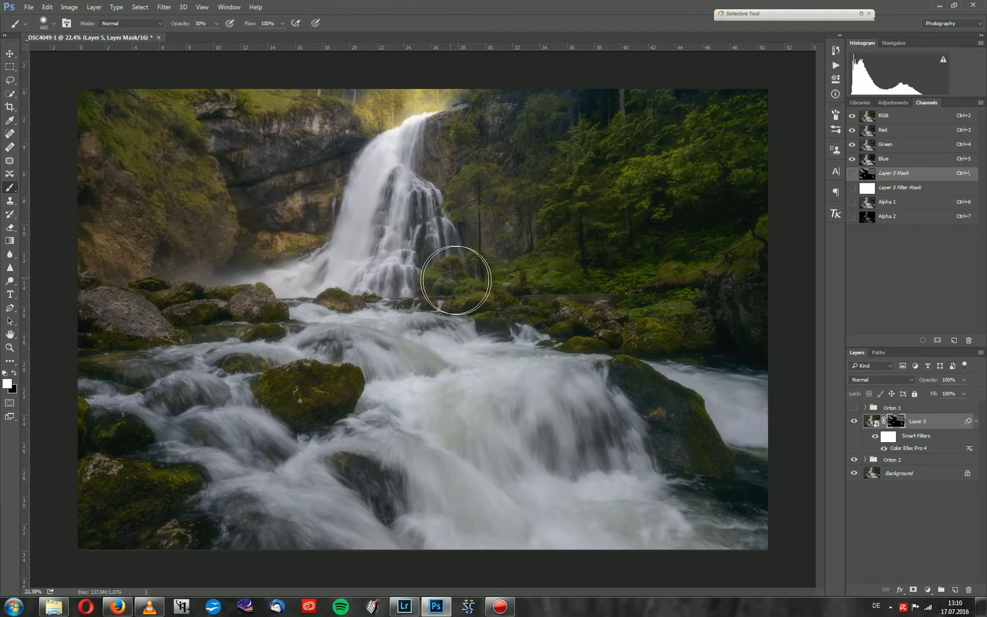
key(z)
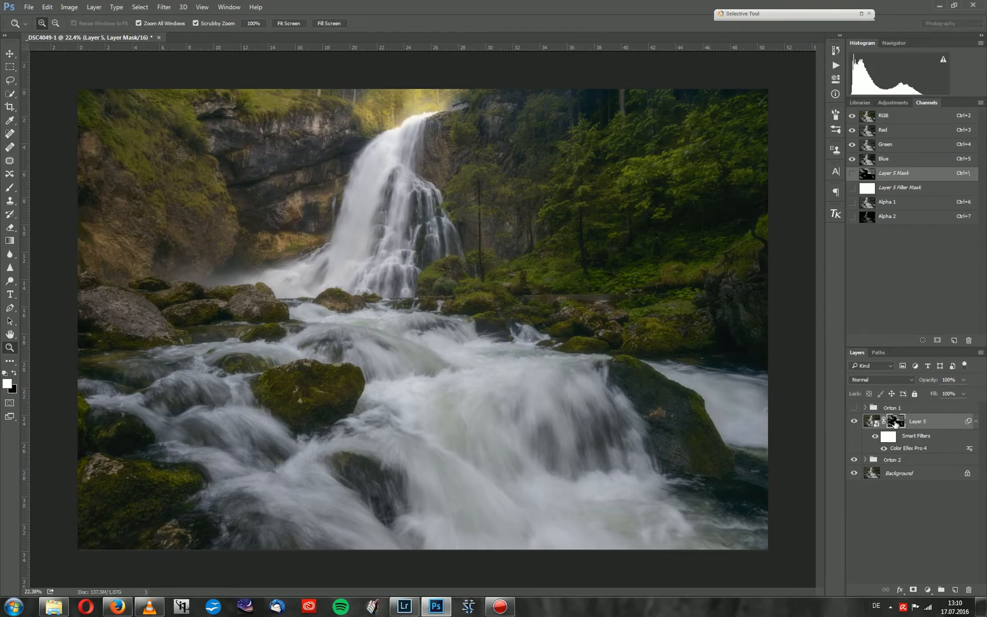
Group Layer 5 with the Orton 2 group and name the new group Orton + Glamour Glow
click(916, 461)
key(ctrl+g)
double_click(892, 420)
text(O)
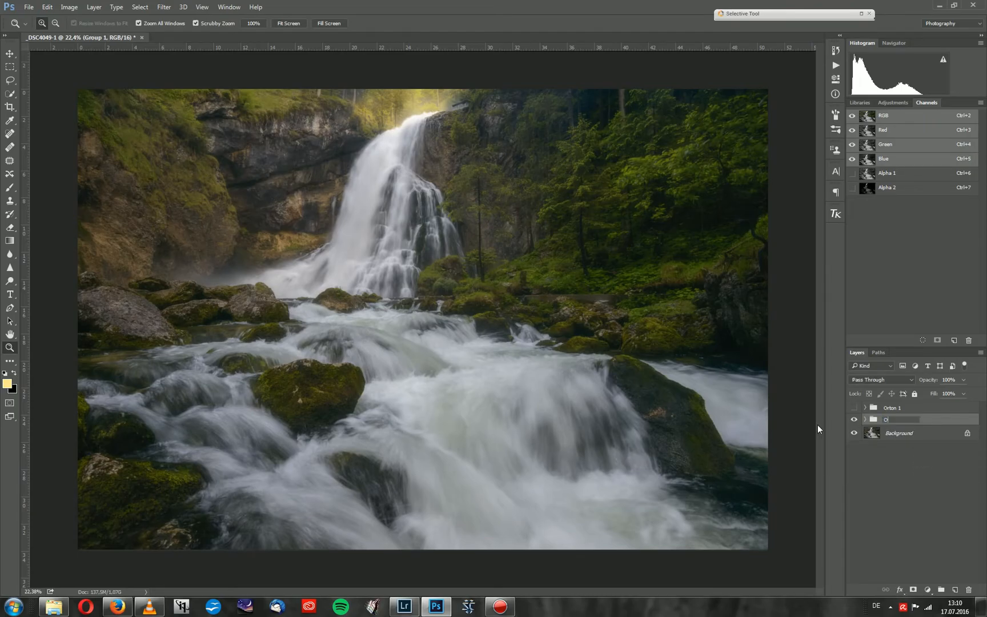
text(rton + Glamour Glow)
key(Return)
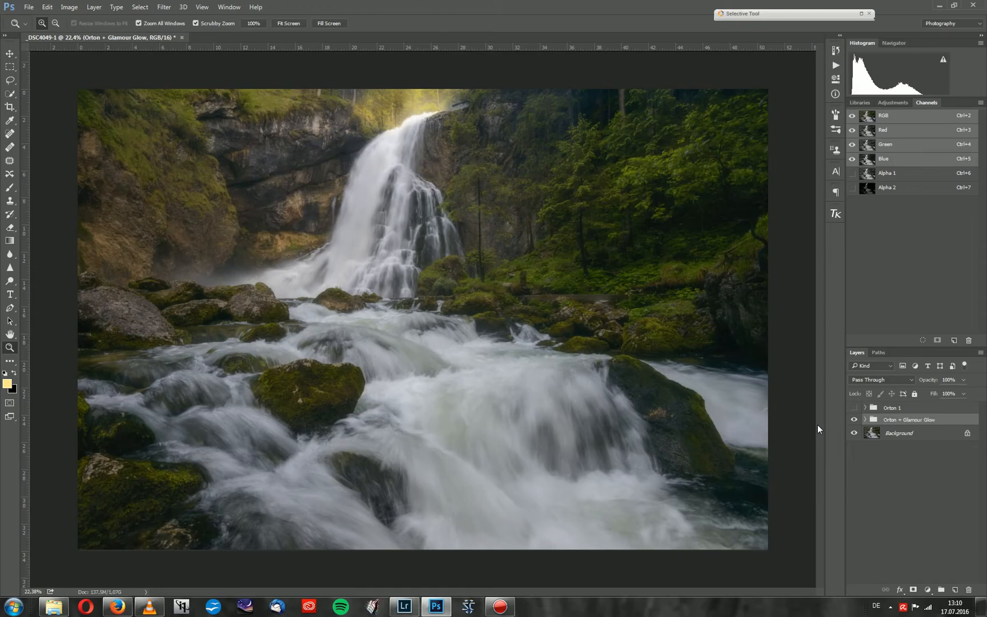
Toggle the Orton + Glamour Glow group's visibility to compare the photo with and without the effect
click(854, 420)
click(855, 420)
click(855, 421)
click(855, 421)
Add a white layer mask to the Orton + Glamour Glow group and paint black at 30% opacity over the waterfall's upper part
drag(388, 92, 490, 176)
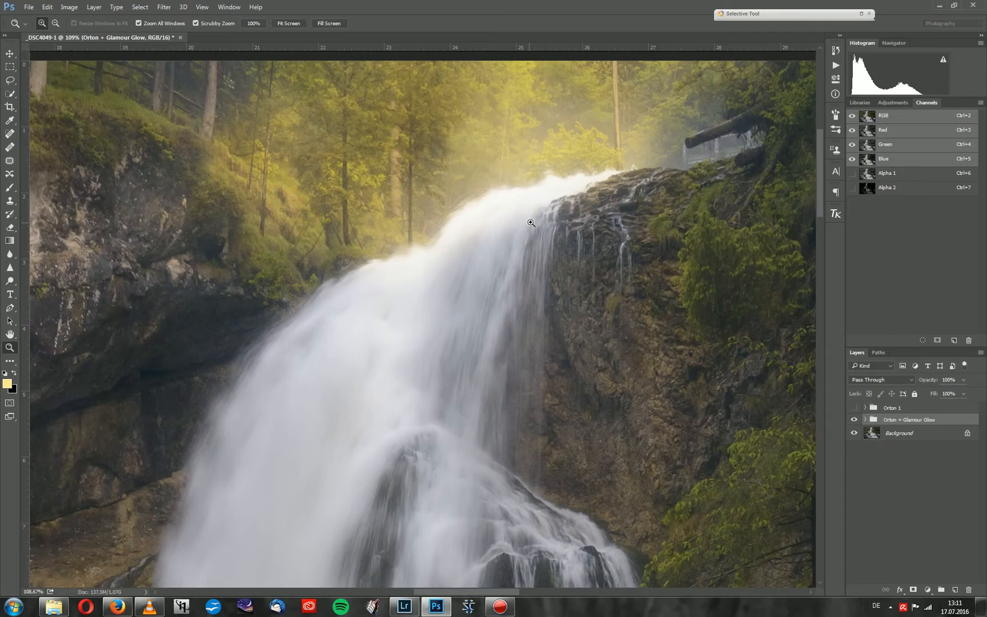
key(b)
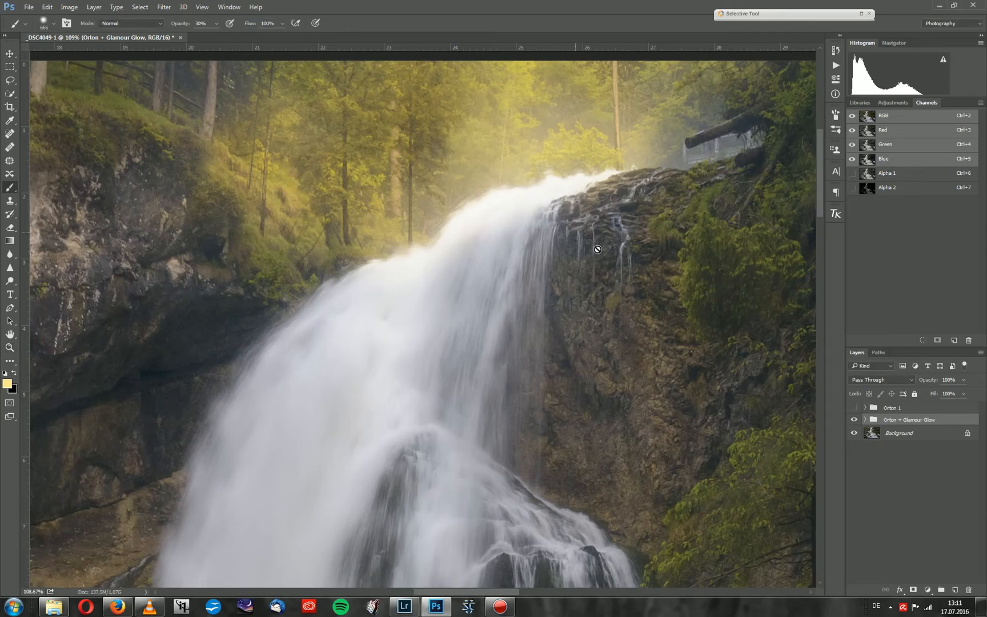
click(913, 590)
drag(504, 271, 373, 284)
key(x)
drag(467, 273, 446, 274)
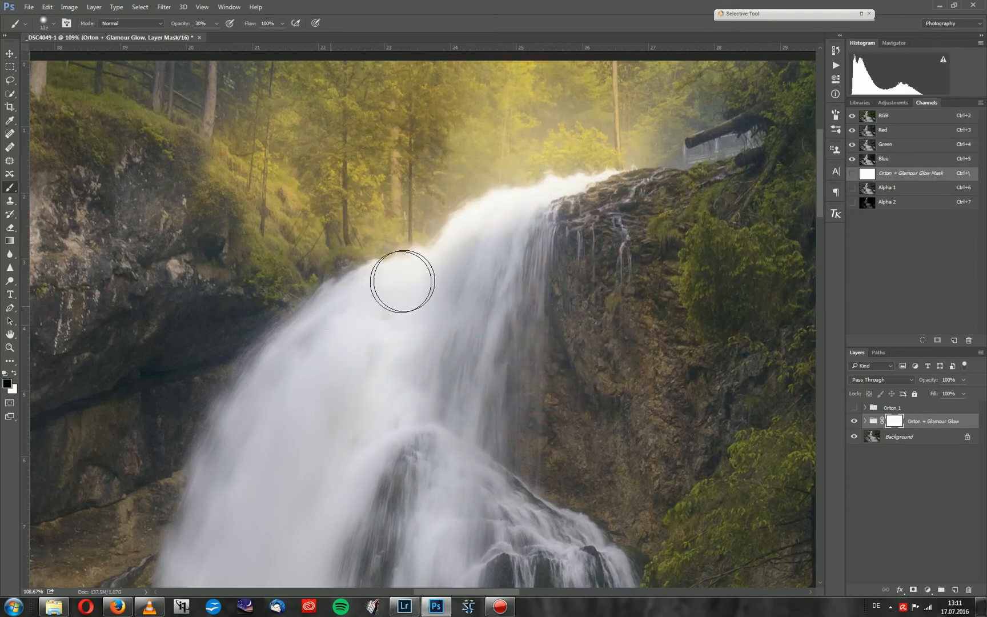
drag(553, 208, 518, 211)
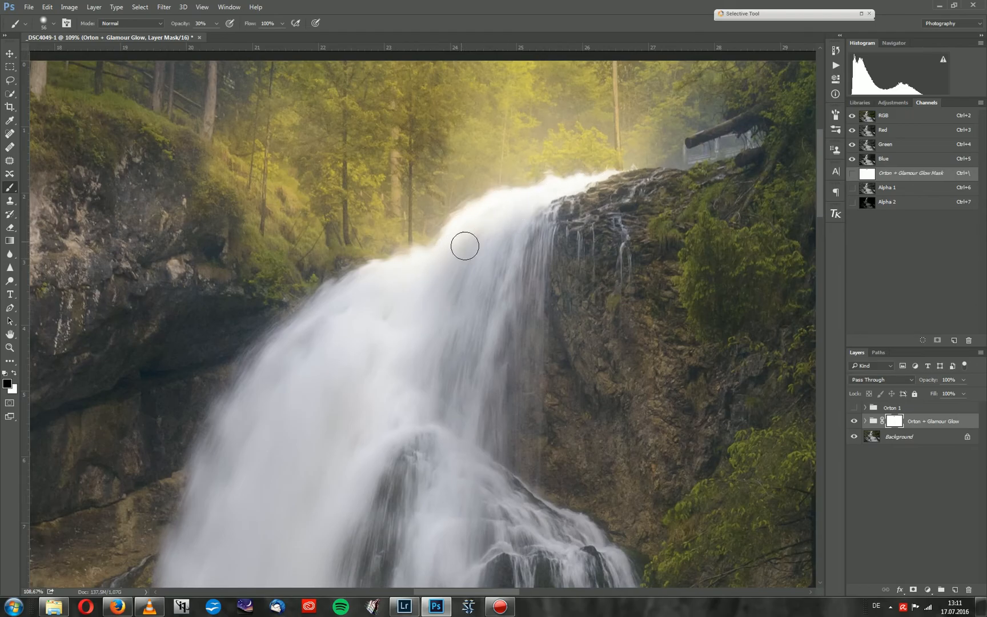
drag(476, 291, 530, 294)
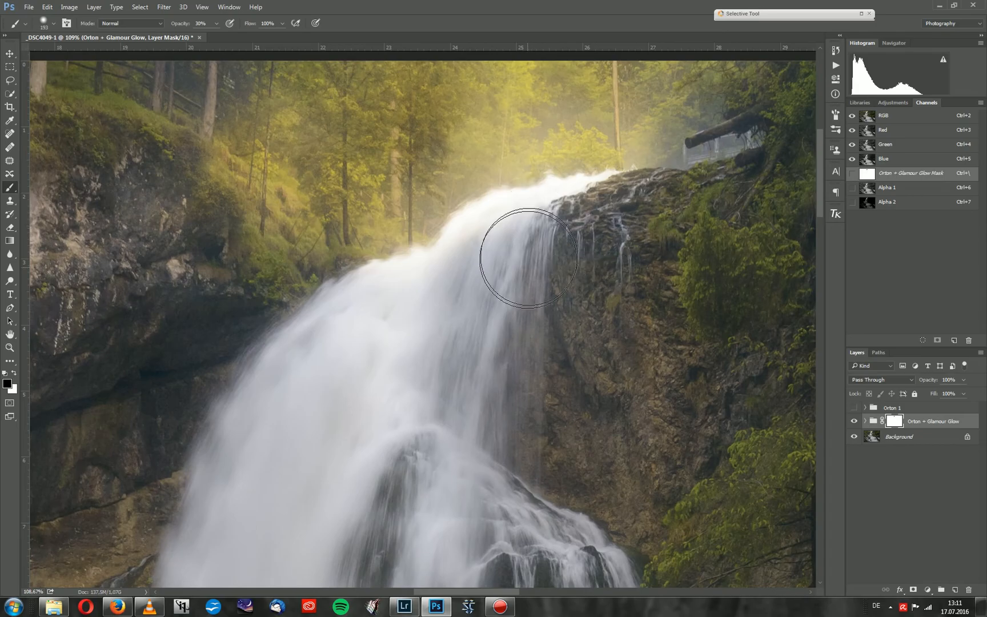
Compare the whole photo with and without the Orton + Glamour Glow group and set the group's opacity to 85%
key(z)
mouse_move(535, 288)
mouse_down()
mouse_move(476, 313)
mouse_move(503, 342)
mouse_up()
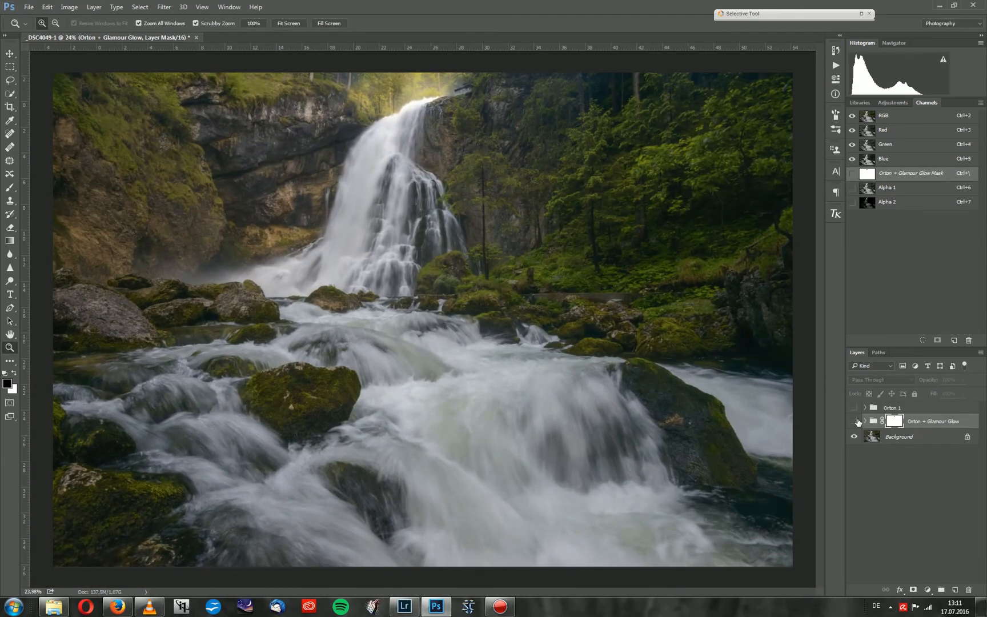
click(854, 421)
click(856, 421)
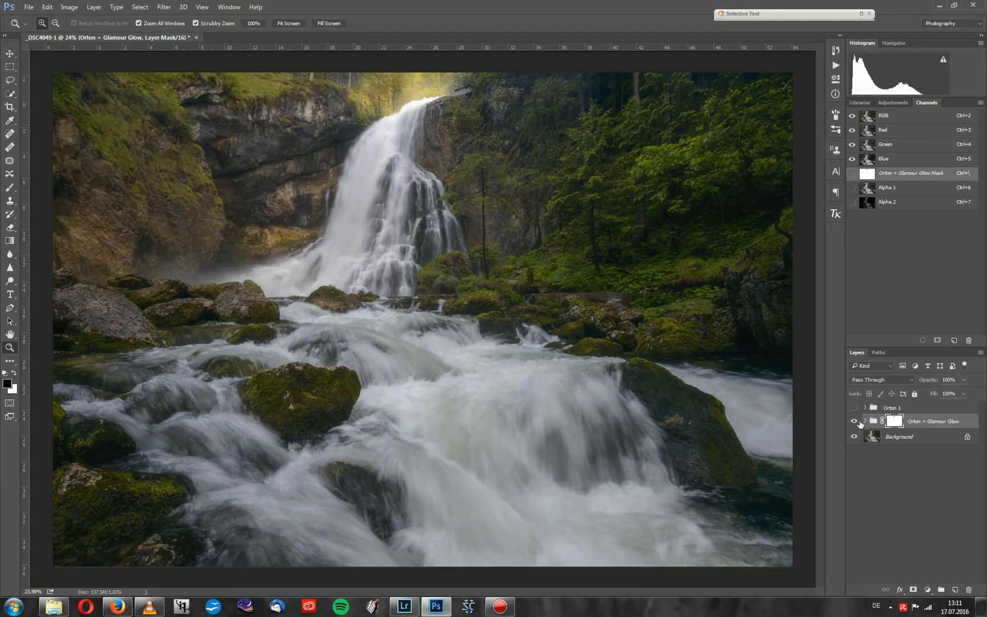
mouse_move(456, 333)
mouse_down()
mouse_move(438, 343)
mouse_move(445, 342)
mouse_up()
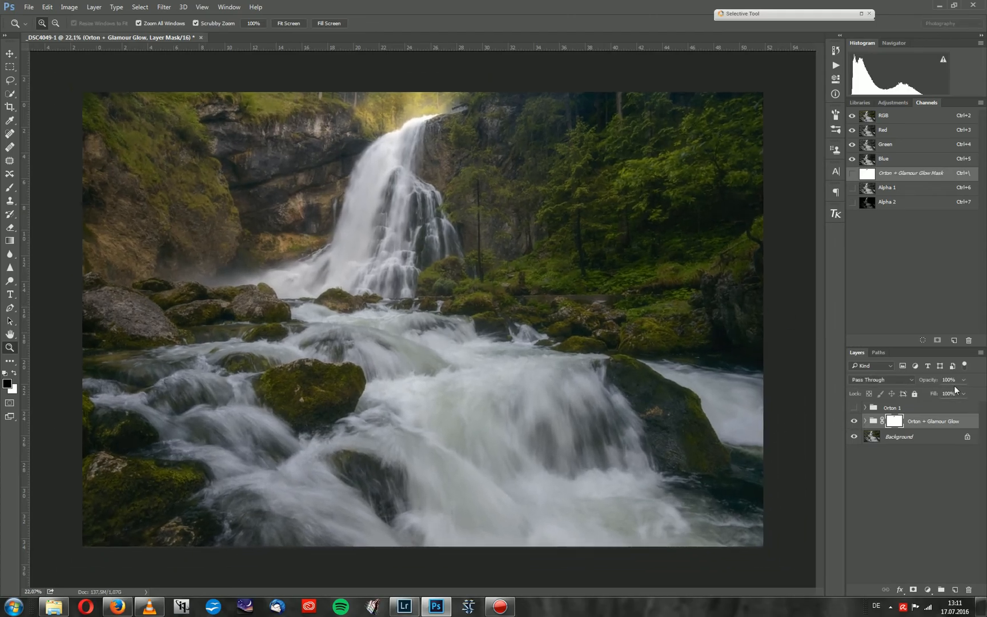
text(85)
Expand the Orton + Glamour Glow and Orton 2 groups to review their layers, and collapse the outer group again
click(864, 422)
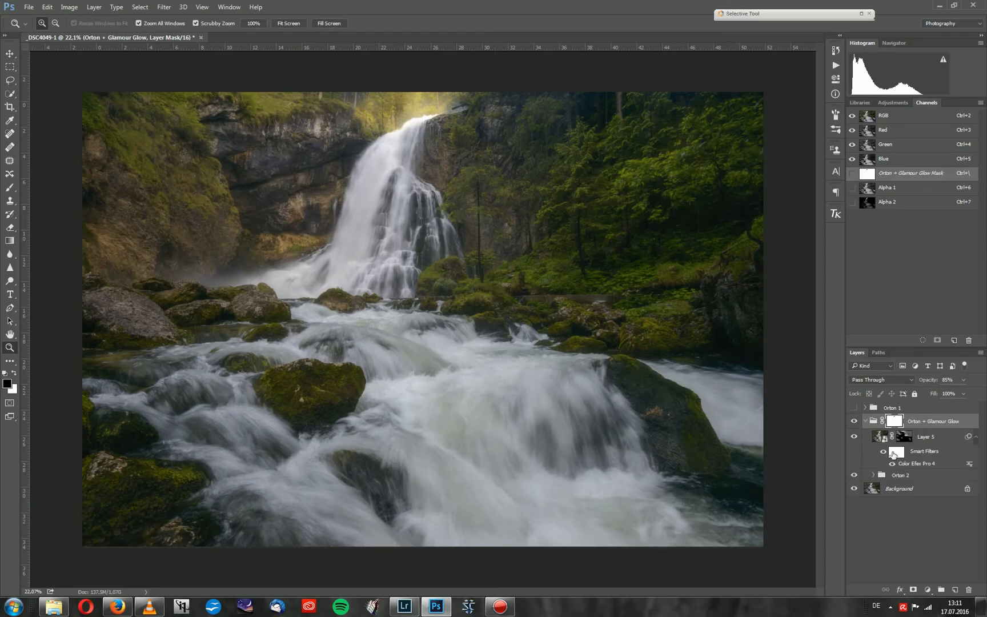
click(875, 476)
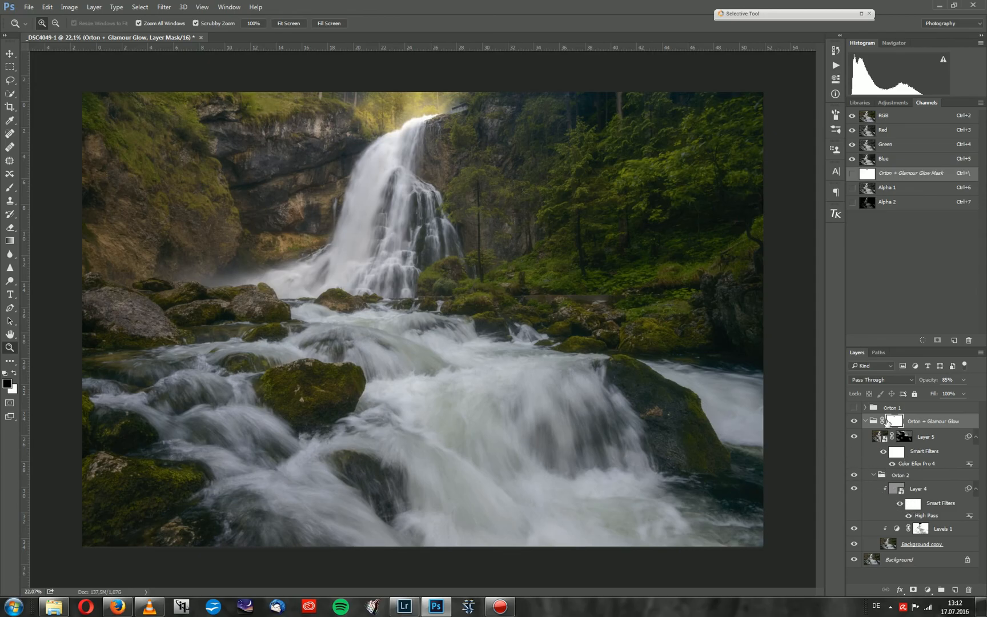
click(866, 421)
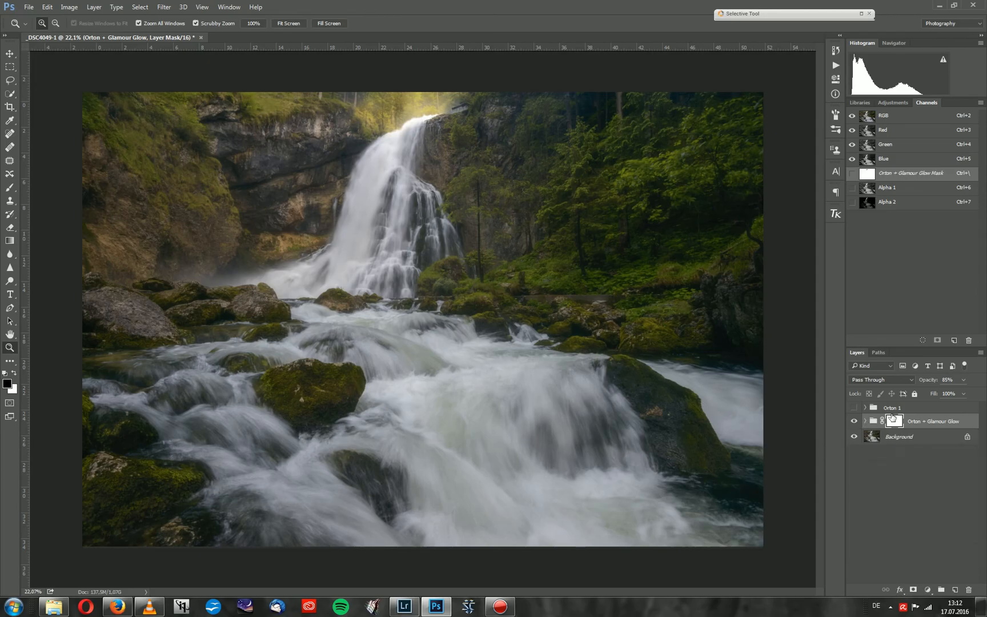
Delete the Orton 1 group
click(916, 408)
key(Delete)
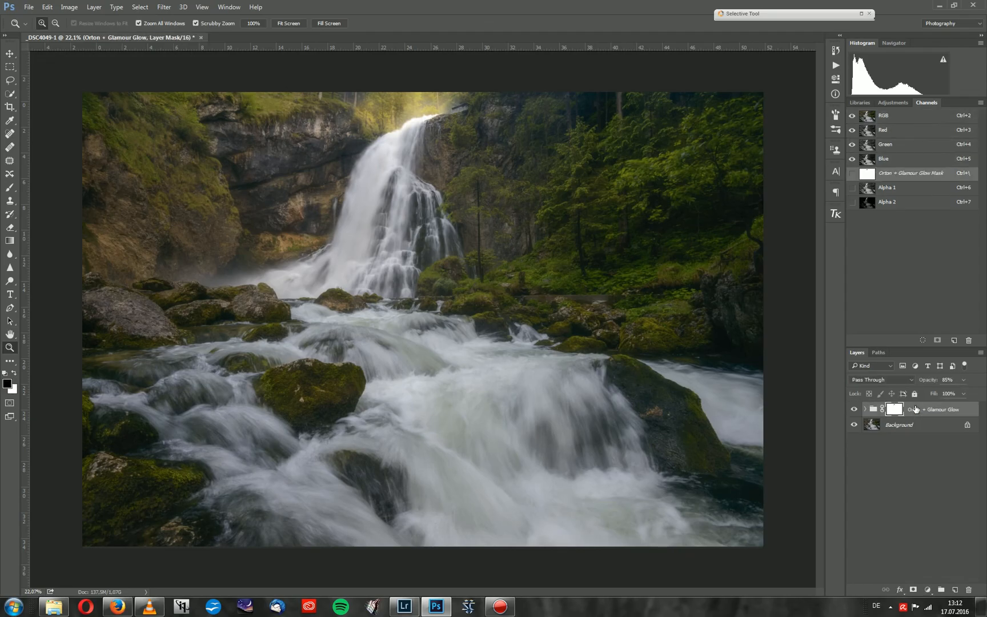